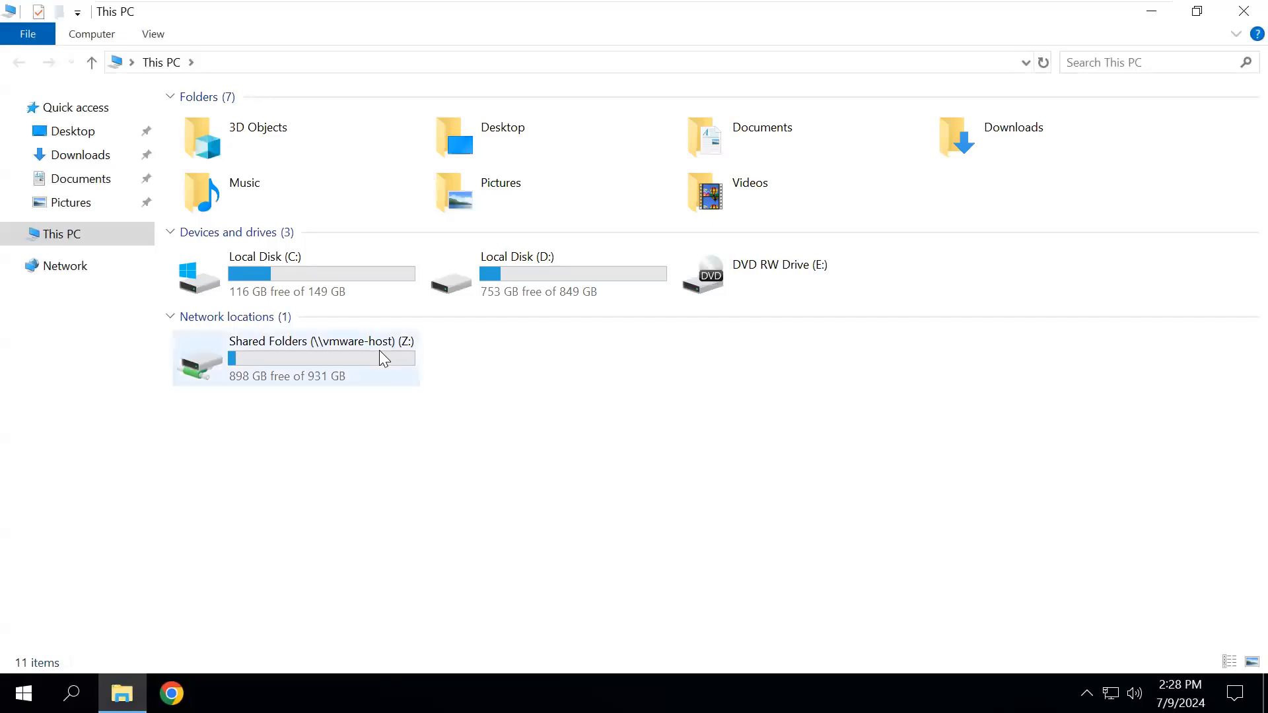
Launch the sapinst application from the SCM\SWPM folder on the shared Z: drive and close the folder window
{"action": "double_click", "coordinate": [379, 350]}
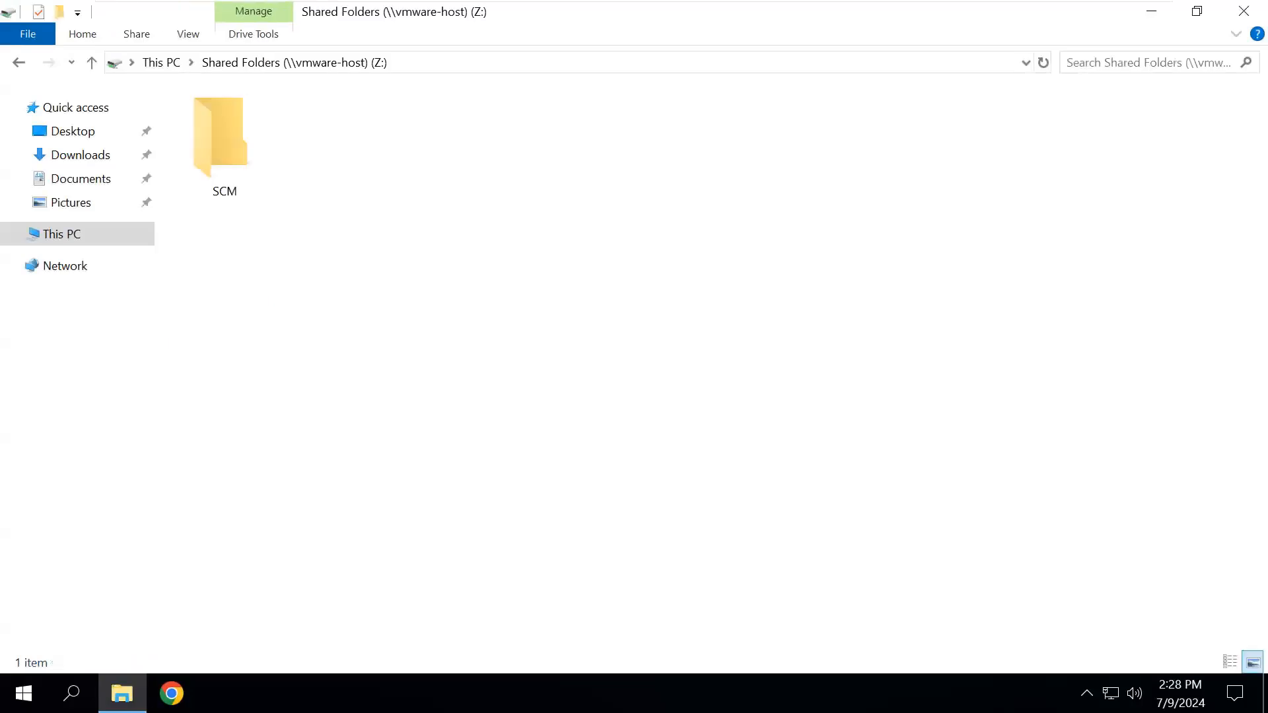
{"action": "left_click", "coordinate": [235, 198]}
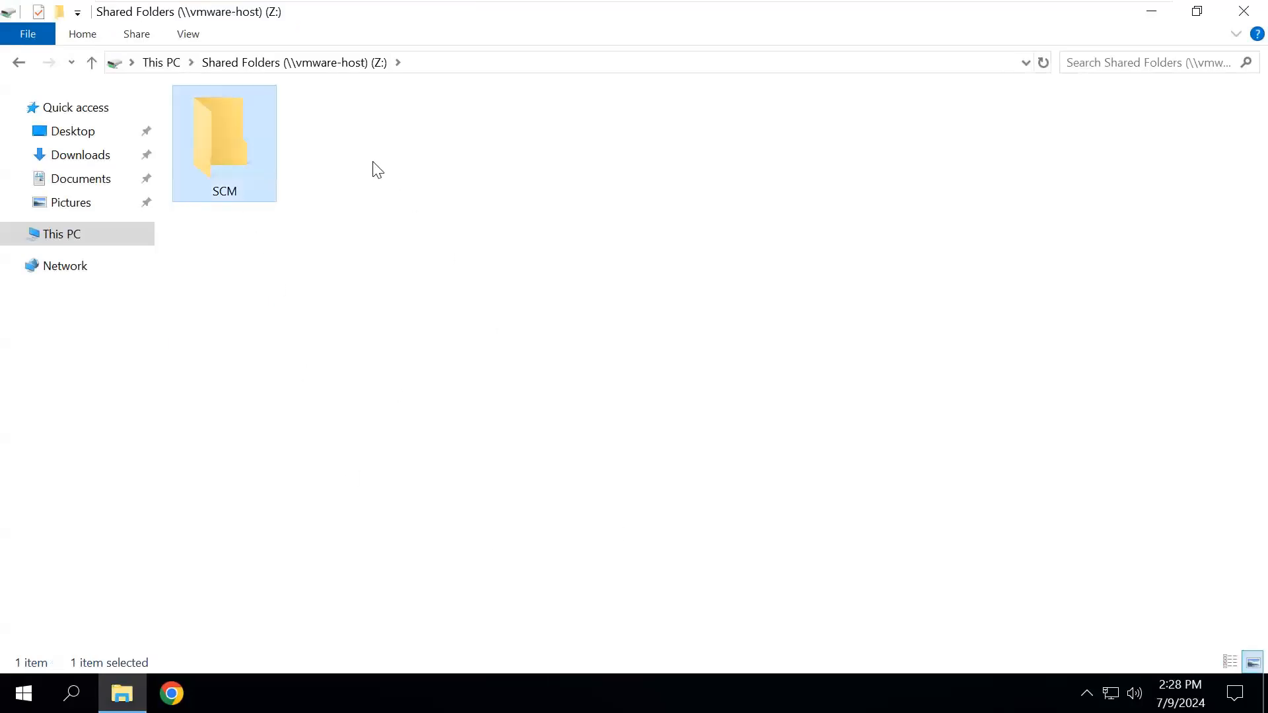
{"action": "double_click", "coordinate": [250, 174]}
{"action": "double_click", "coordinate": [652, 190]}
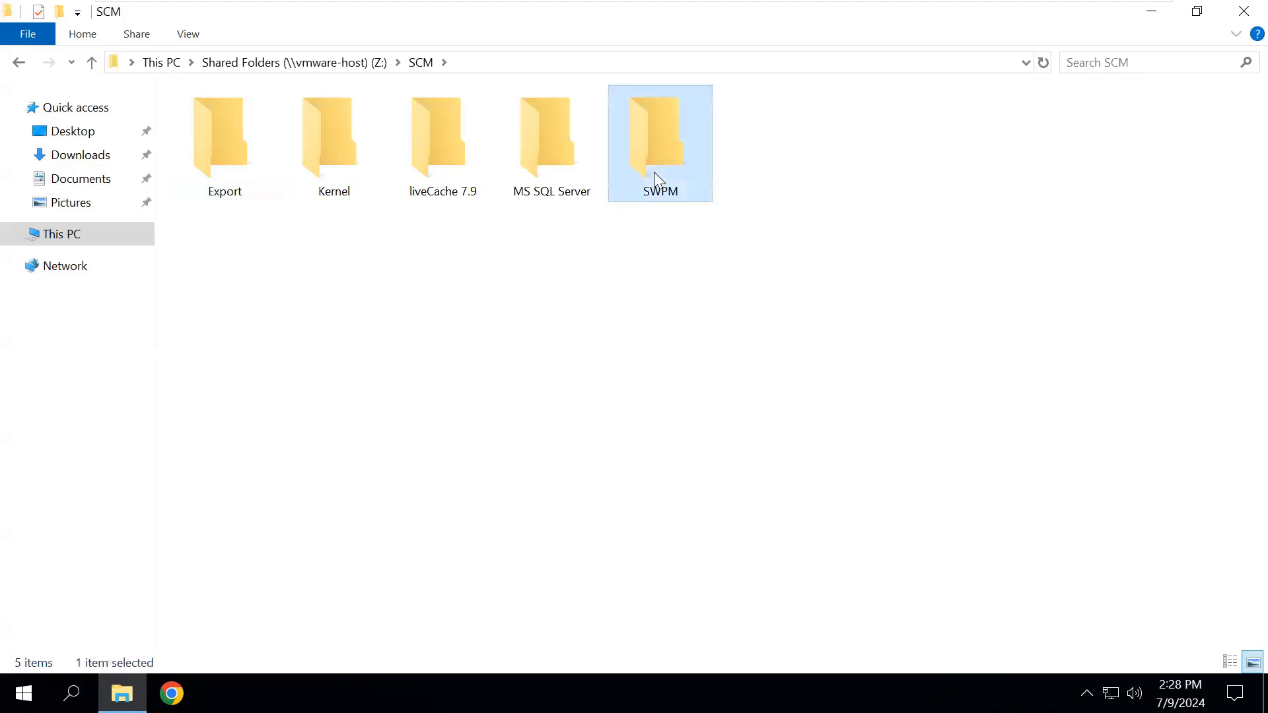
{"action": "left_click_drag", "start_coordinate": [1240, 288], "coordinate": [1237, 624]}
{"action": "double_click", "coordinate": [213, 601]}
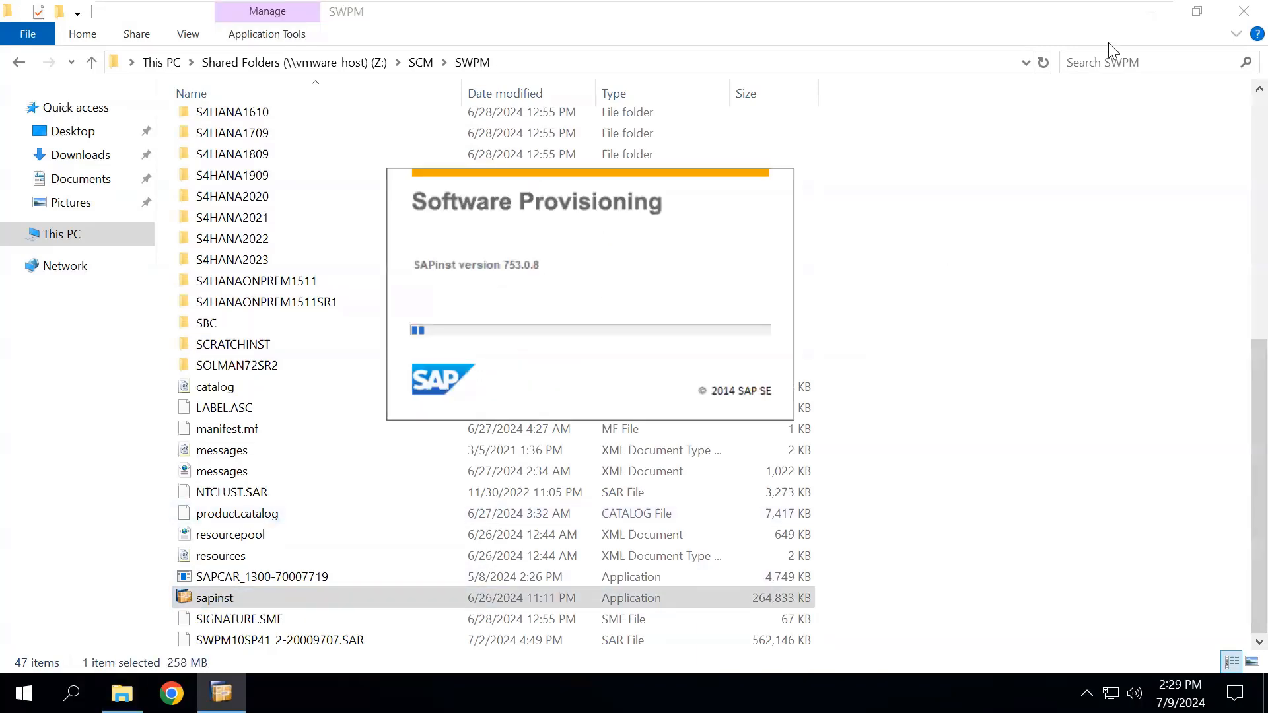
{"action": "left_click", "coordinate": [1243, 11]}
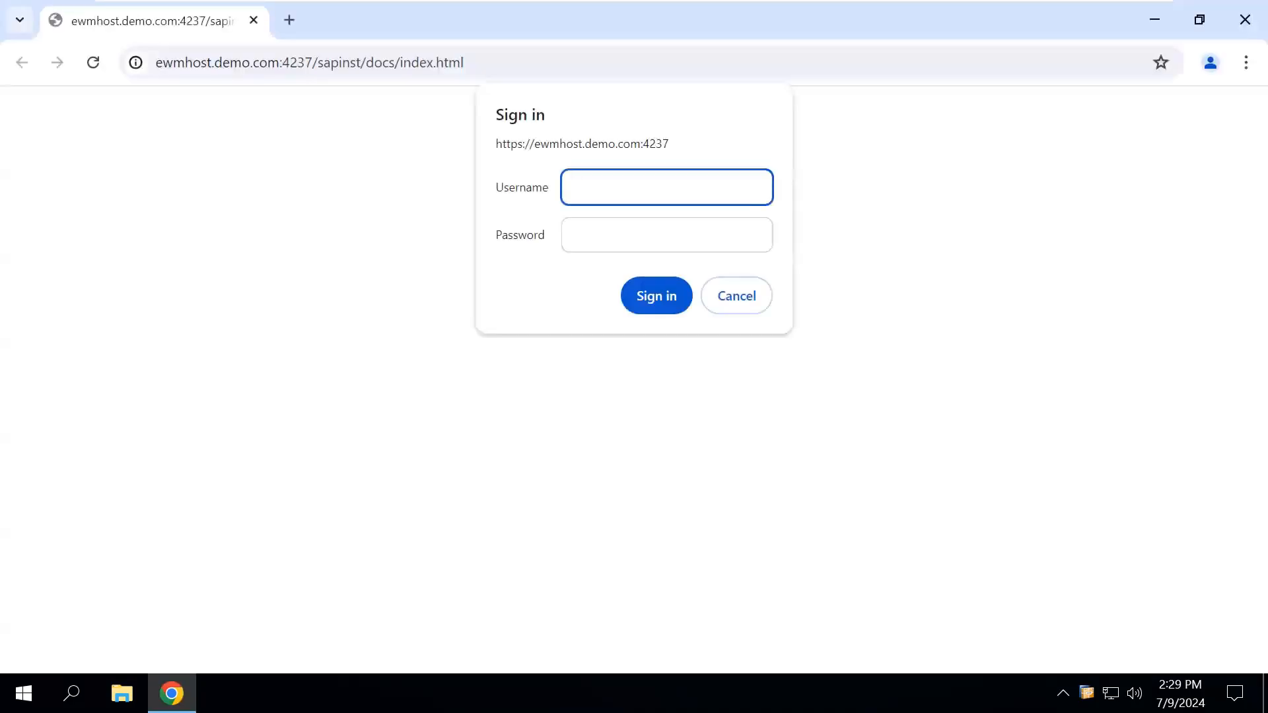
Sign in to the provisioning page as Administrator with the account password
{"action": "type", "text": "Admini"}
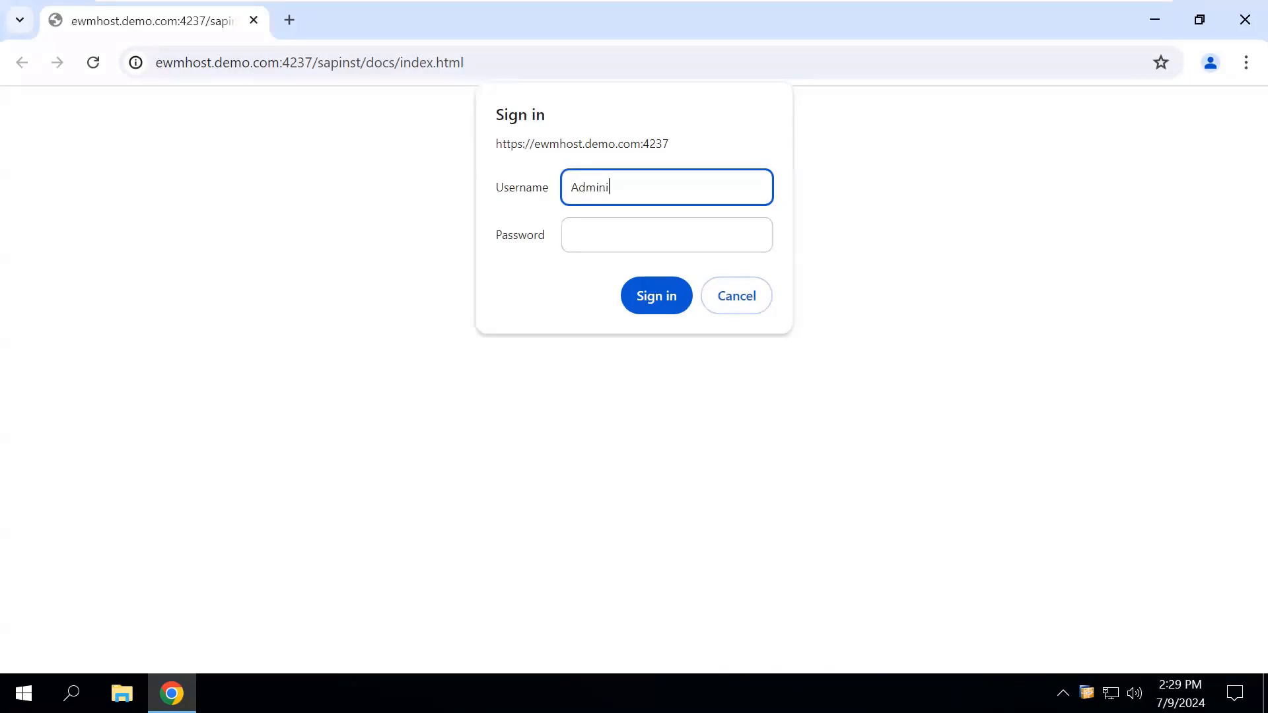
{"action": "type", "text": "strator"}
{"action": "left_click", "coordinate": [708, 240]}
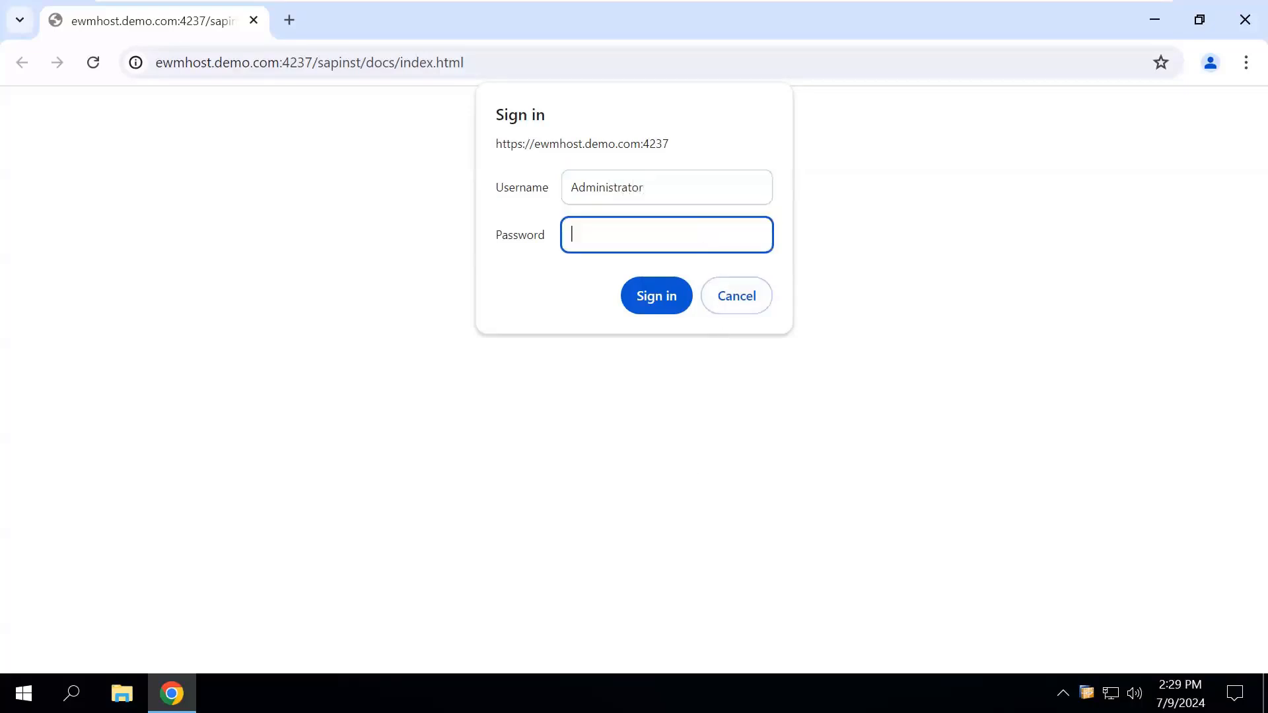
{"action": "type", "text": "•••••••••"}
{"action": "left_click", "coordinate": [663, 303]}
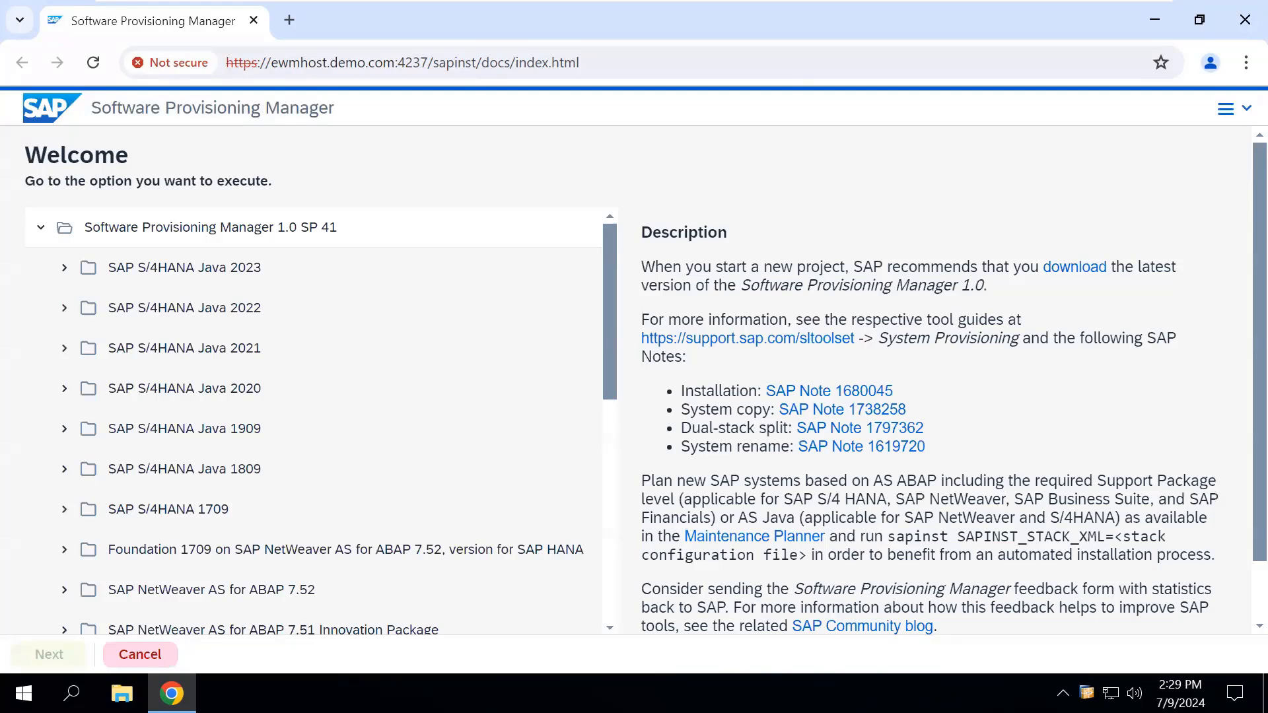
Expand SAP Business Suite 7i 2016, EHP4 for SAP SCM 7.0 ABAP, down to its MS SQL Server options
{"action": "left_click_drag", "start_coordinate": [609, 387], "coordinate": [614, 635]}
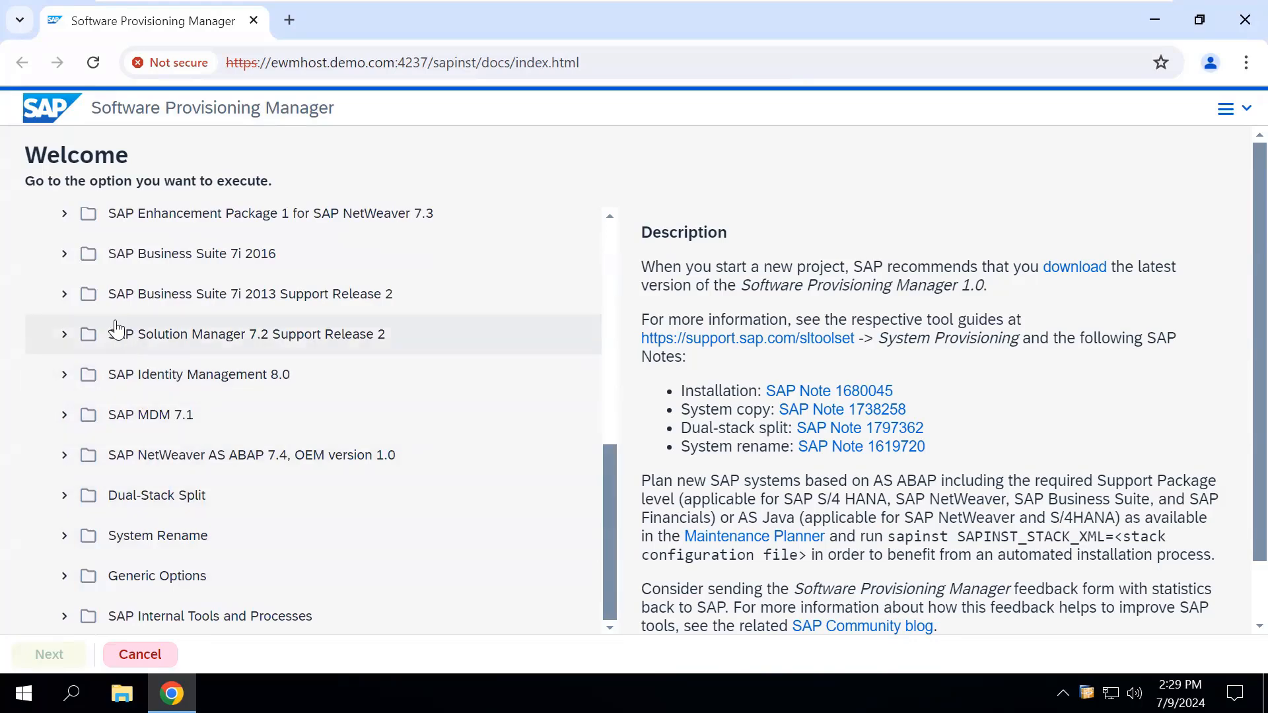
{"action": "left_click", "coordinate": [63, 257]}
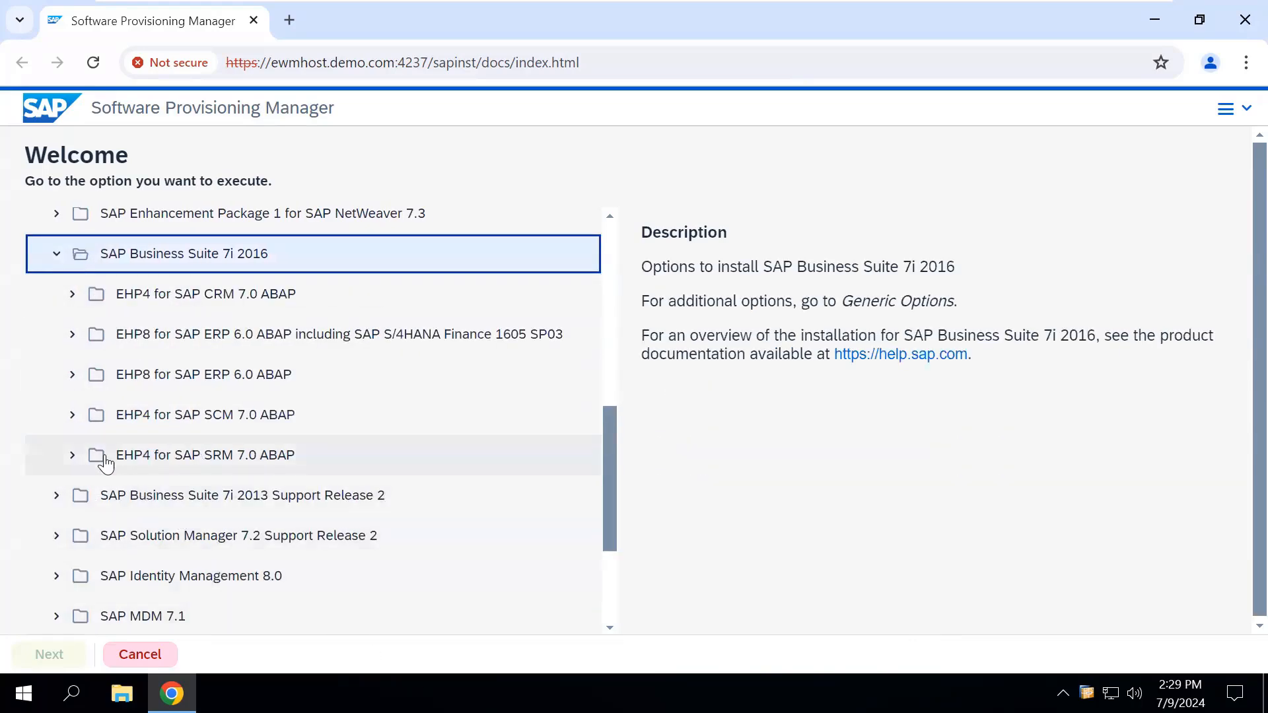
{"action": "left_click", "coordinate": [72, 417]}
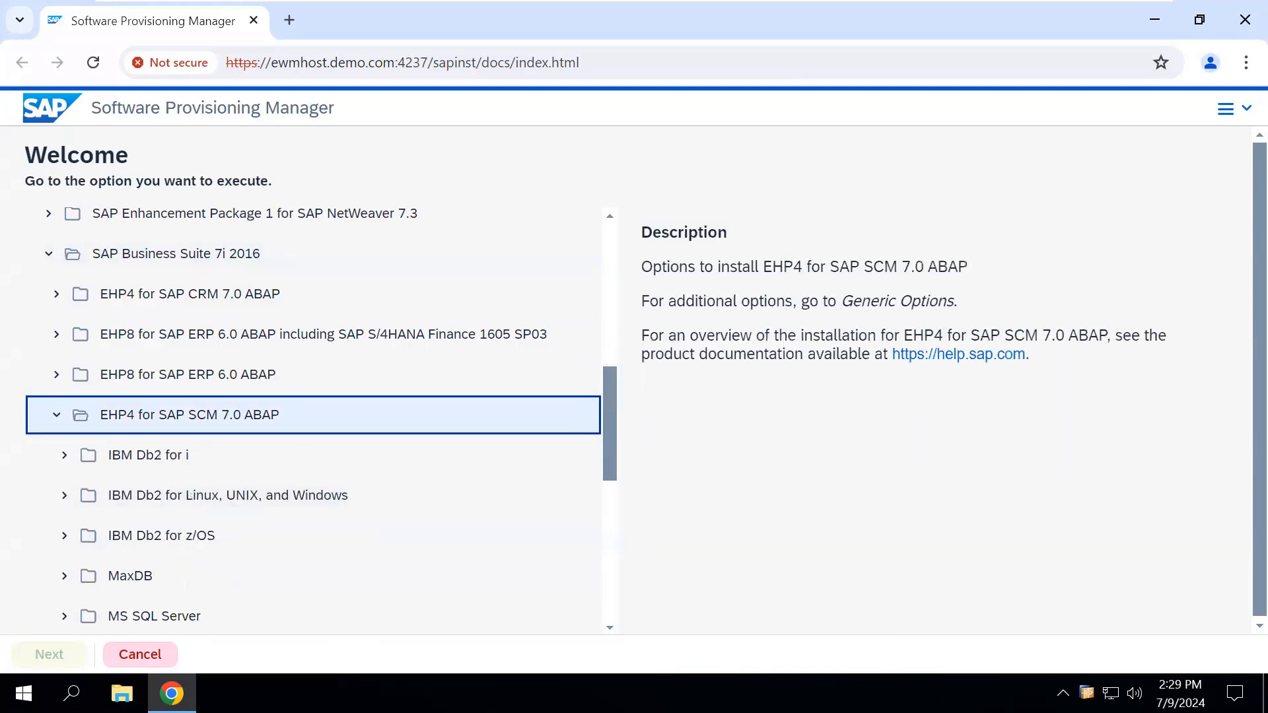
{"action": "scroll", "coordinate": [606, 470], "scroll_direction": "down", "scroll_amount": 2}
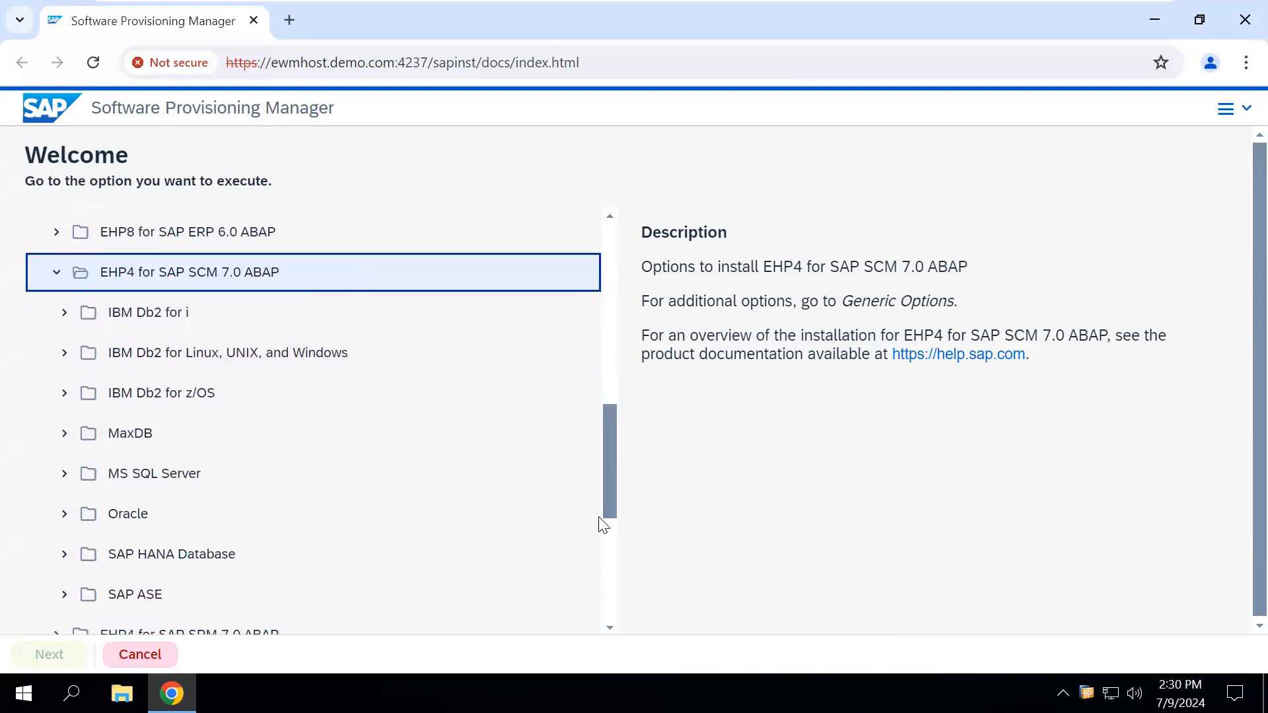
{"action": "scroll", "coordinate": [601, 522], "scroll_direction": "down", "scroll_amount": 2}
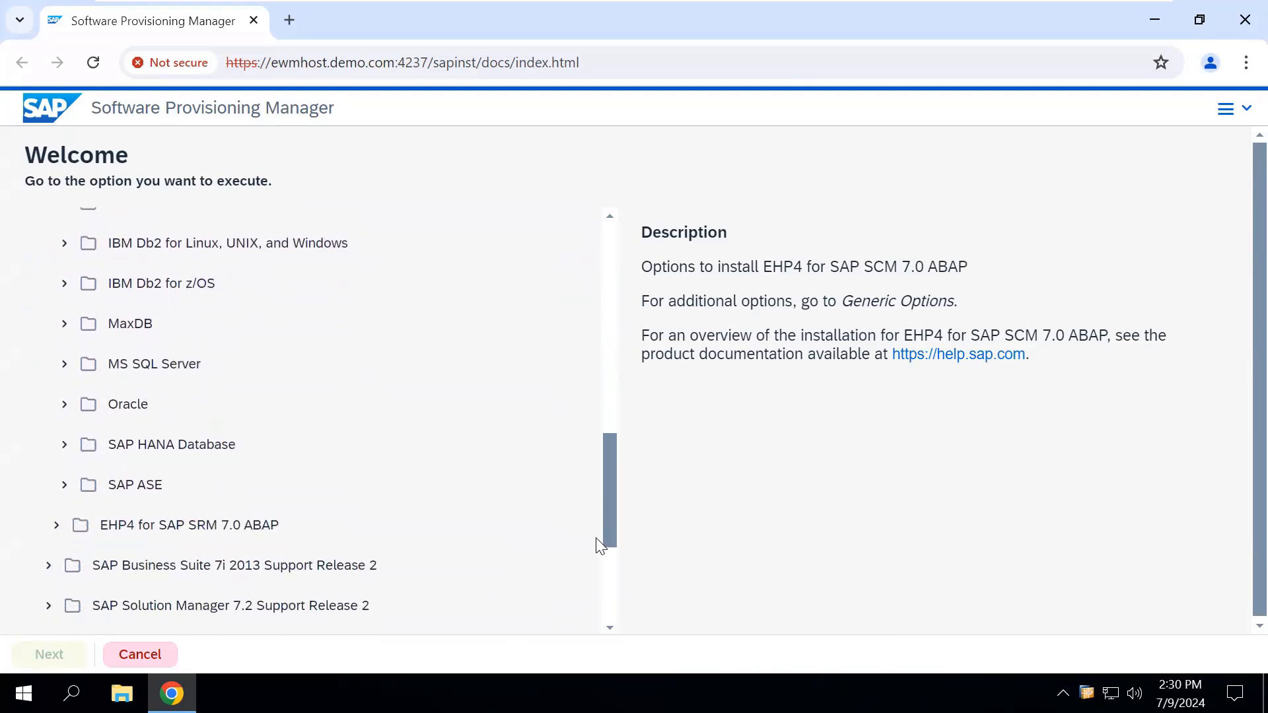
{"action": "left_click", "coordinate": [64, 367]}
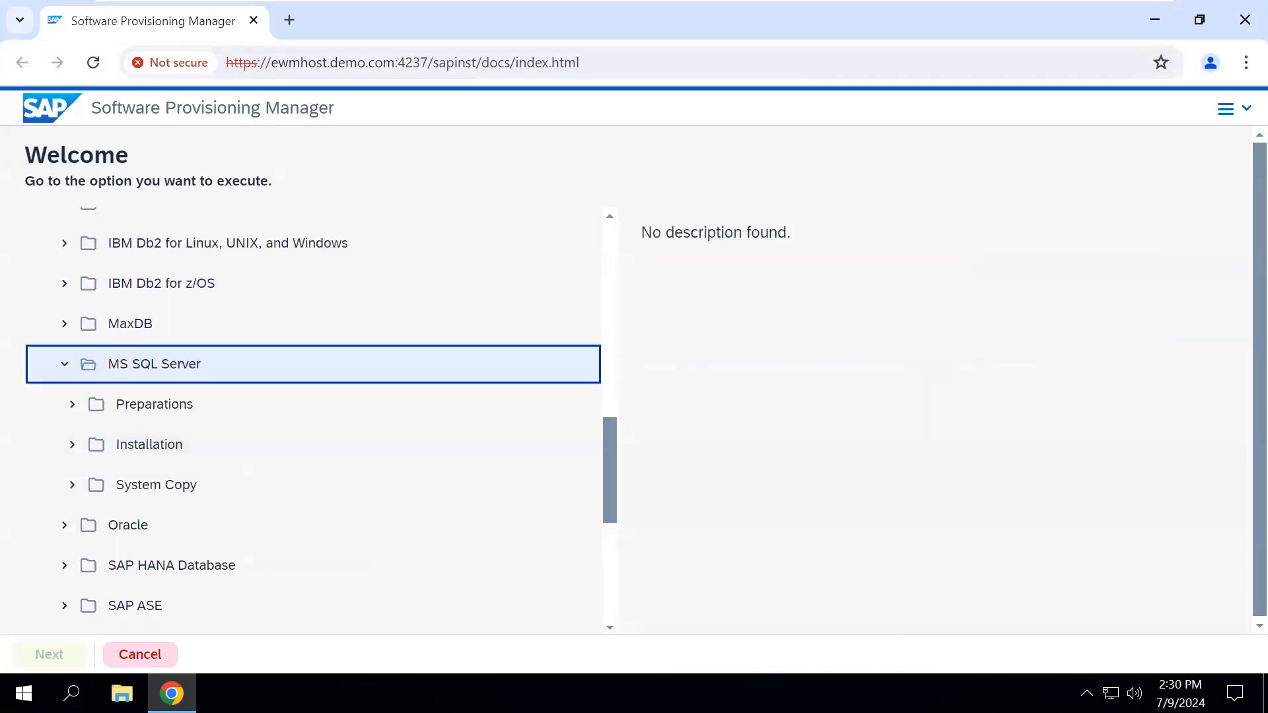
Select the Standard System option within the Application Server ABAP installation for MS SQL Server
{"action": "left_click", "coordinate": [70, 444]}
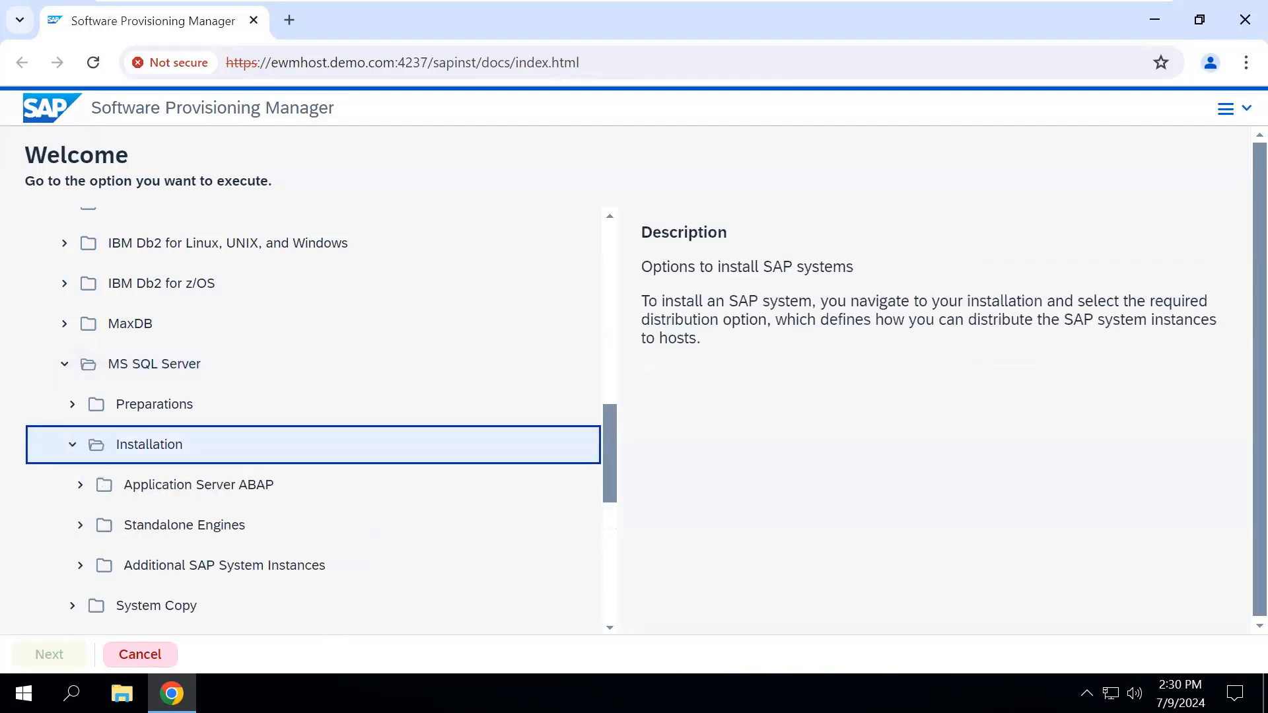
{"action": "left_click", "coordinate": [80, 485]}
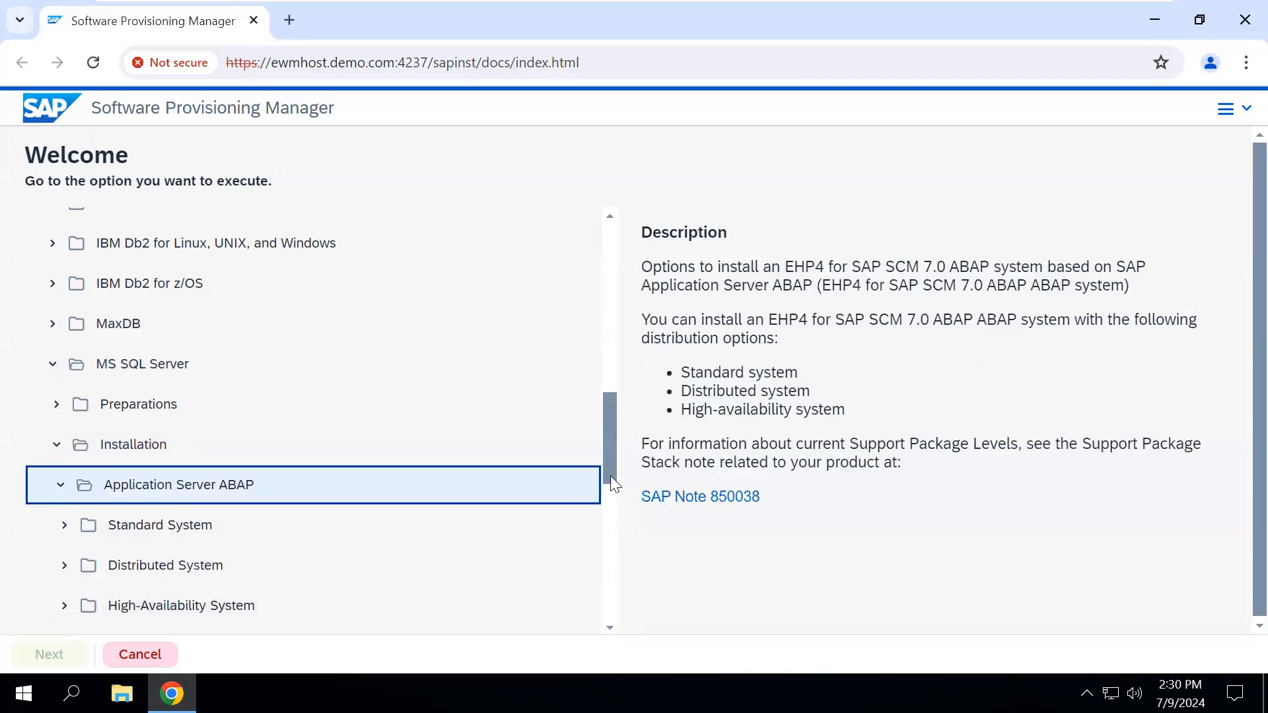
{"action": "left_click_drag", "start_coordinate": [610, 476], "coordinate": [611, 496]}
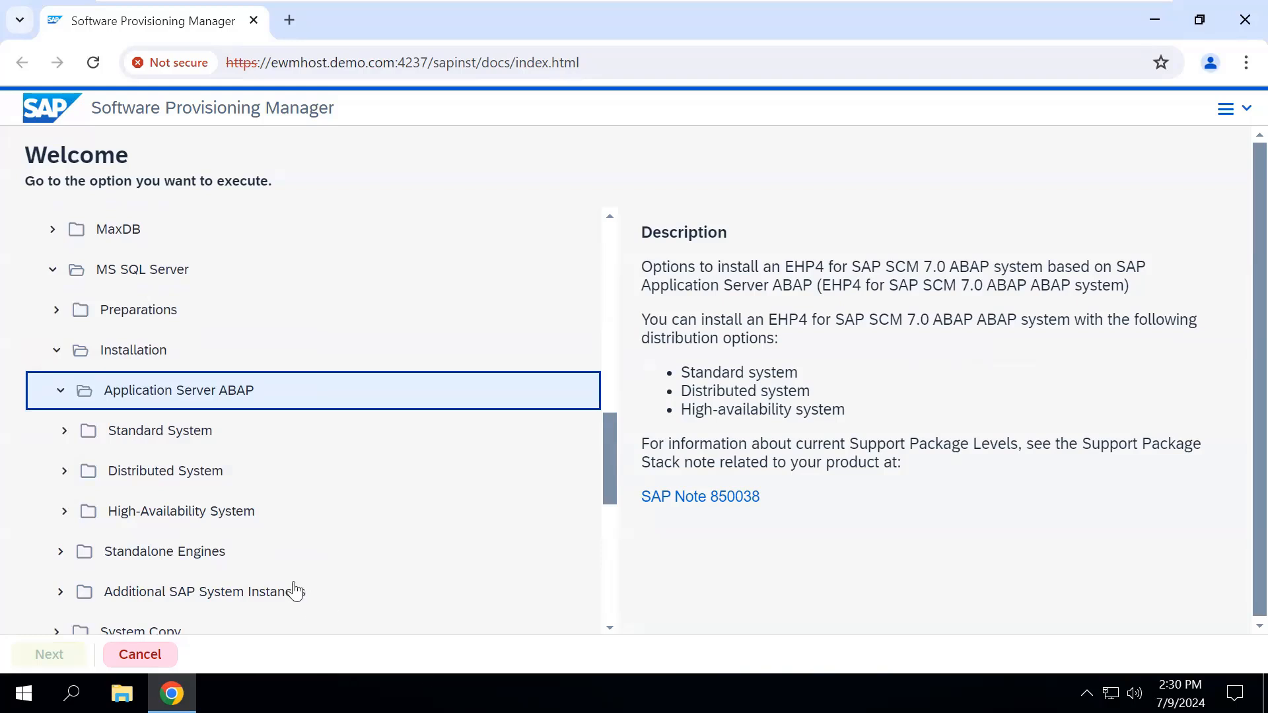
{"action": "left_click", "coordinate": [64, 433]}
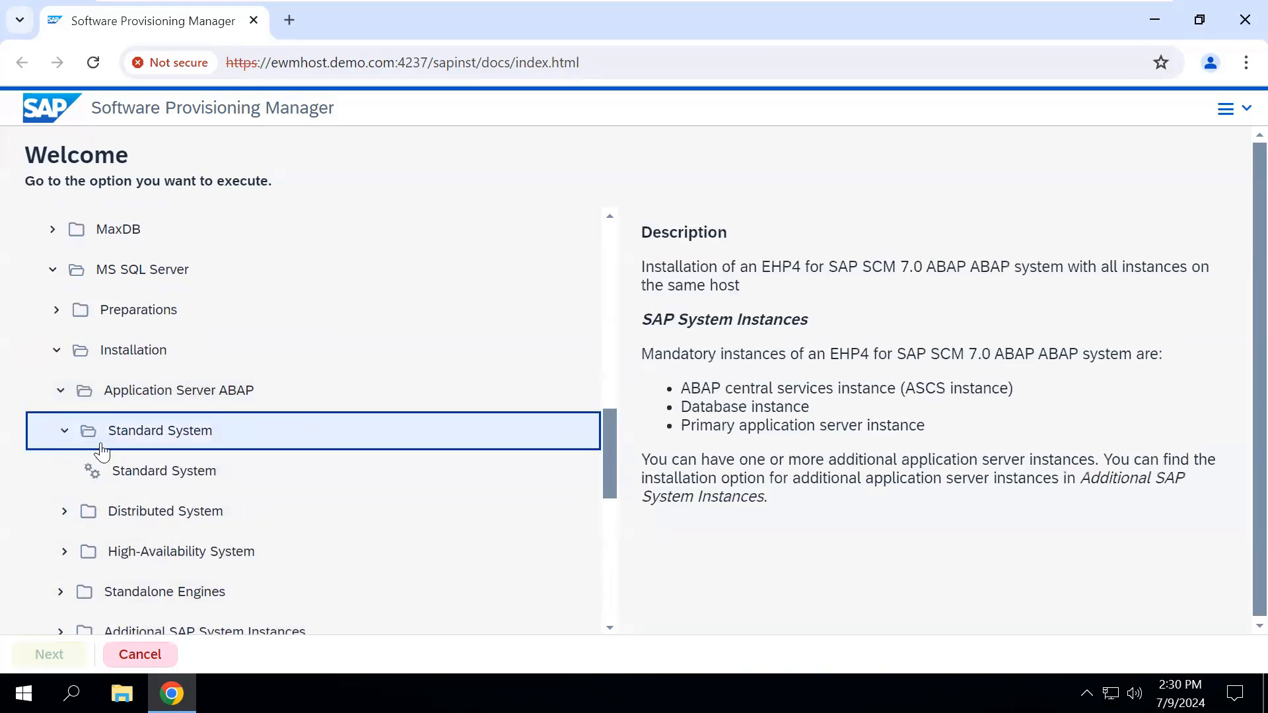
{"action": "left_click", "coordinate": [174, 486]}
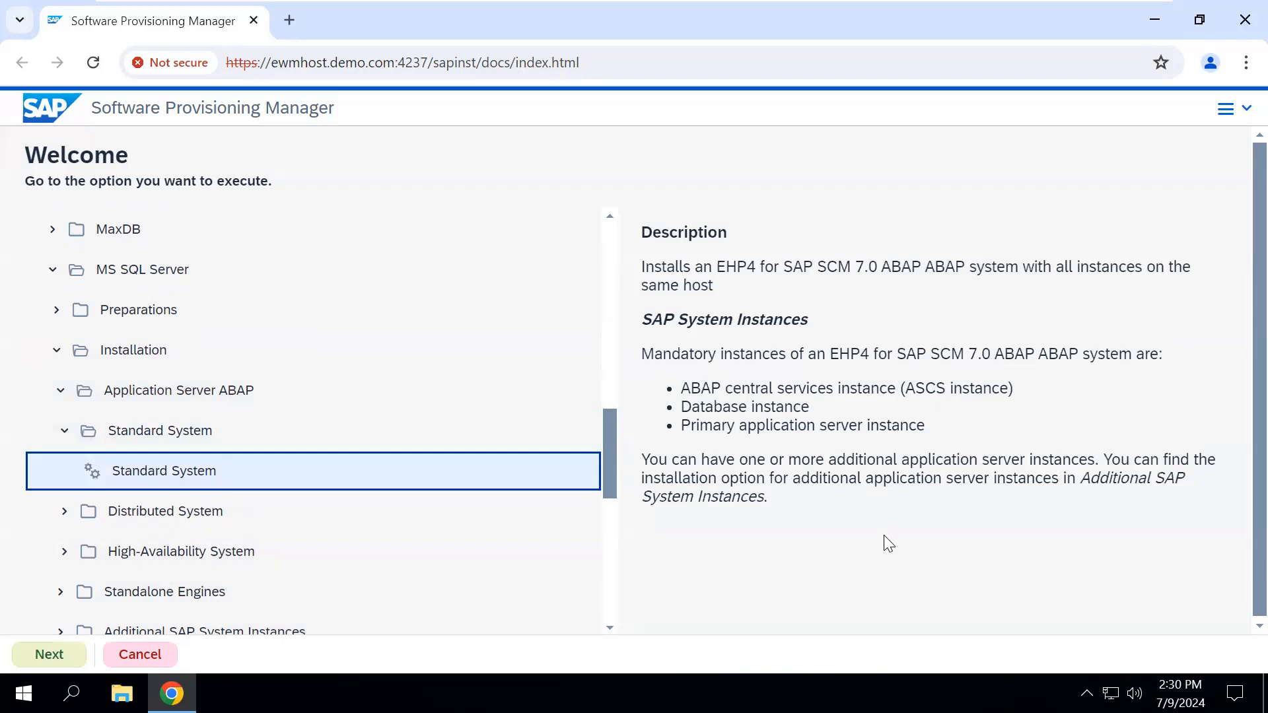
Review the mandatory SAP system instances listed in the Standard System description
{"action": "left_click_drag", "start_coordinate": [685, 387], "coordinate": [1021, 391]}
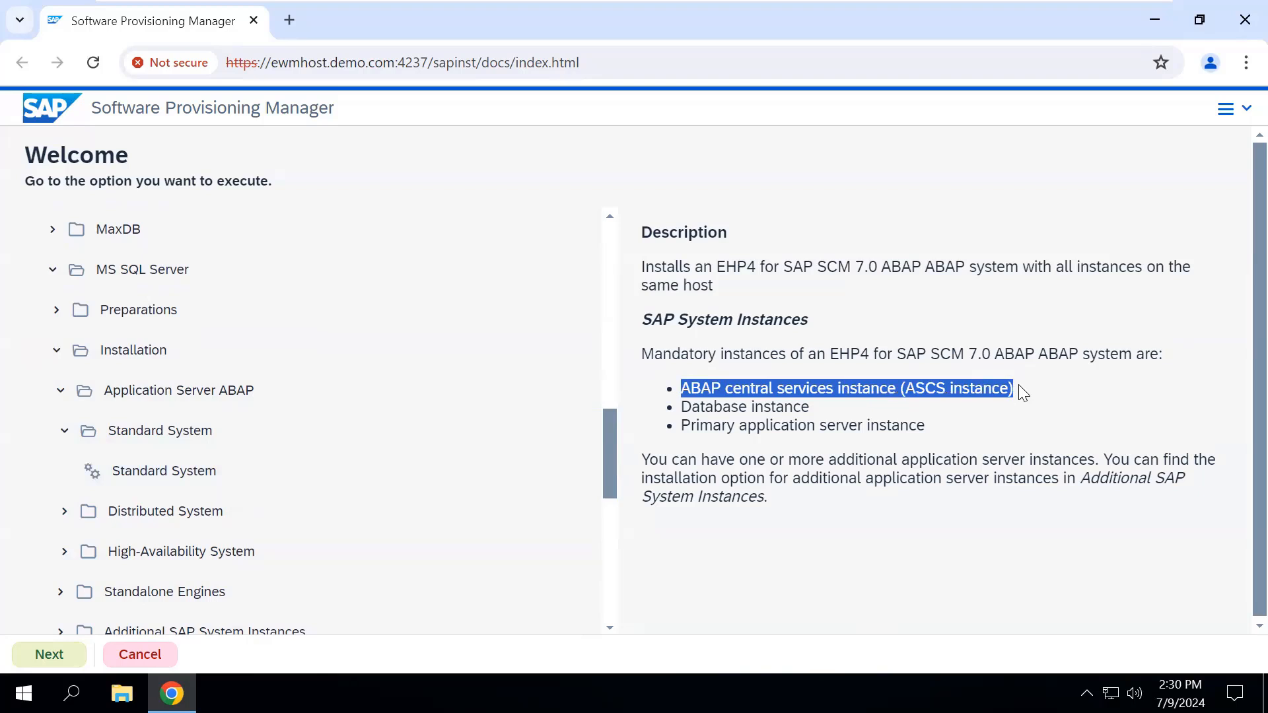
{"action": "left_click_drag", "start_coordinate": [684, 404], "coordinate": [811, 406]}
{"action": "left_click_drag", "start_coordinate": [684, 426], "coordinate": [937, 431]}
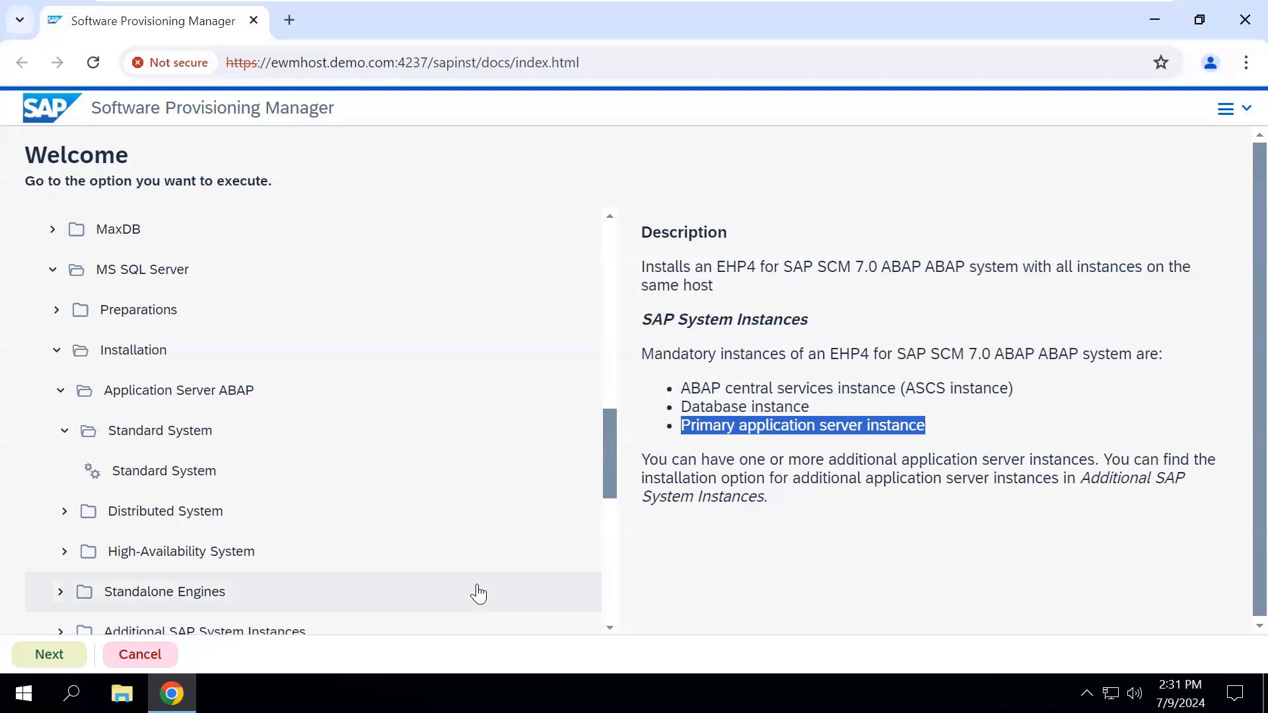
Proceed with the Standard System option and set the parameter mode to Custom
{"action": "left_click", "coordinate": [223, 487]}
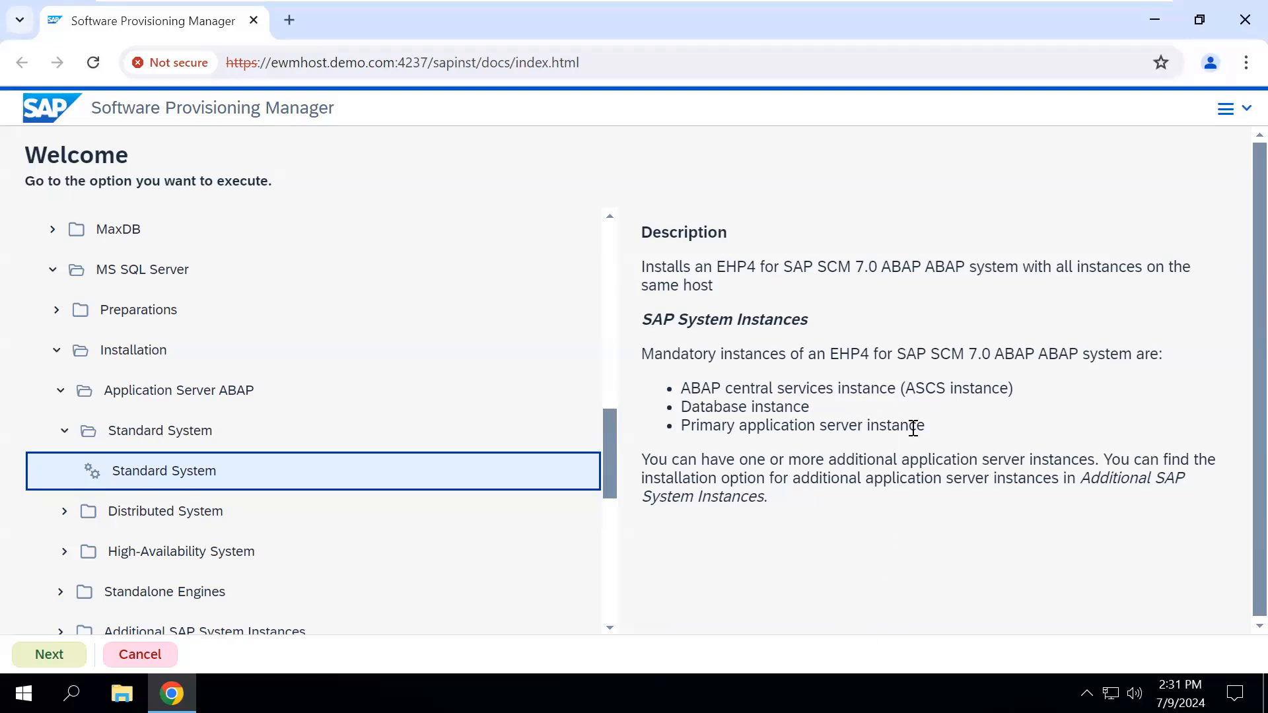
{"action": "left_click", "coordinate": [67, 652]}
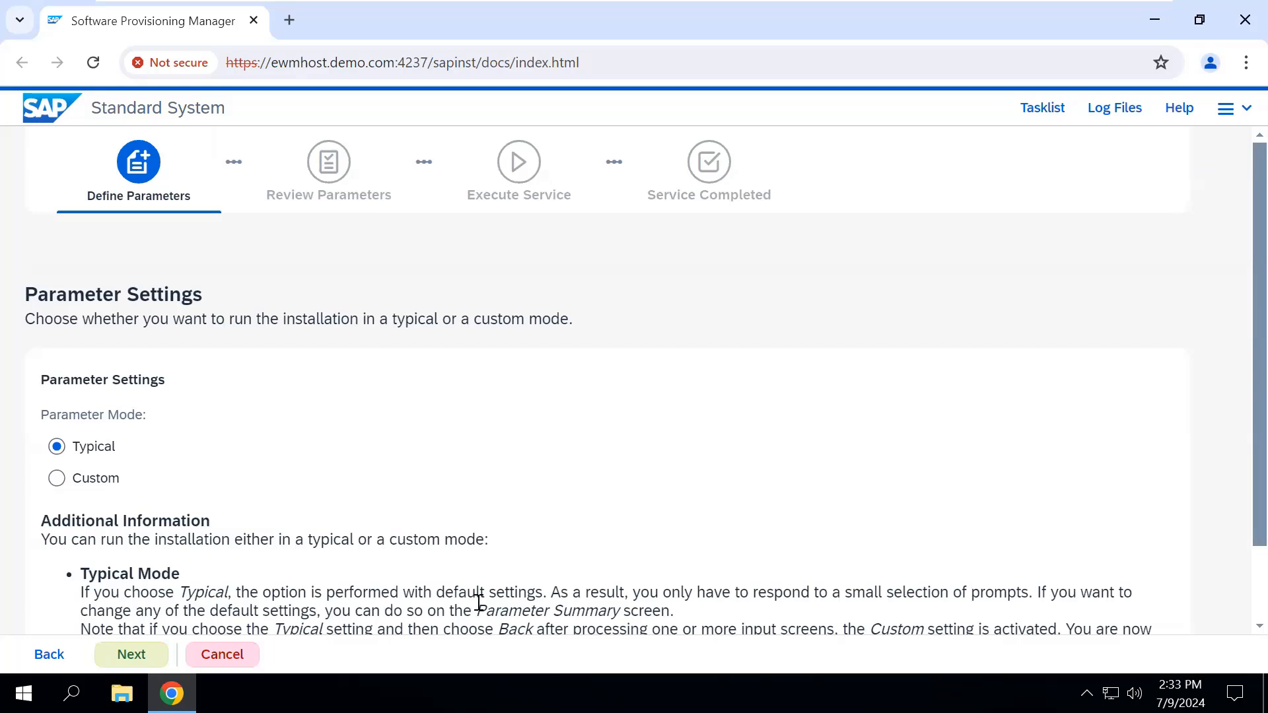
{"action": "left_click", "coordinate": [61, 484]}
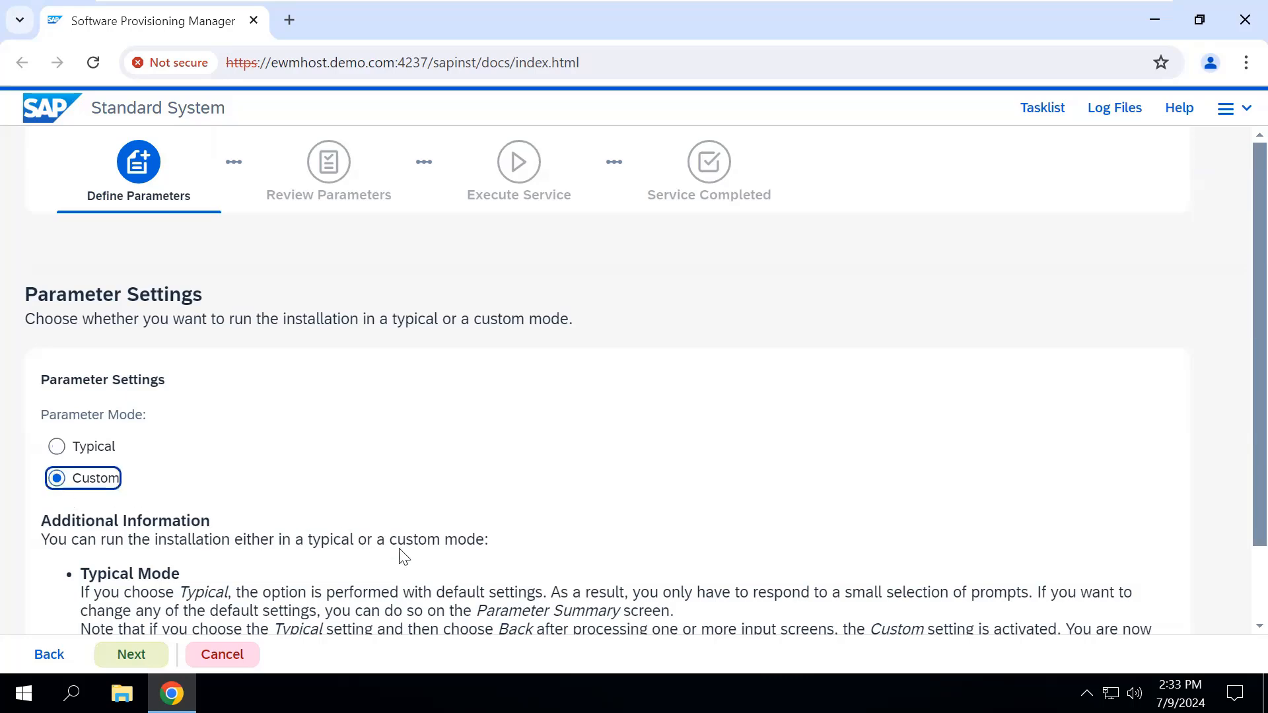
{"action": "scroll", "coordinate": [405, 554], "scroll_direction": "down", "scroll_amount": 2}
{"action": "scroll", "coordinate": [404, 553], "scroll_direction": "up", "scroll_amount": 2}
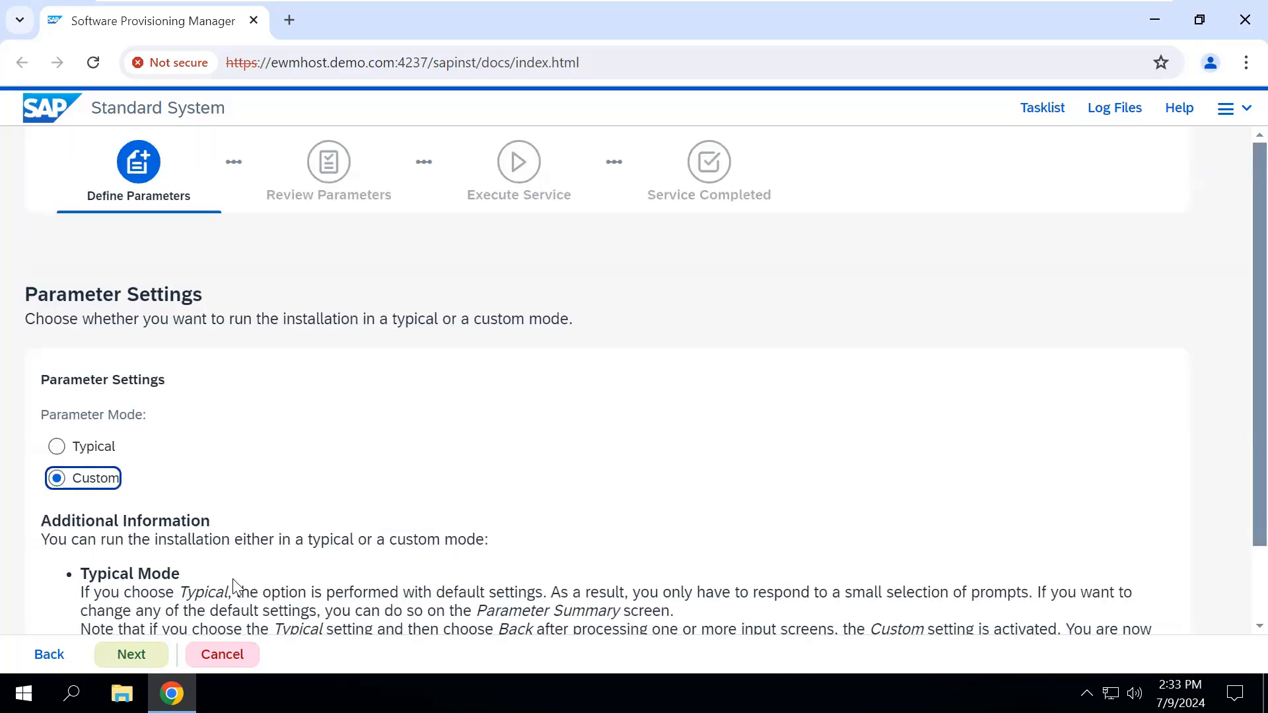
{"action": "left_click", "coordinate": [132, 654]}
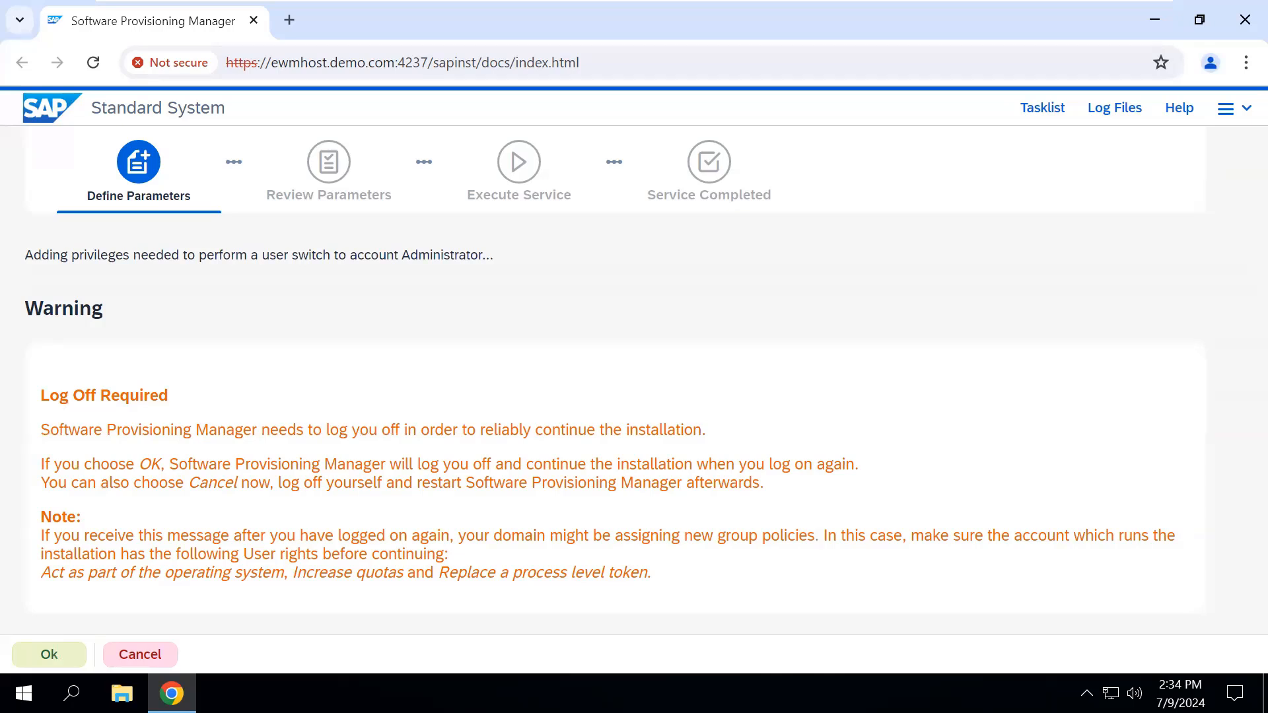
Accept the required log-off and log back on to the virtual machine as Administrator with the account password
{"action": "left_click", "coordinate": [29, 656]}
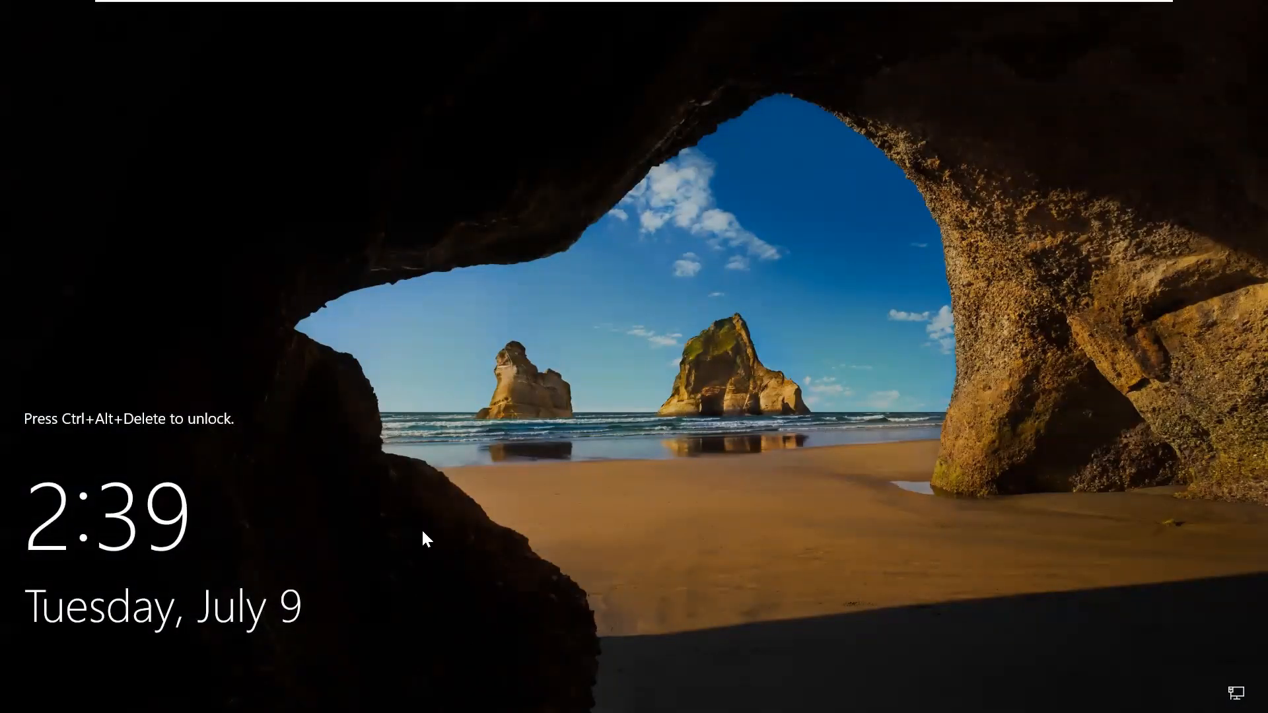
{"action": "mouse_move", "coordinate": [303, 19]}
{"action": "left_click", "coordinate": [261, 16]}
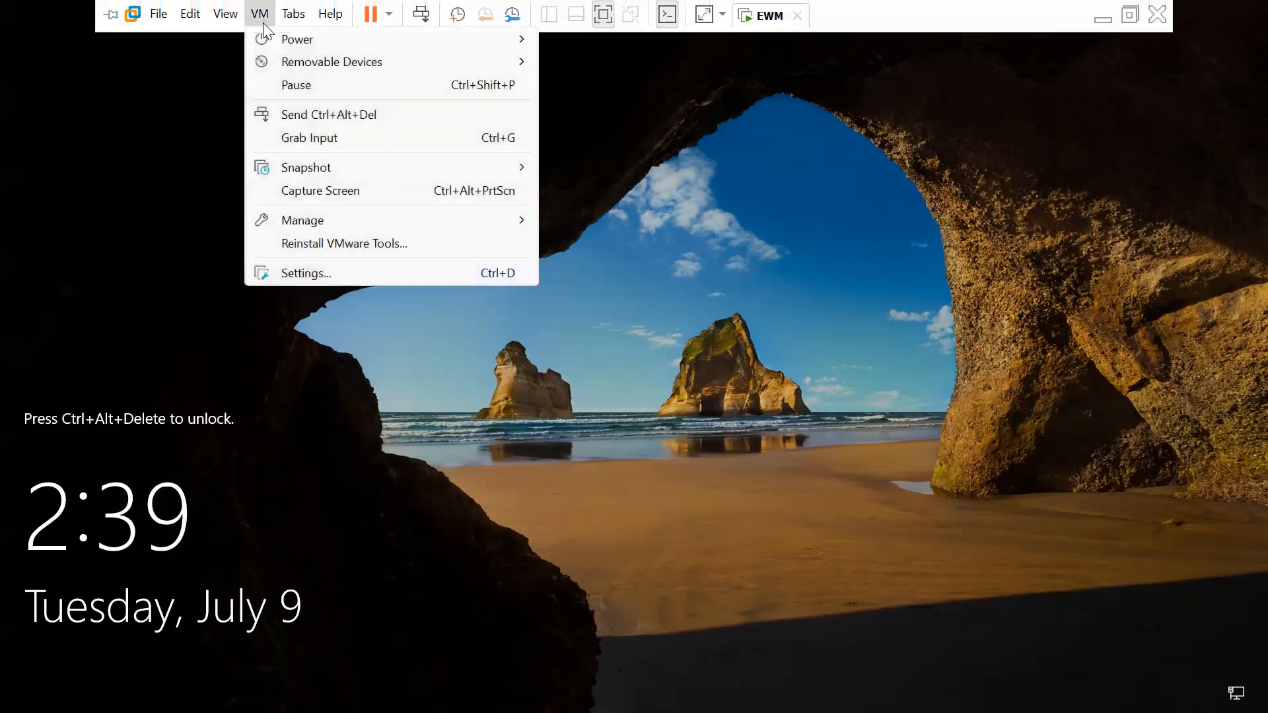
{"action": "left_click", "coordinate": [328, 115]}
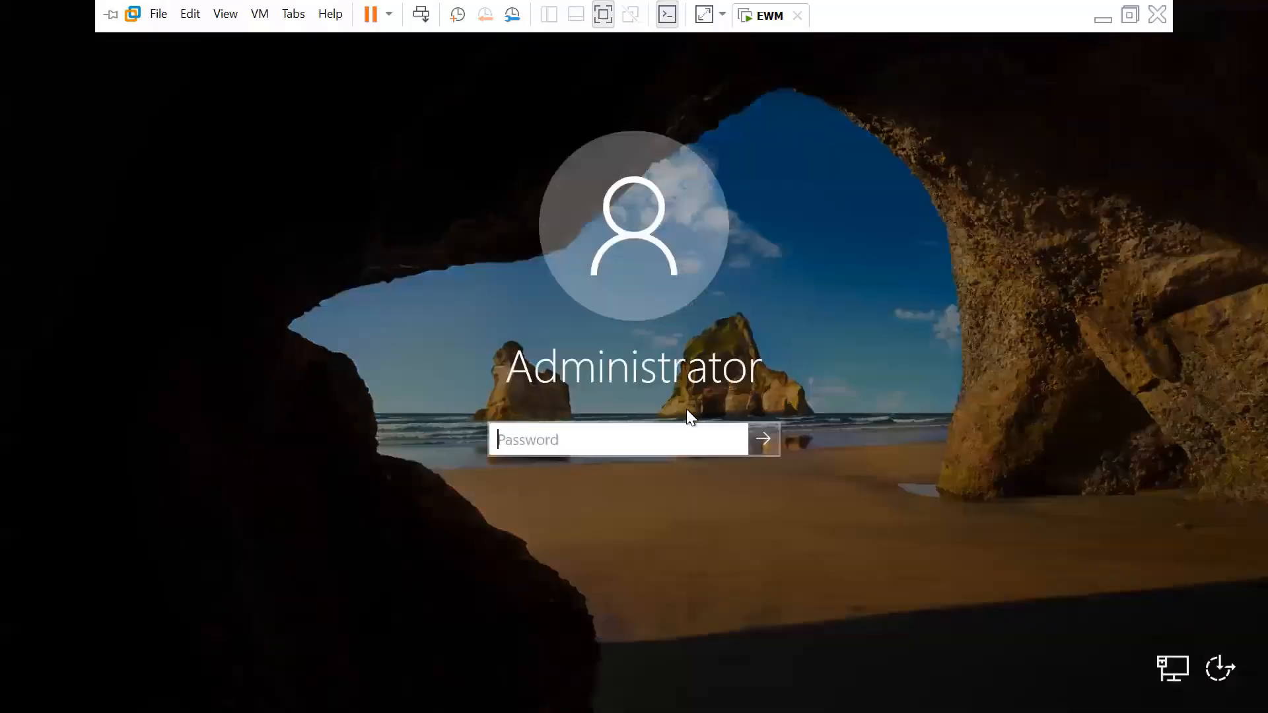
{"action": "type", "text": "*****"}
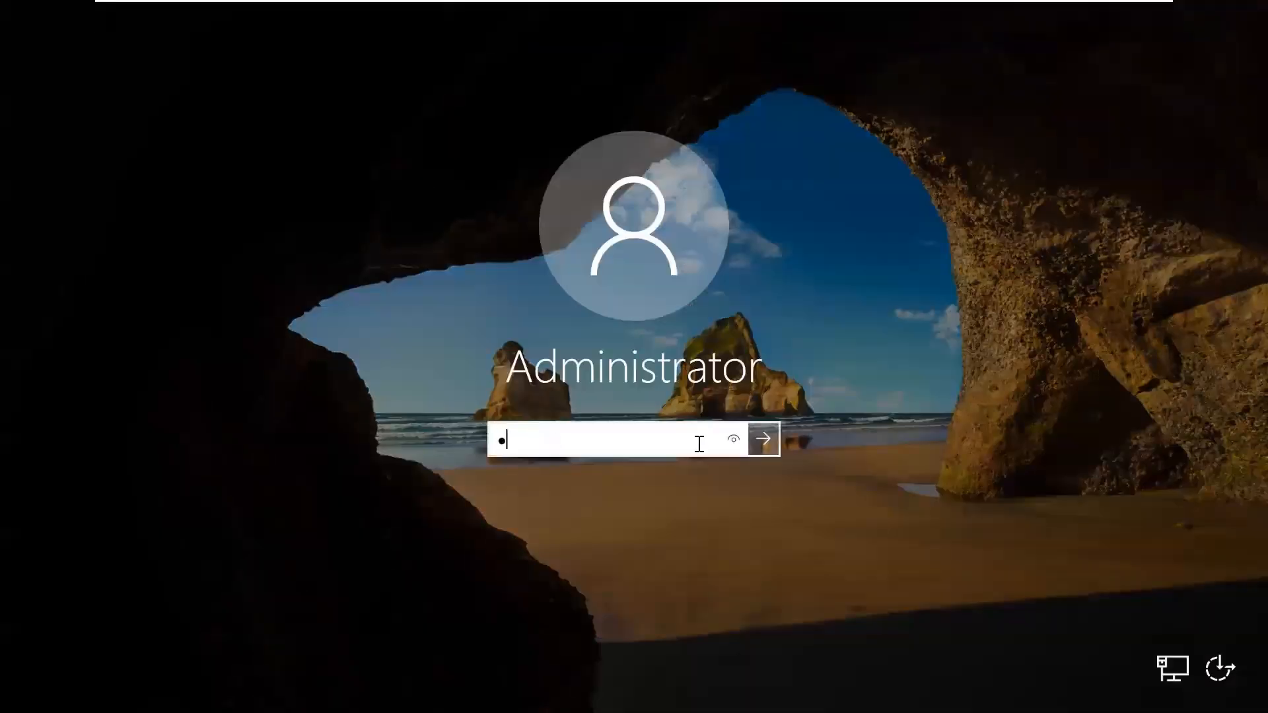
{"action": "type", "text": "****"}
{"action": "key", "text": "Return"}
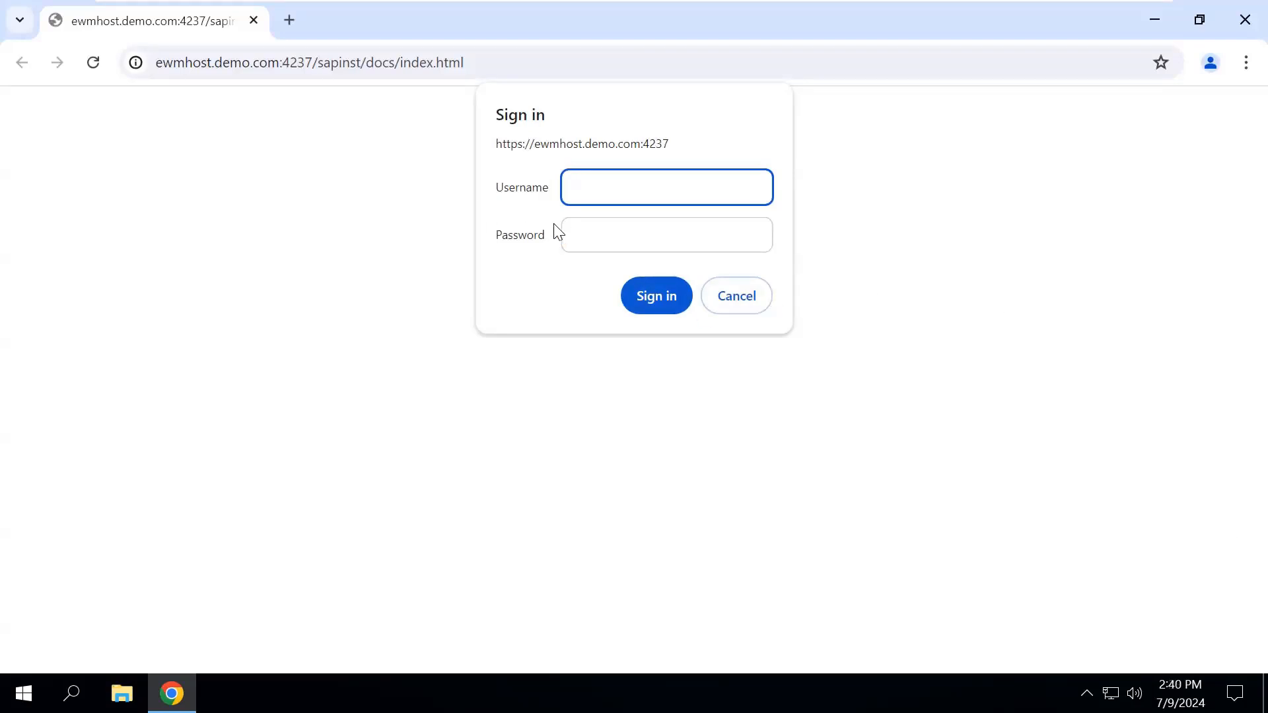
Sign in to the reopened provisioning page as Administrator, entering the account password, to resume the installation
{"action": "type", "text": "Administrator"}
{"action": "left_click", "coordinate": [625, 240]}
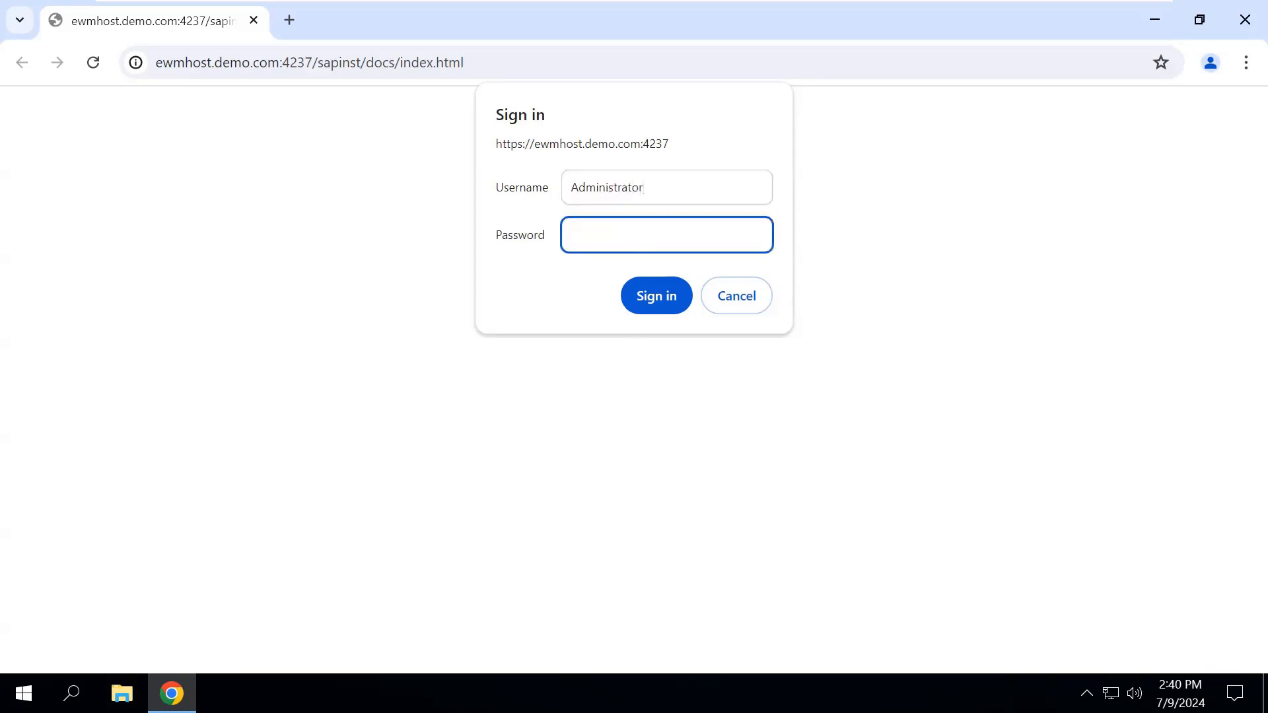
{"action": "type", "text": "*********"}
{"action": "left_click", "coordinate": [642, 310]}
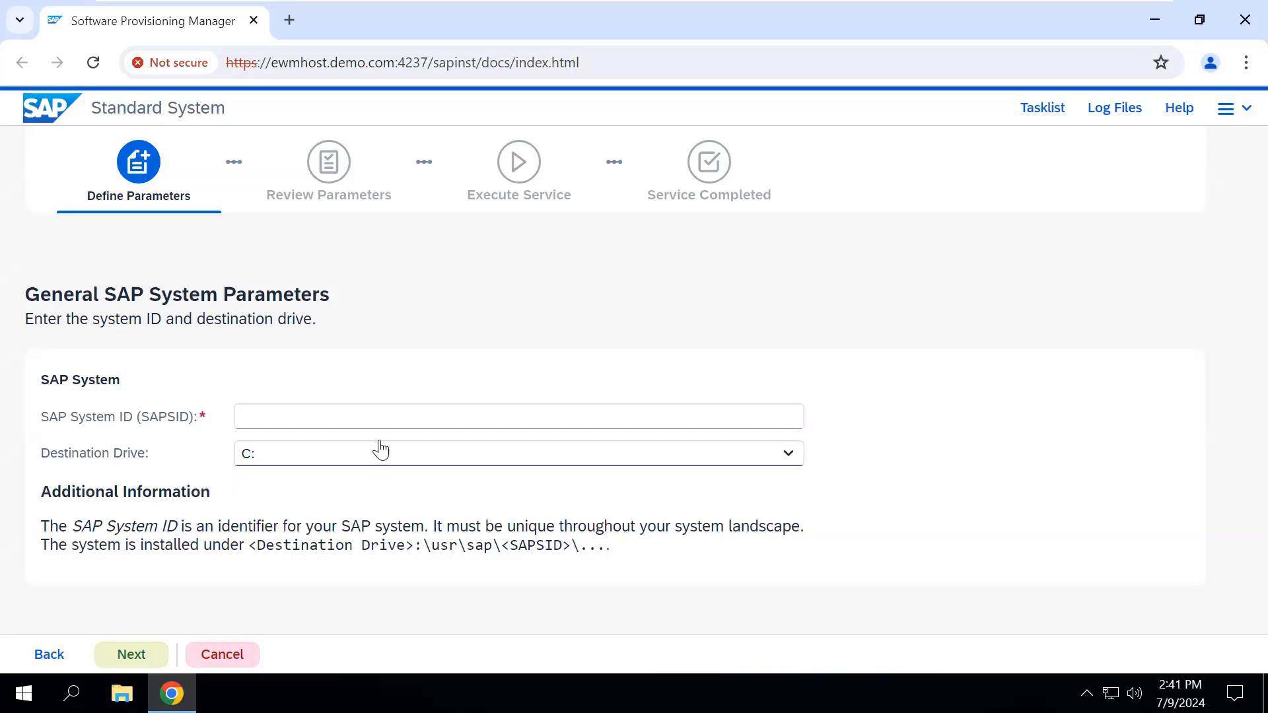
Set the SAP System ID to SCM and the destination drive to D:, and accept demo.com as the DNS domain name
{"action": "left_click", "coordinate": [385, 417]}
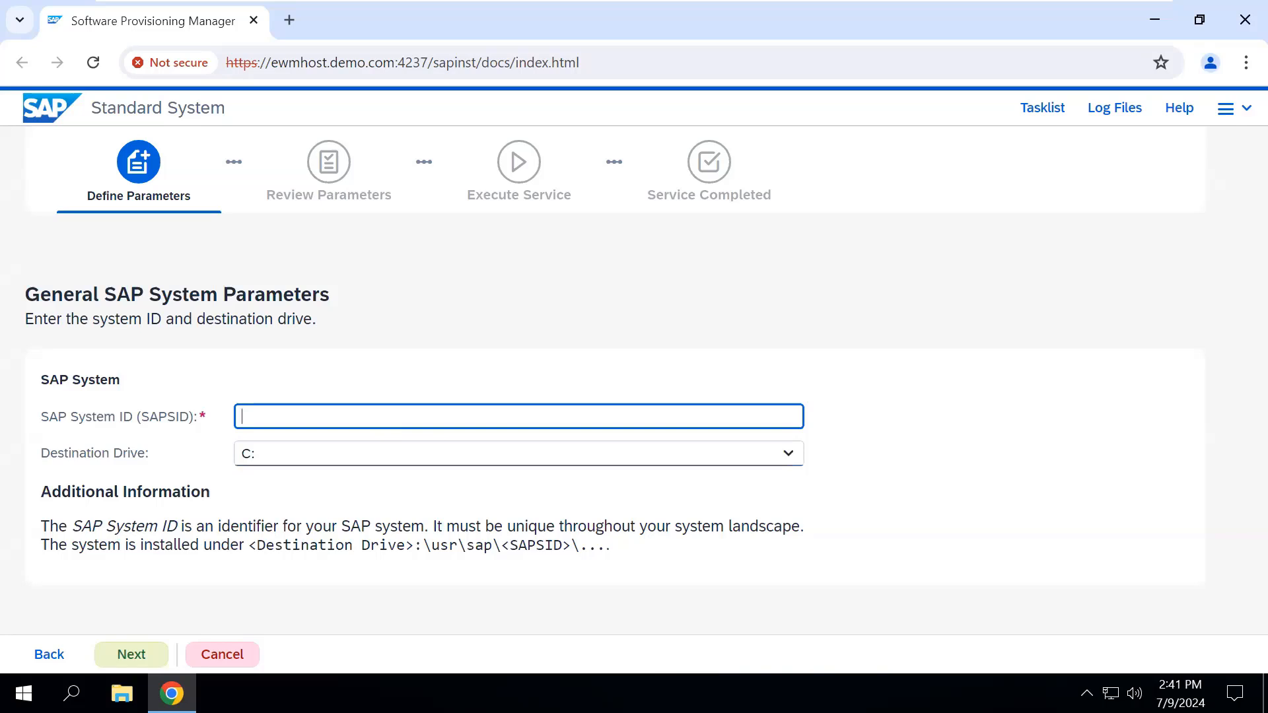
{"action": "type", "text": "SCM"}
{"action": "left_click", "coordinate": [790, 455]}
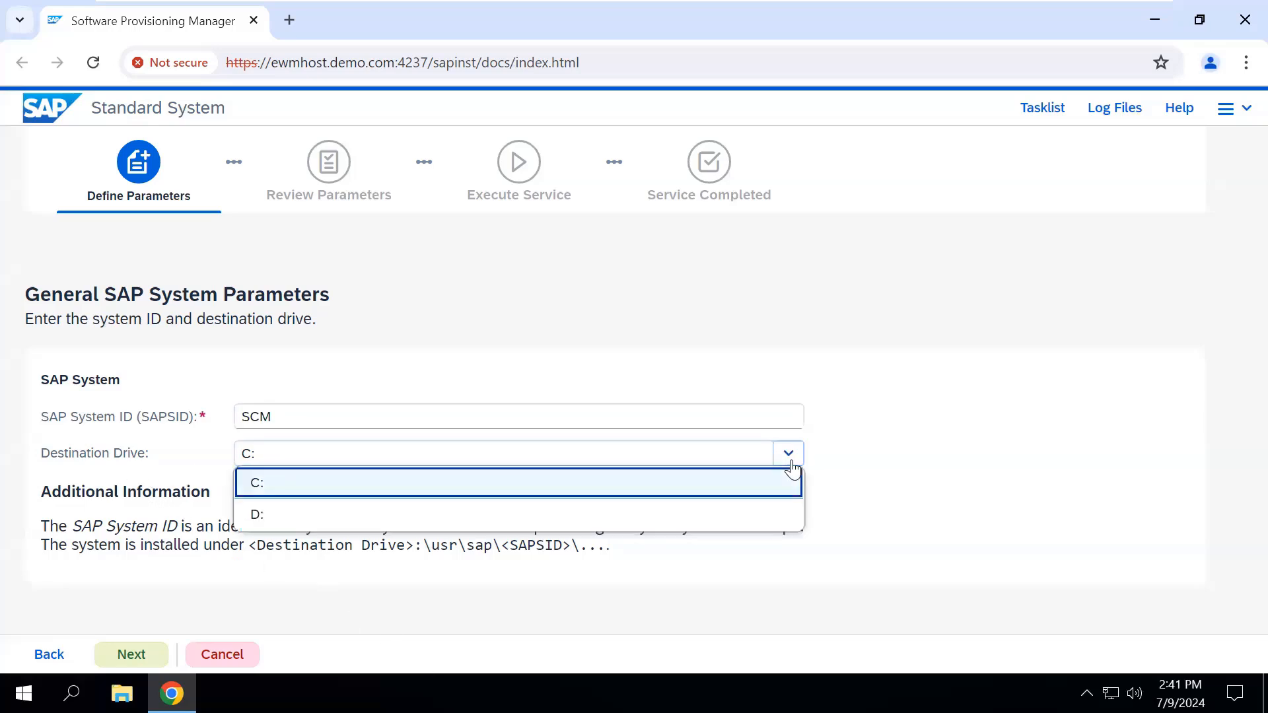
{"action": "left_click", "coordinate": [266, 516]}
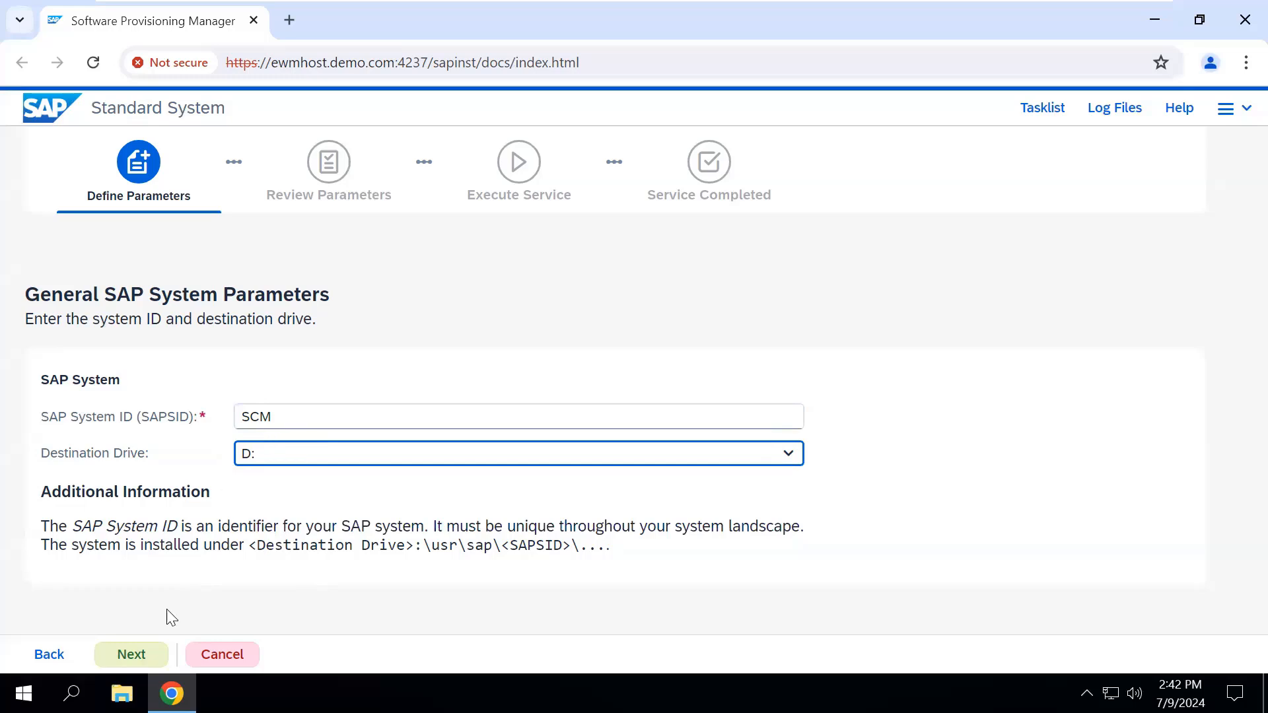
{"action": "left_click", "coordinate": [130, 655]}
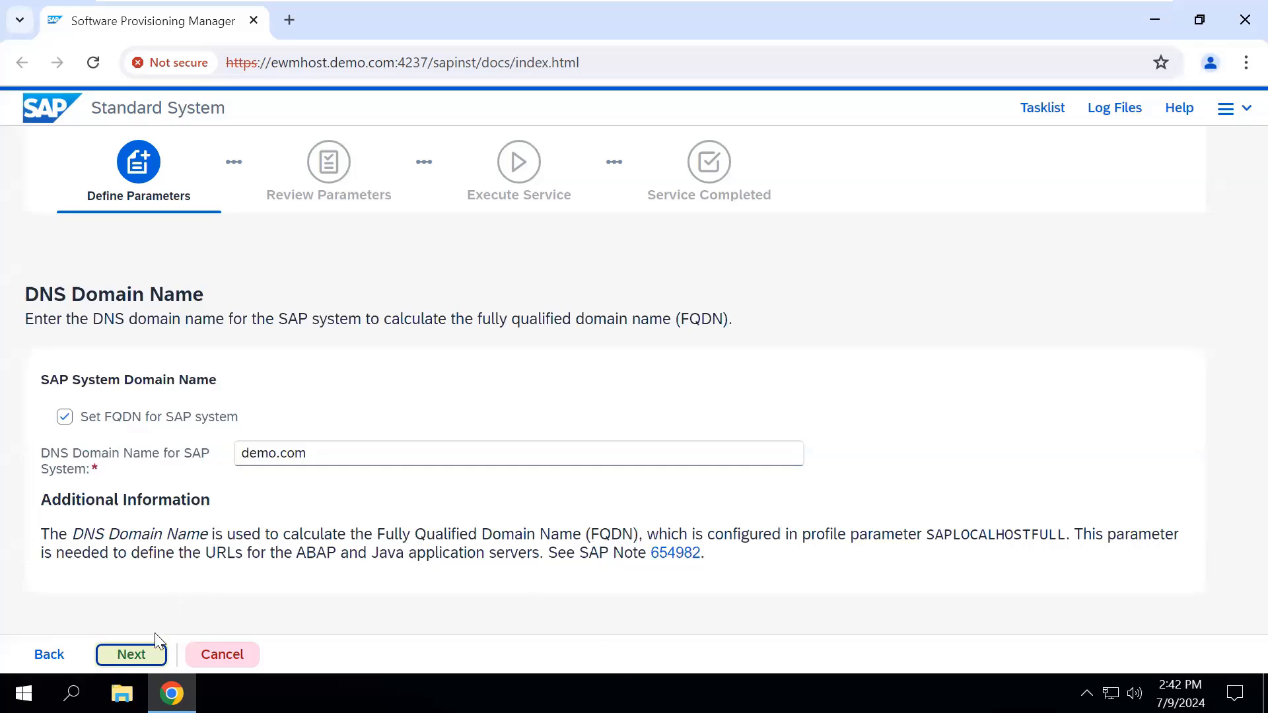
{"action": "left_click", "coordinate": [135, 657]}
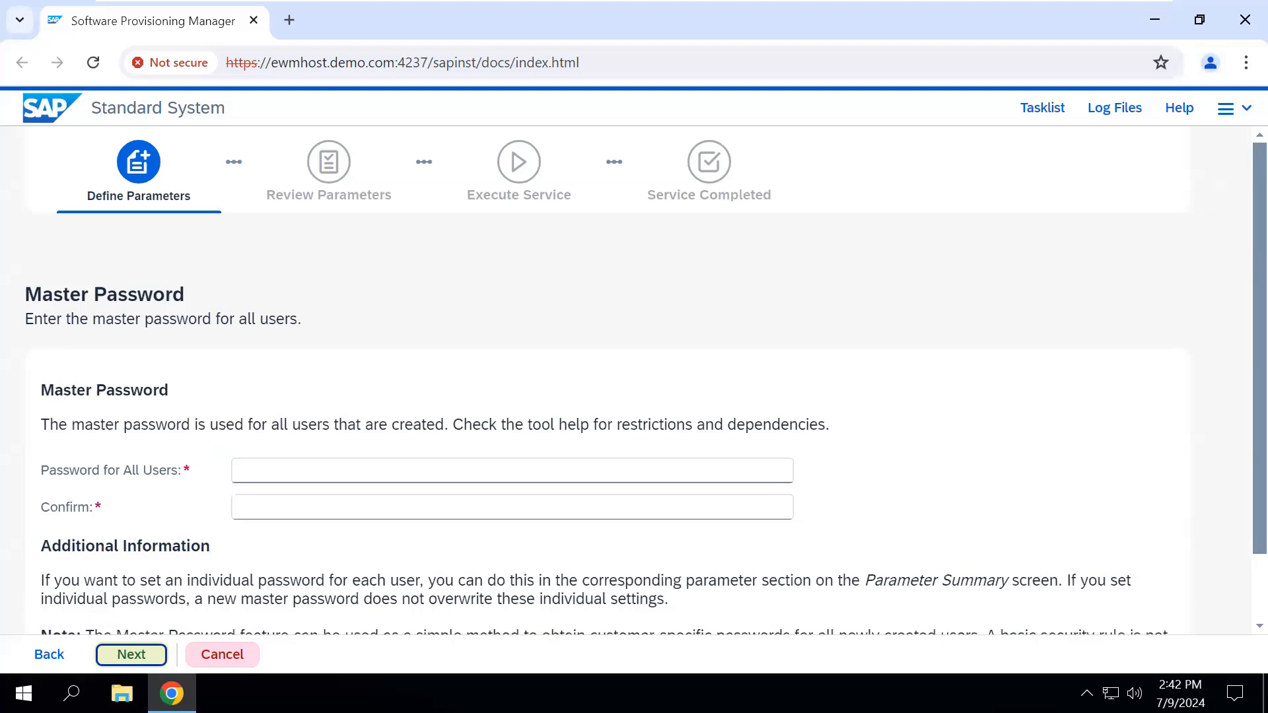
Enter and confirm the master password for all users, and continue to the Windows domain settings
{"action": "left_click", "coordinate": [474, 473]}
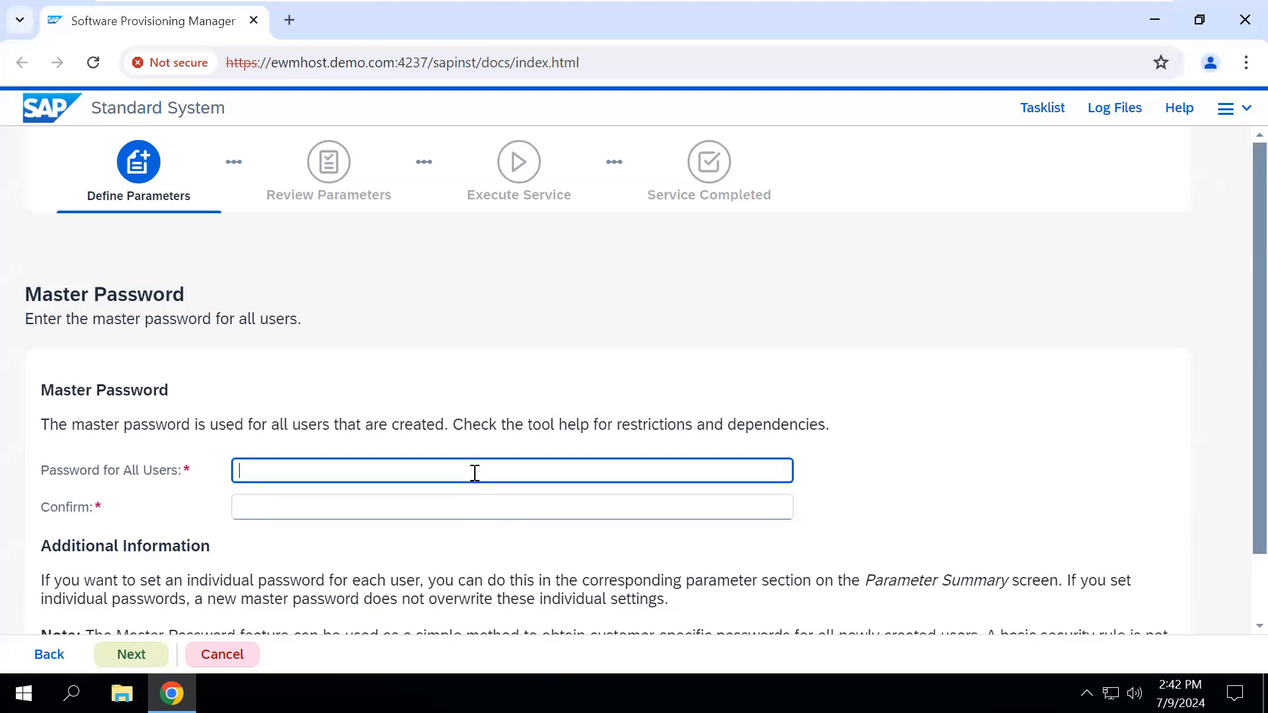
{"action": "type", "text": "***"}
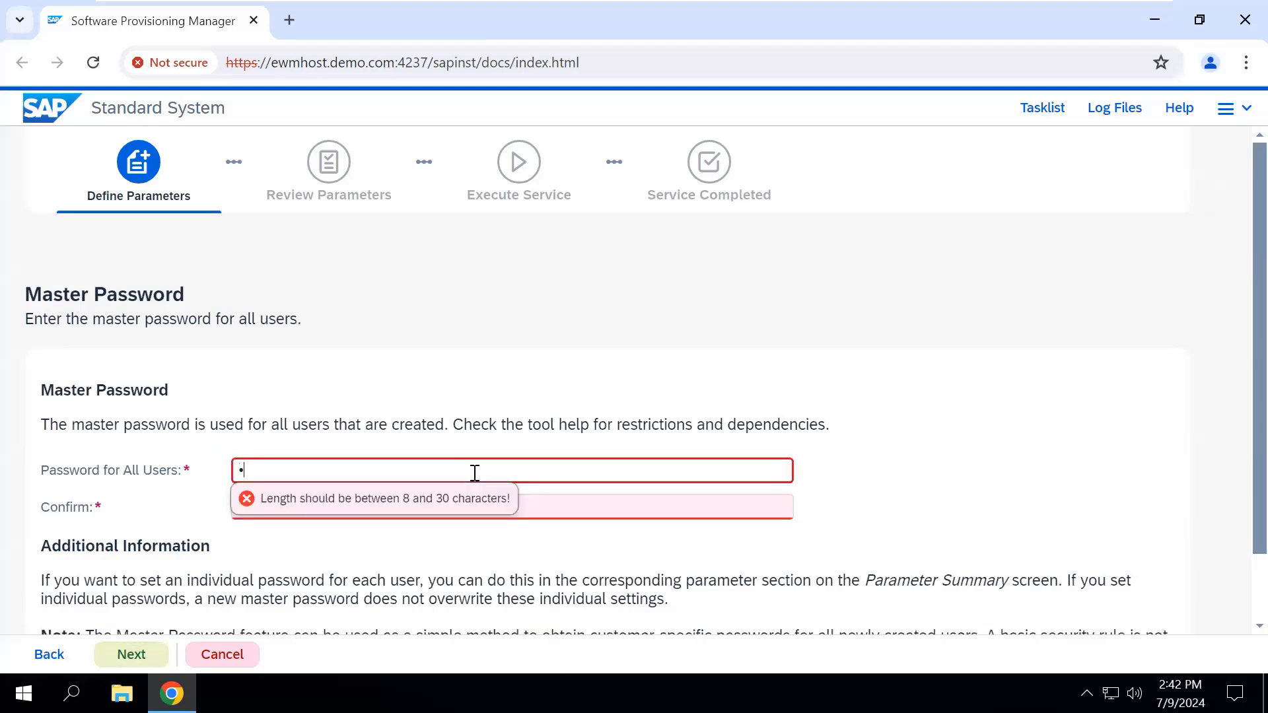
{"action": "type", "text": "*****"}
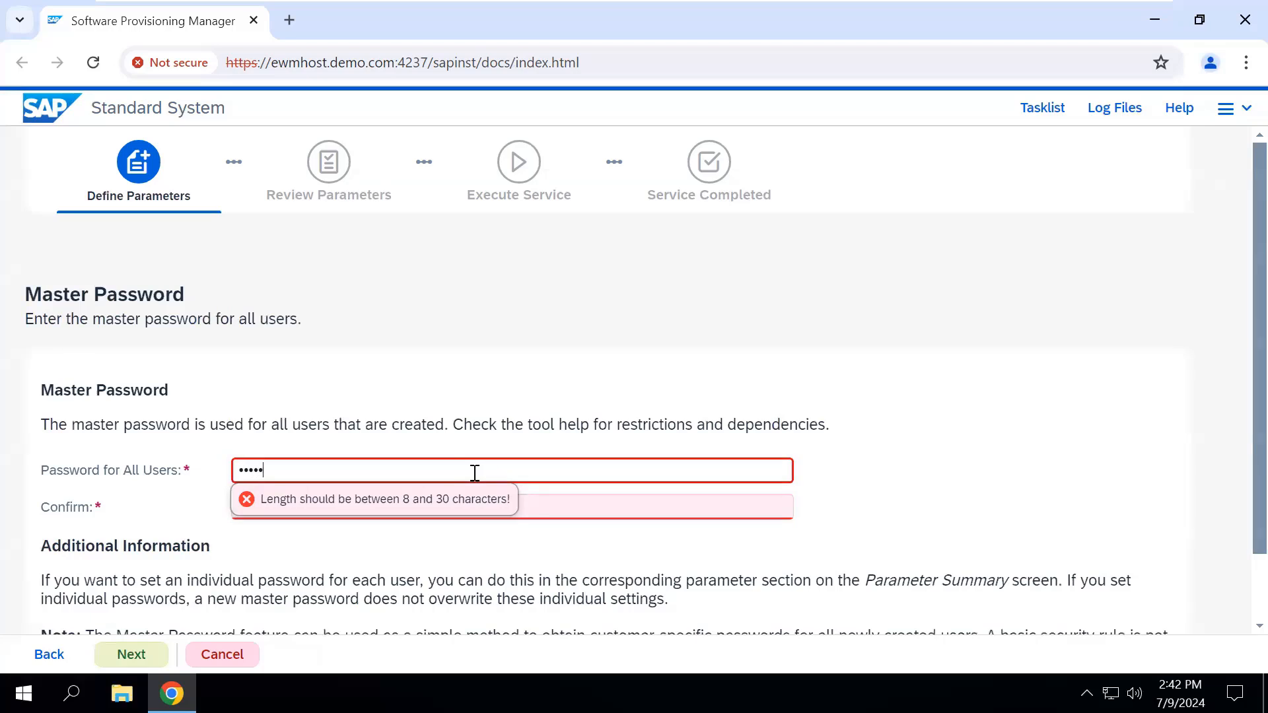
{"action": "type", "text": "***"}
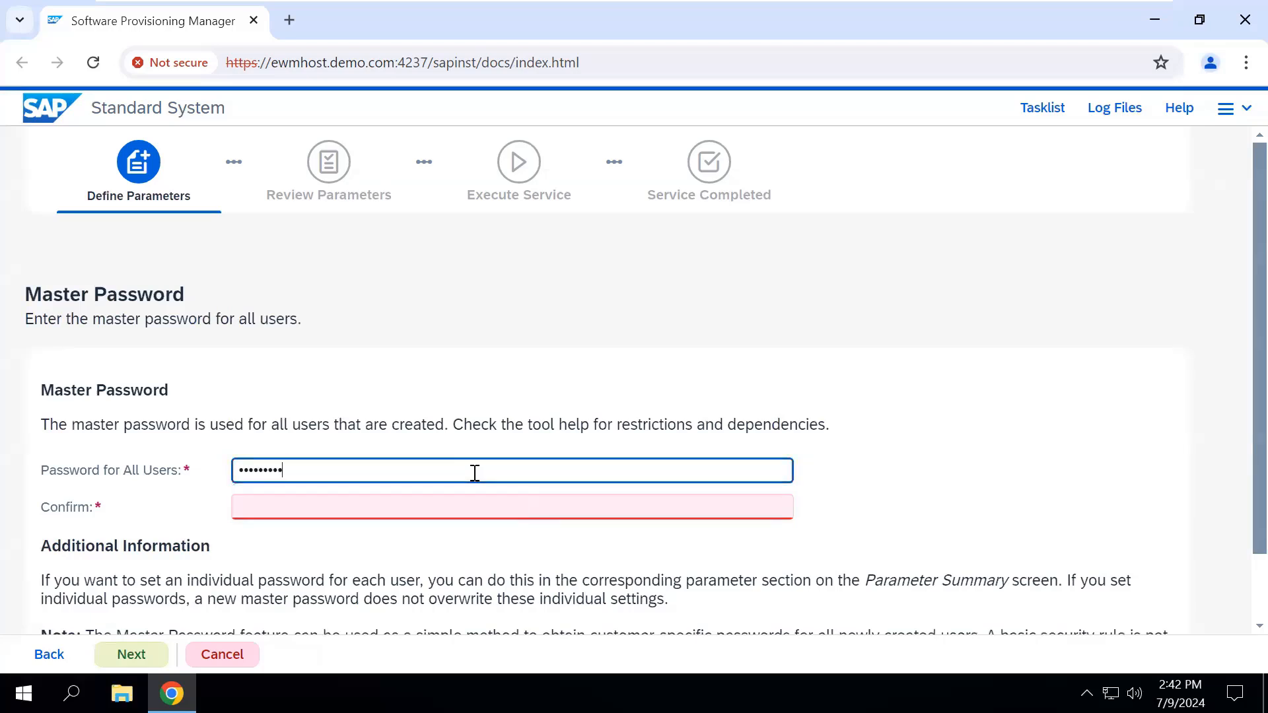
{"action": "left_click", "coordinate": [479, 501]}
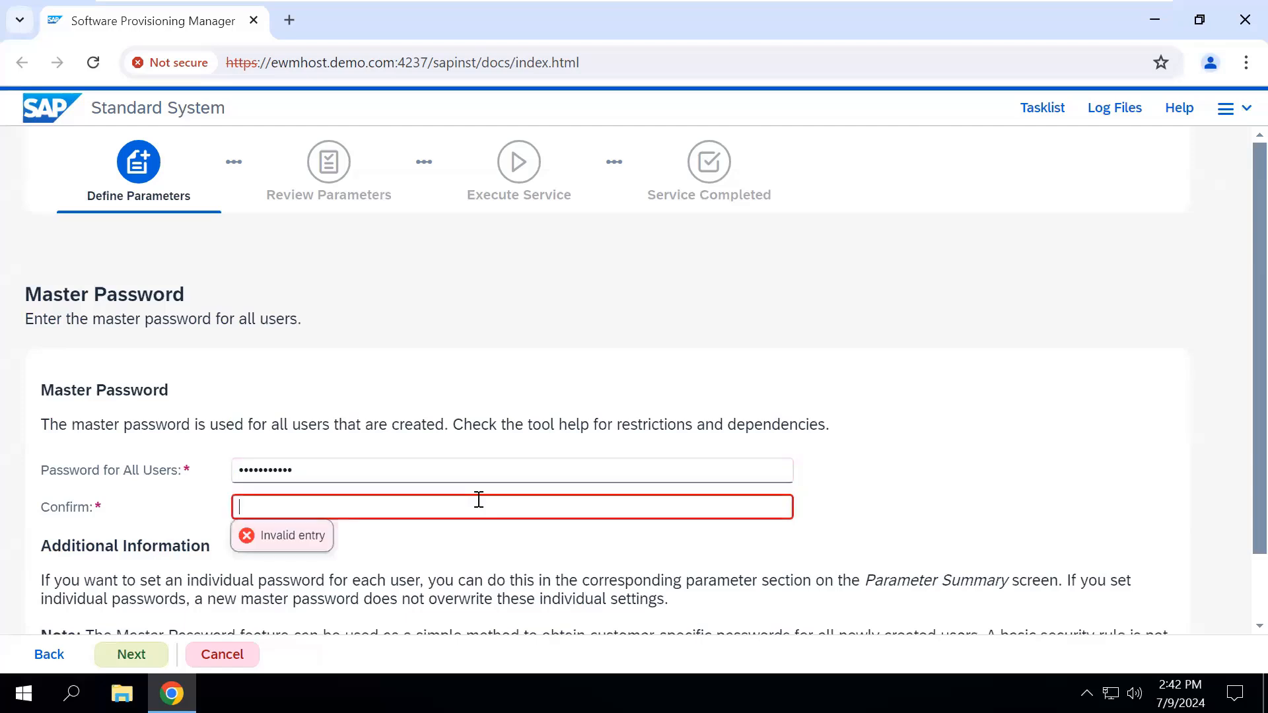
{"action": "type", "text": "***********"}
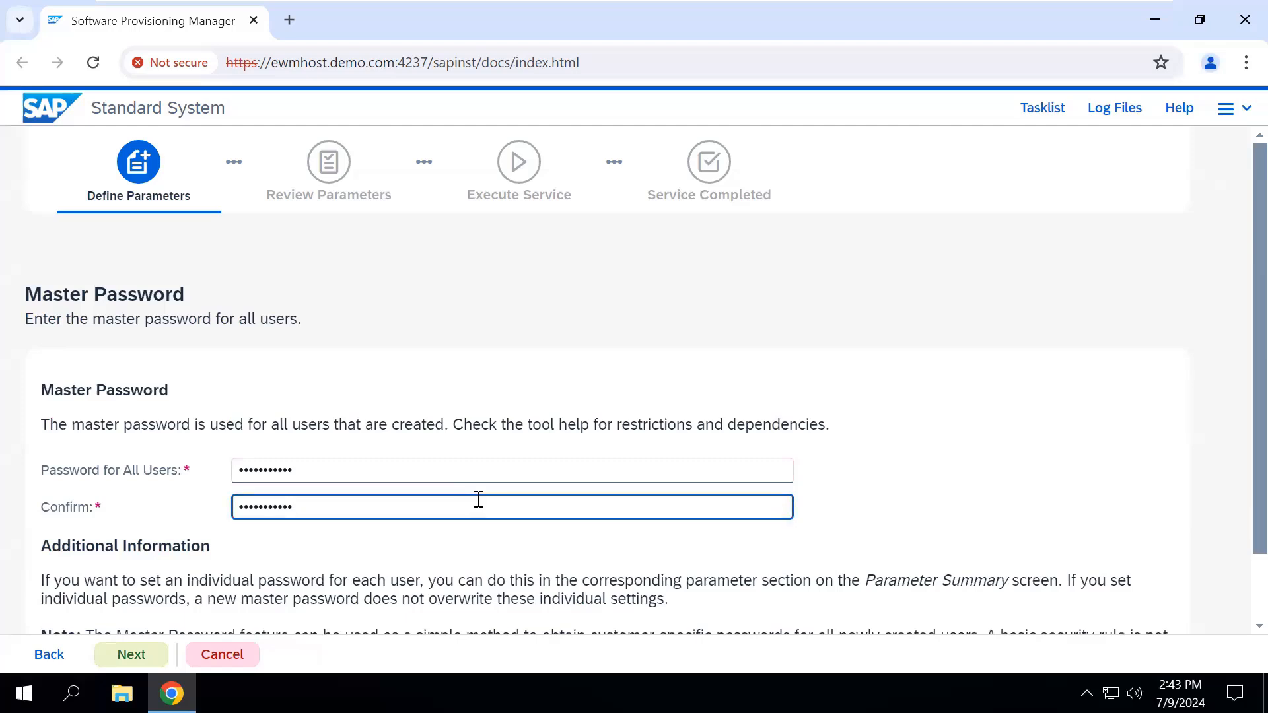
{"action": "left_click", "coordinate": [149, 653]}
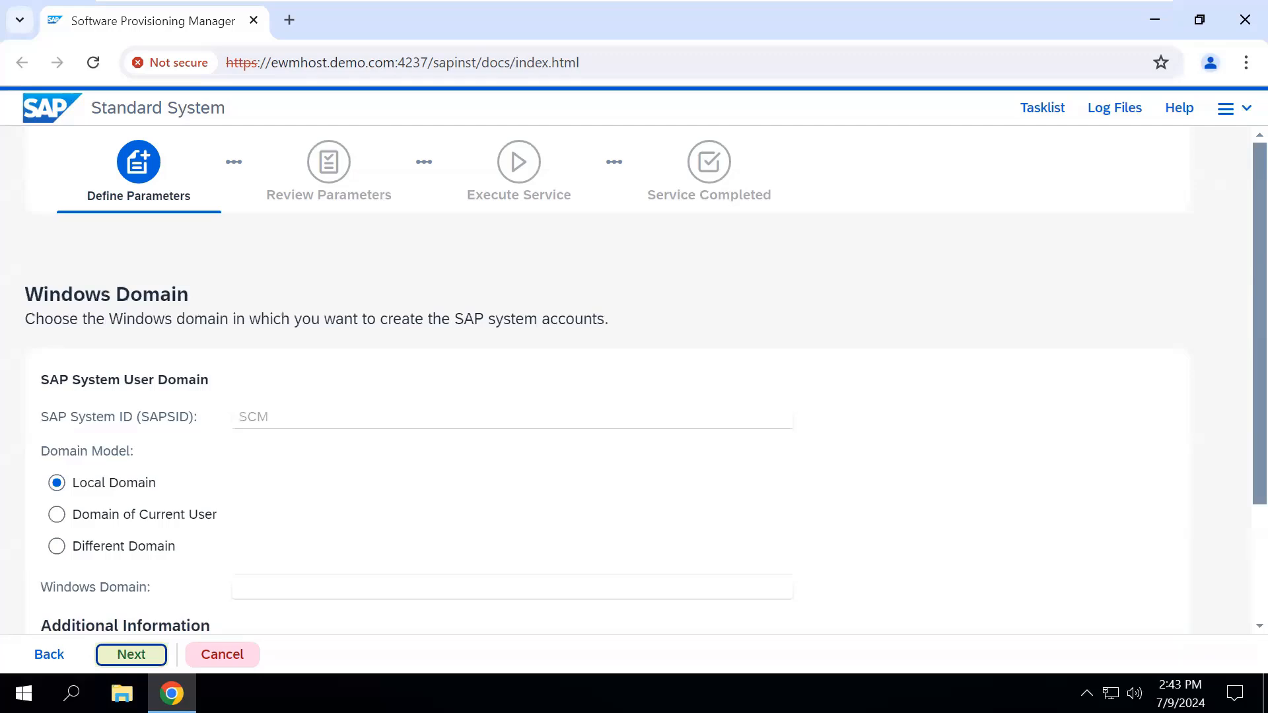
Keep Local Domain and the prefilled operating system user passwords, and proceed with a new database on MS SQL Server instance EWMHOST
{"action": "left_click", "coordinate": [159, 653]}
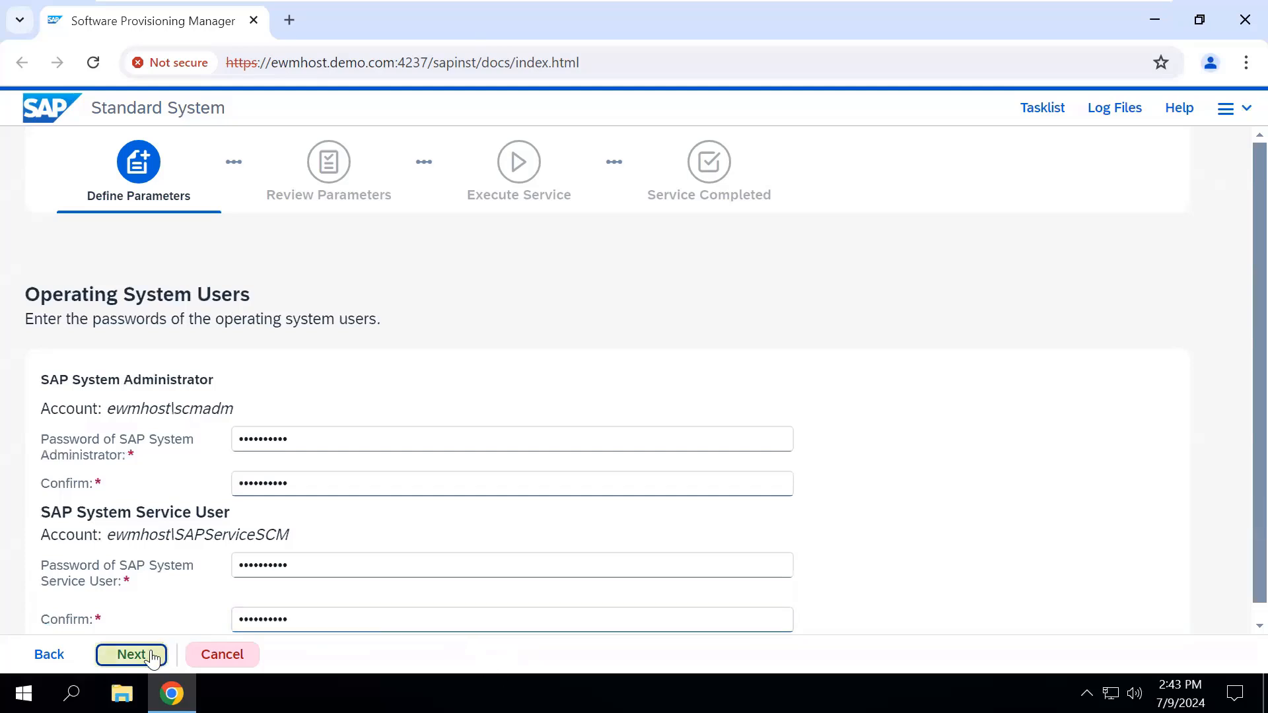
{"action": "left_click", "coordinate": [122, 656]}
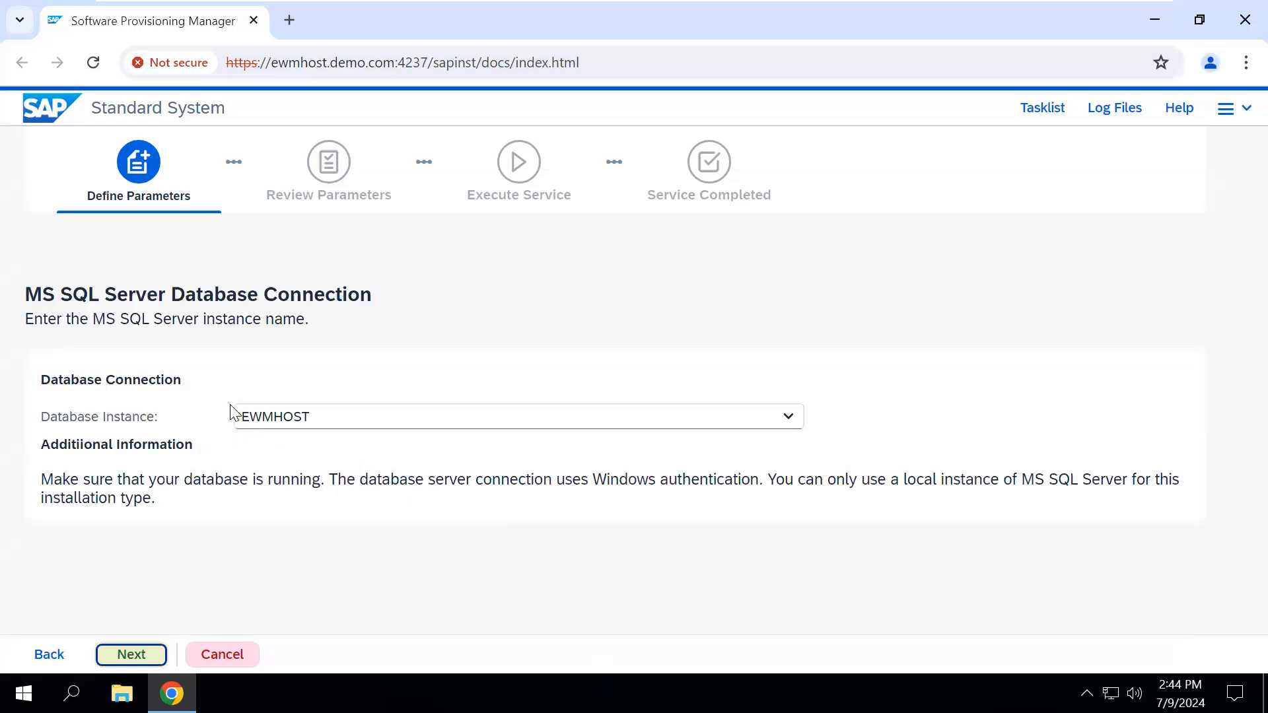
{"action": "left_click", "coordinate": [132, 655]}
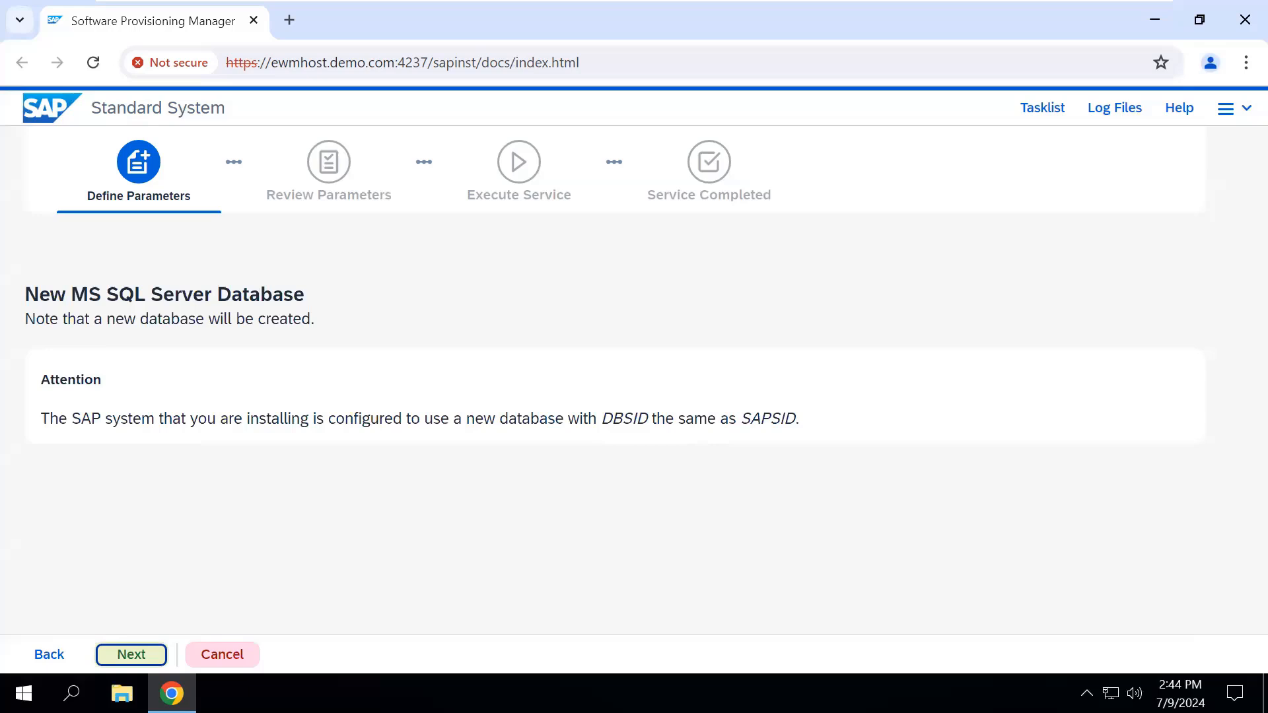
{"action": "left_click", "coordinate": [147, 657]}
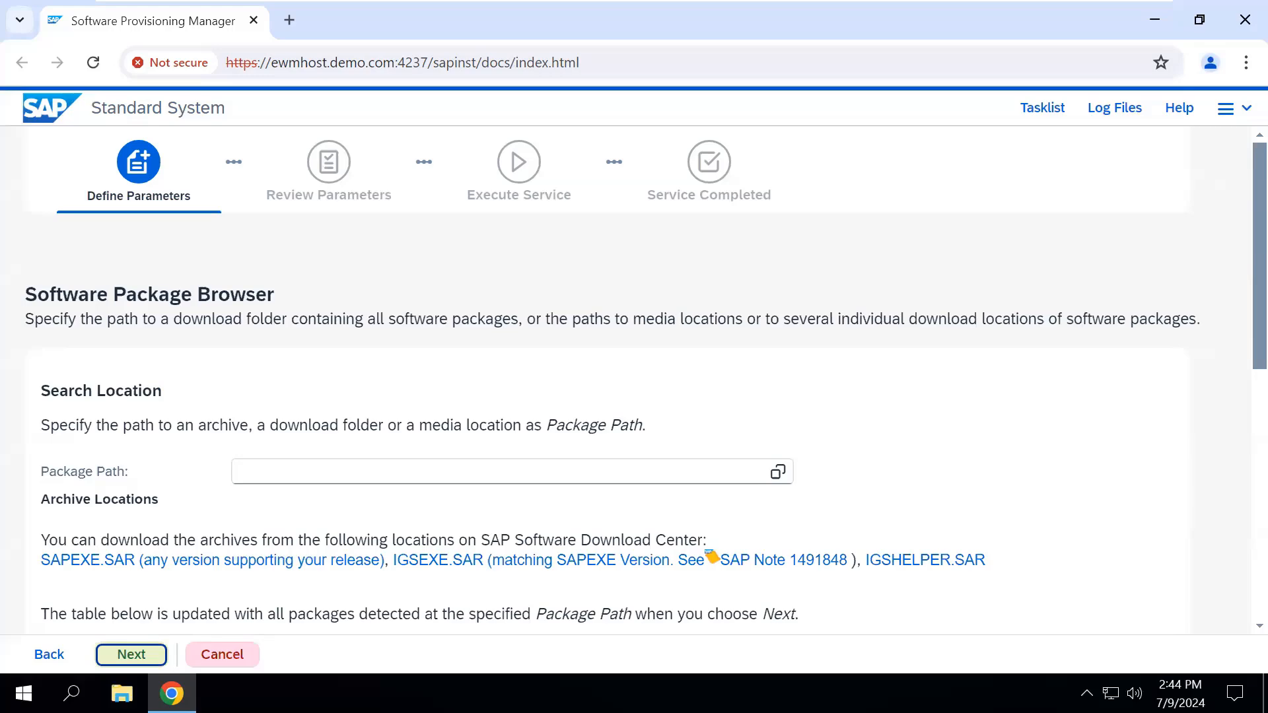
Set the package path for the required kernel archives to the folder Z:\SCM\Kernel and scan it for packages
{"action": "scroll", "coordinate": [904, 538], "scroll_direction": "down", "scroll_amount": 7}
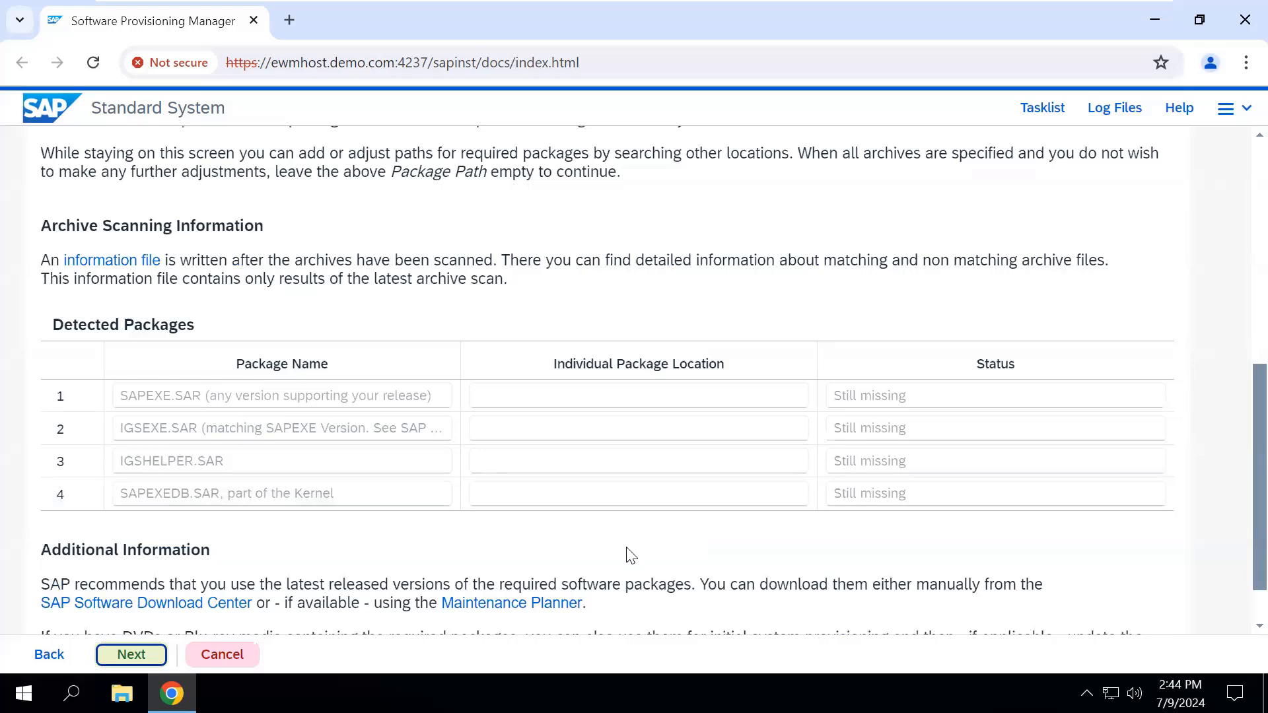
{"action": "scroll", "coordinate": [630, 554], "scroll_direction": "up", "scroll_amount": 8}
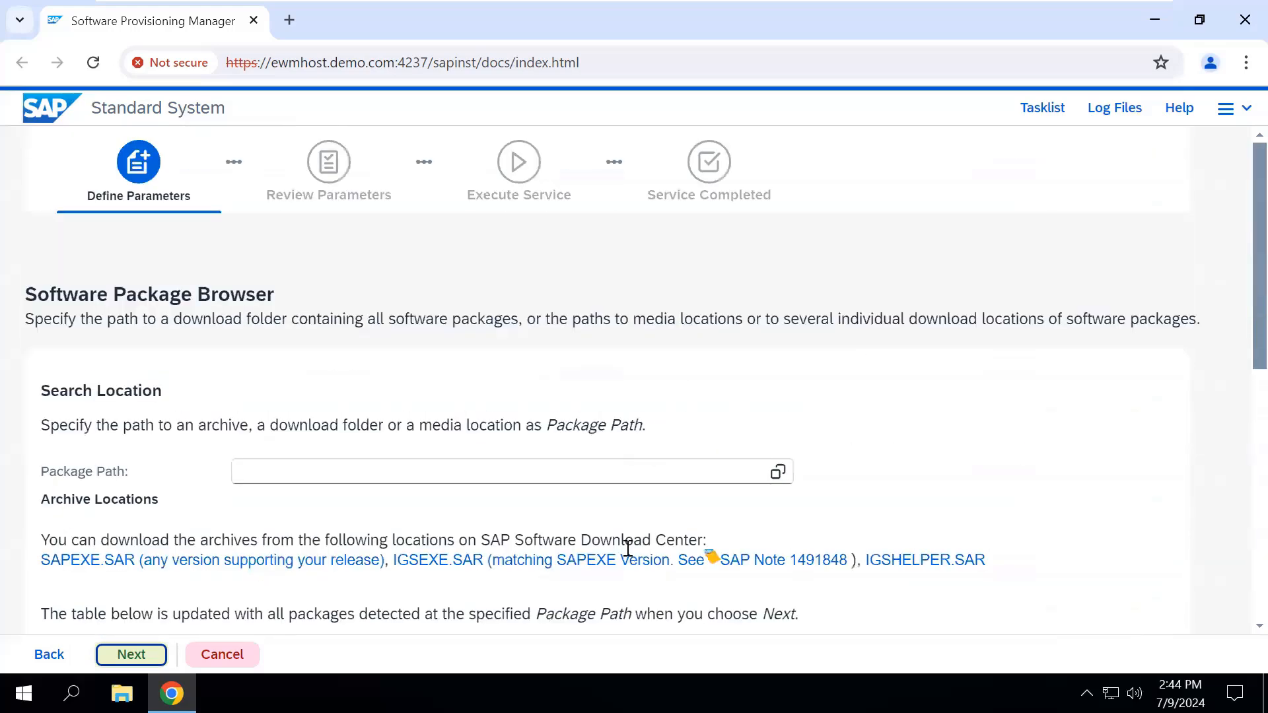
{"action": "left_click", "coordinate": [778, 473]}
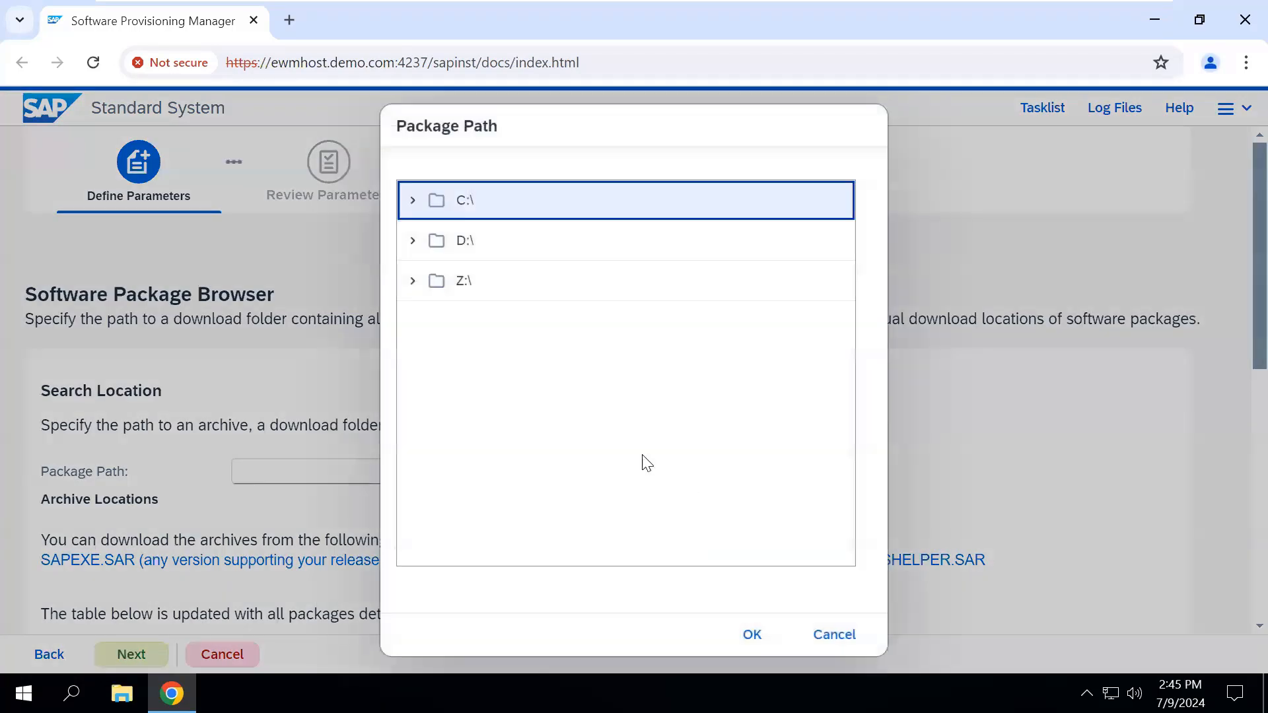
{"action": "left_click", "coordinate": [413, 282]}
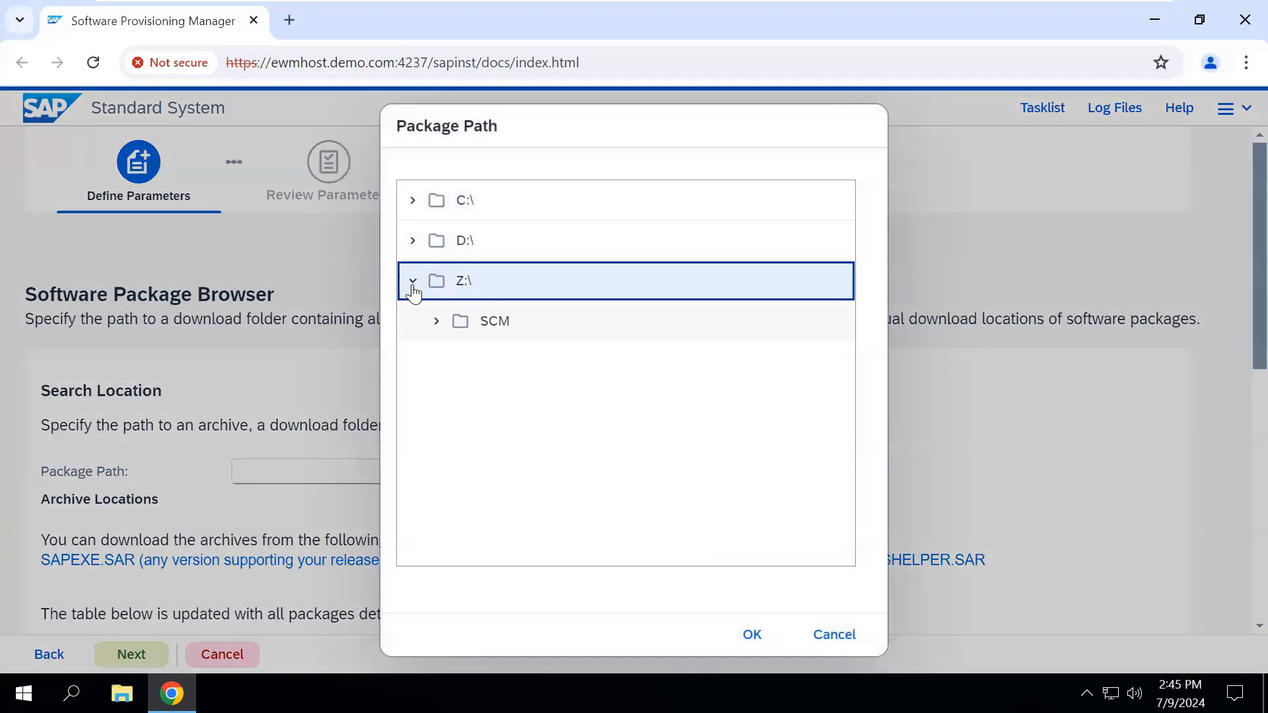
{"action": "left_click", "coordinate": [436, 323]}
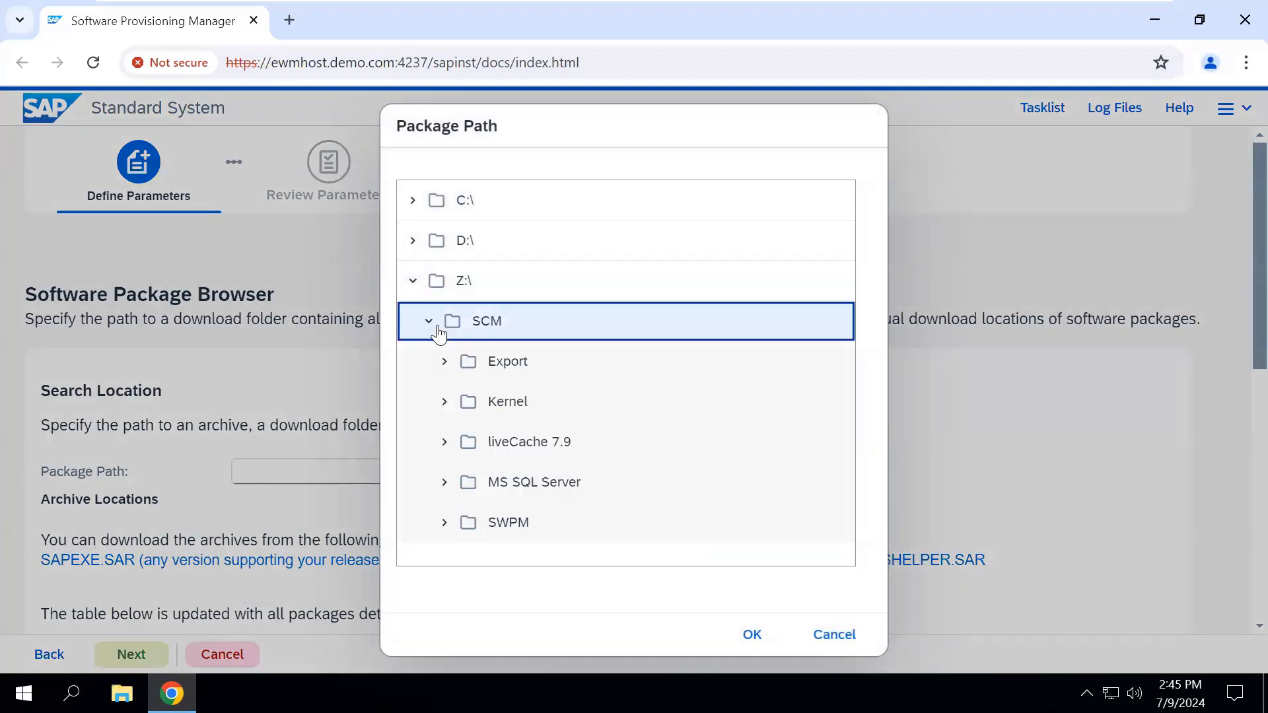
{"action": "left_click", "coordinate": [431, 402]}
{"action": "scroll", "coordinate": [644, 475], "scroll_direction": "down", "scroll_amount": 2}
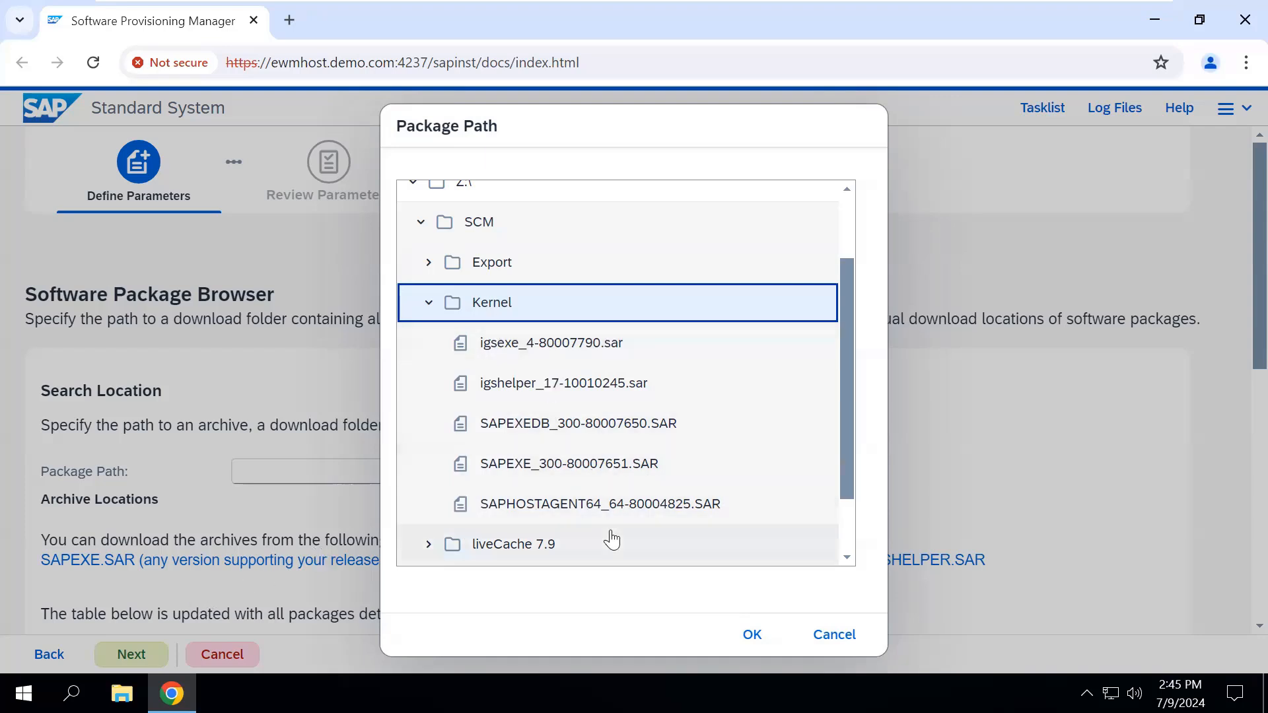
{"action": "left_click", "coordinate": [753, 634]}
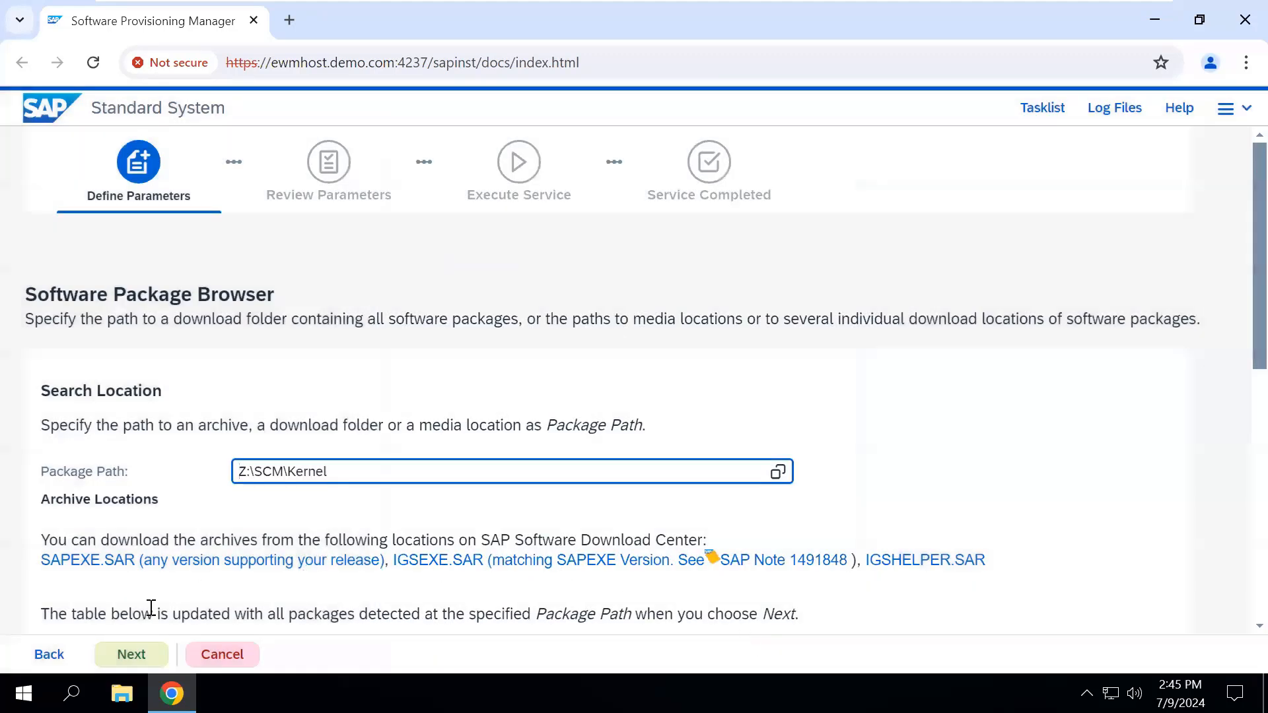
{"action": "left_click", "coordinate": [131, 655]}
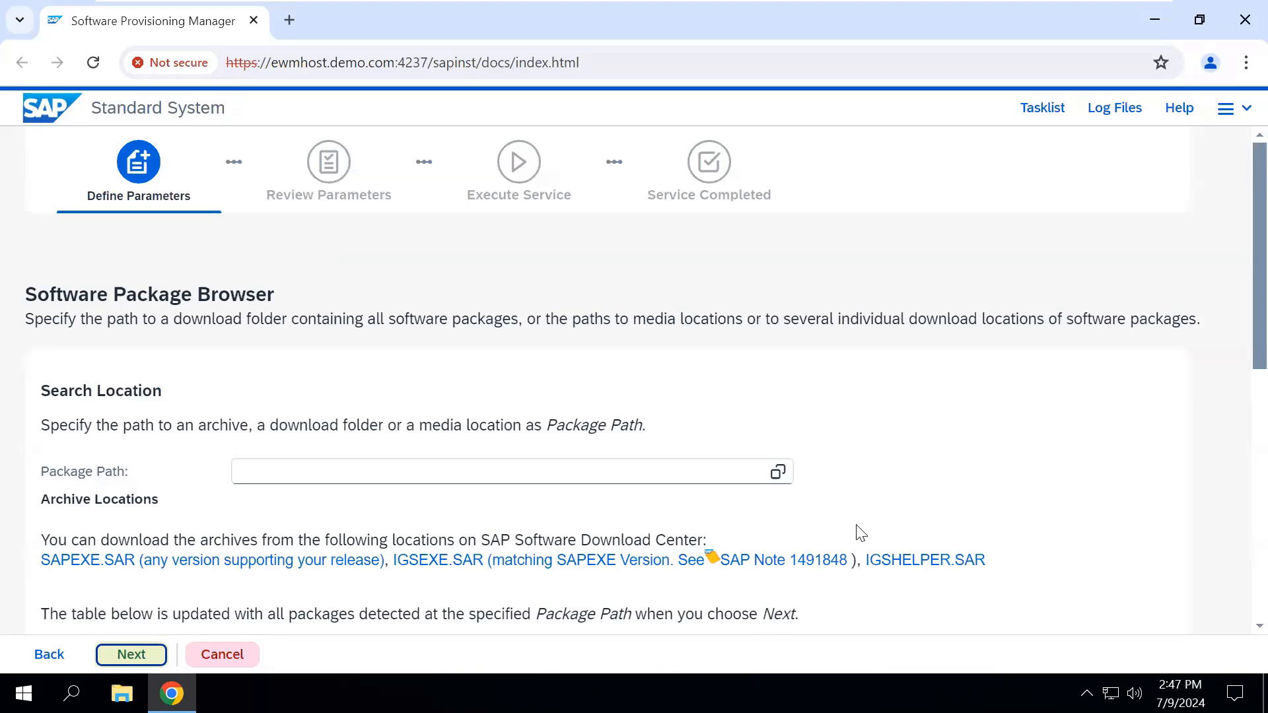
Check the detected kernel packages and their status, and continue with the package path left empty
{"action": "scroll", "coordinate": [858, 521], "scroll_direction": "down", "scroll_amount": 7}
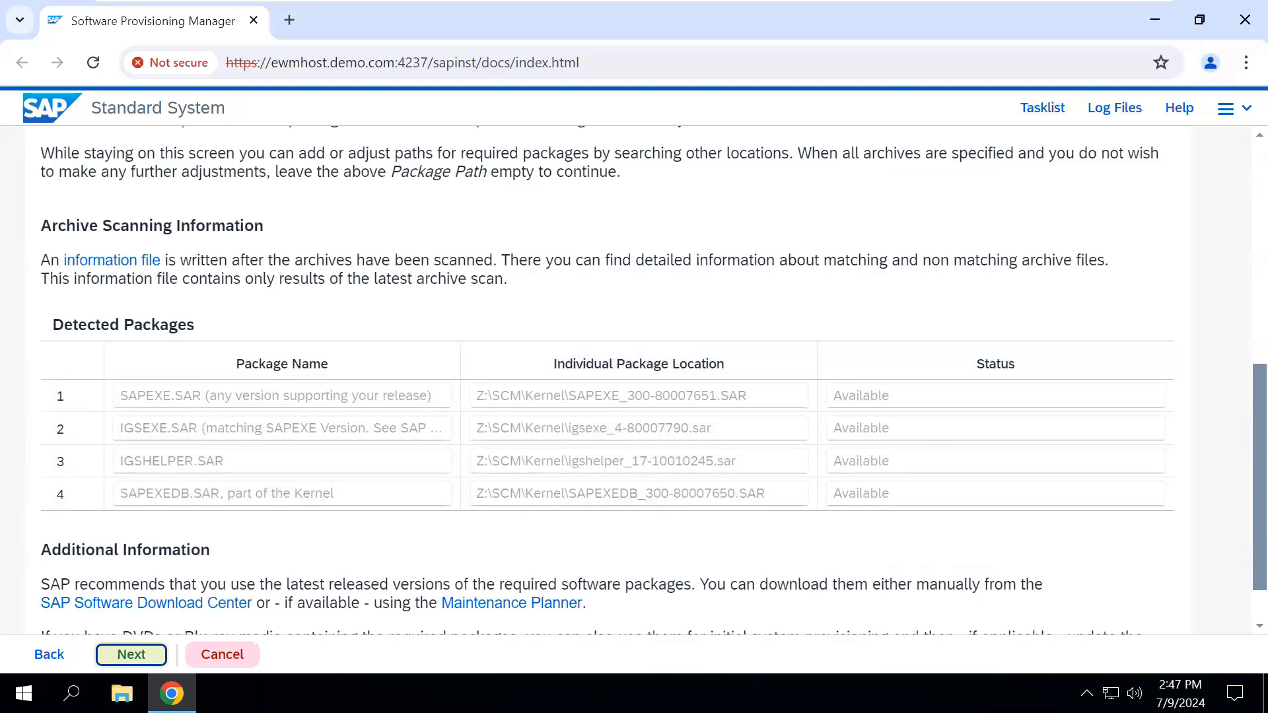
{"action": "scroll", "coordinate": [745, 527], "scroll_direction": "up", "scroll_amount": 8}
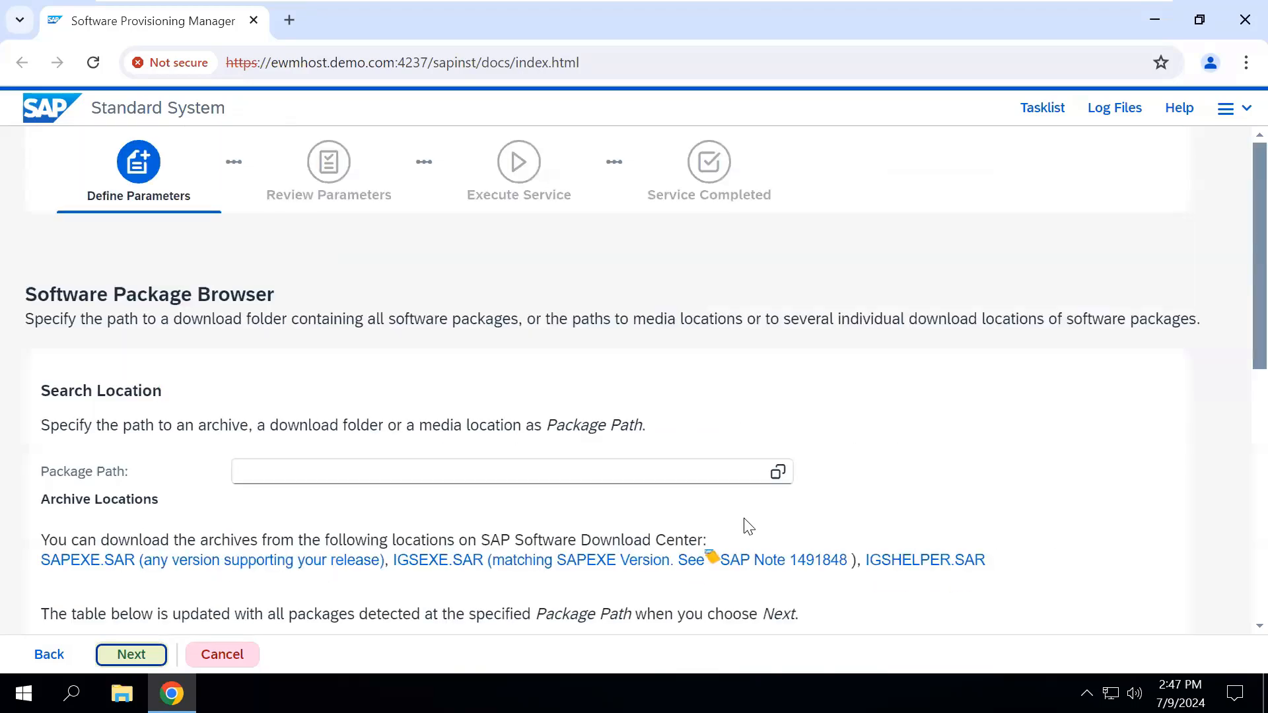
{"action": "left_click", "coordinate": [156, 656]}
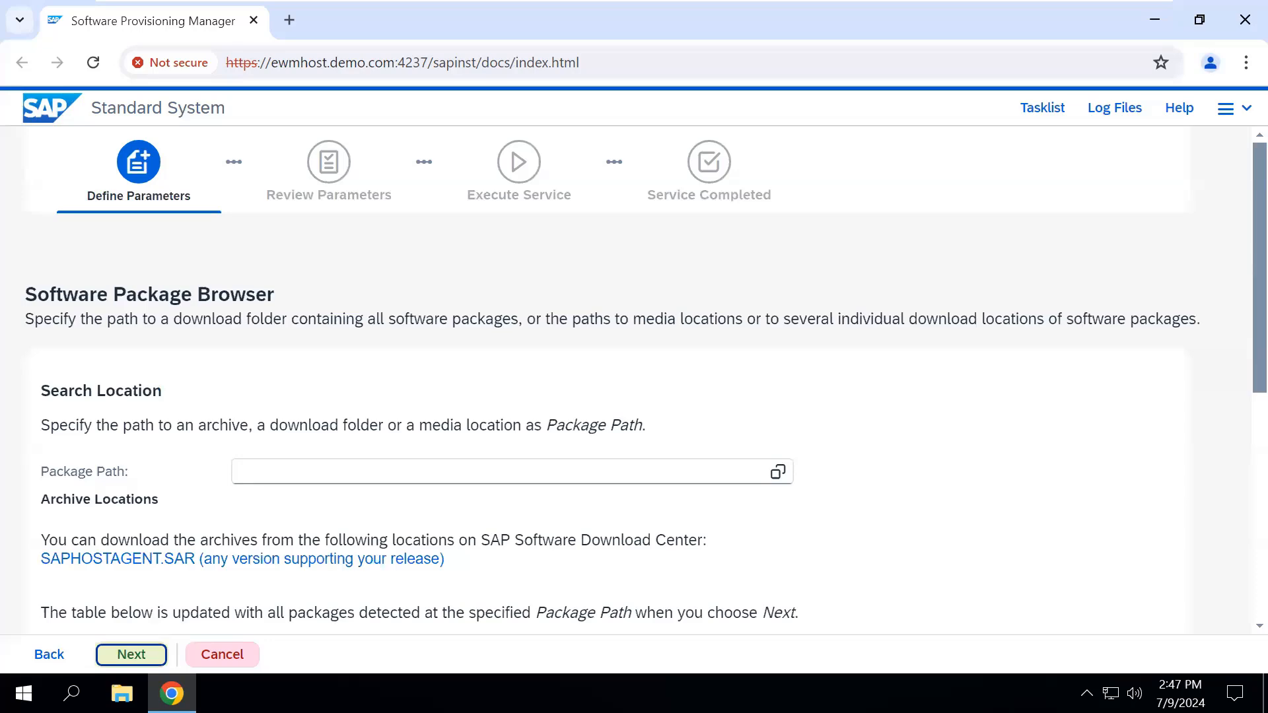
Check the detected SAPHOSTAGENT.SAR package, and accept Local Domain and the prefilled administrator password for the SAP Host Agent
{"action": "scroll", "coordinate": [905, 537], "scroll_direction": "down", "scroll_amount": 7}
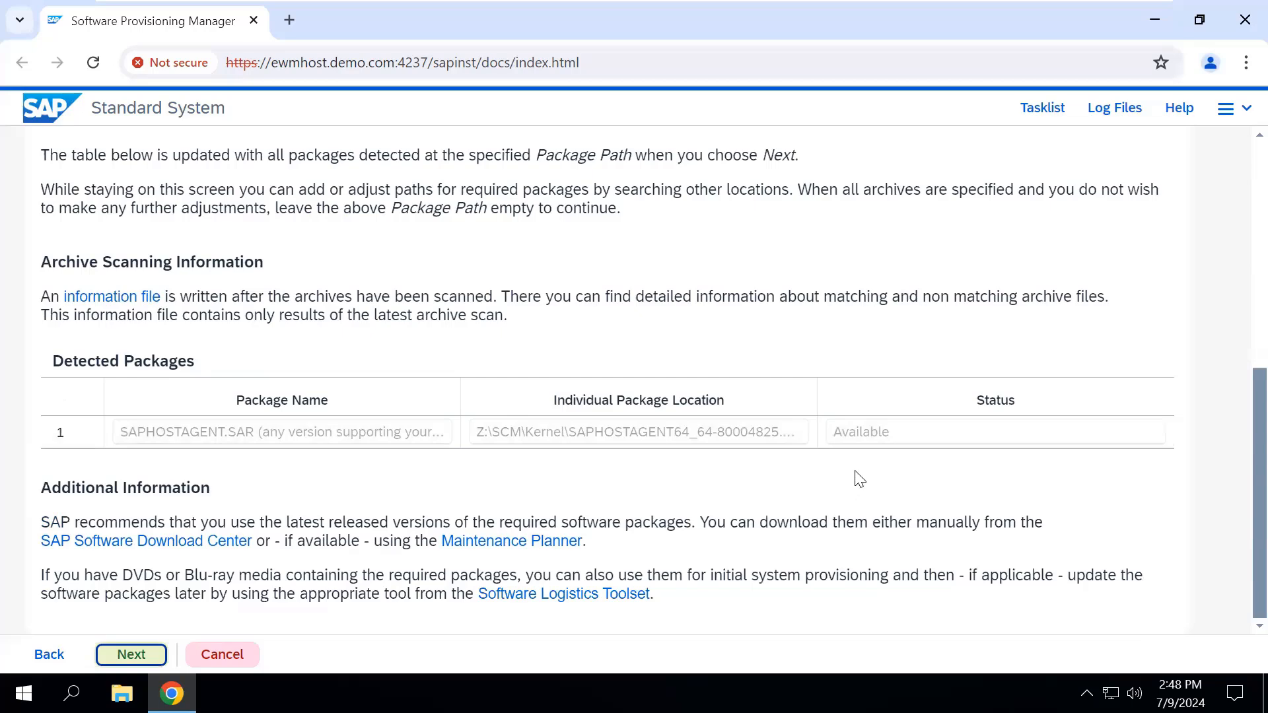
{"action": "scroll", "coordinate": [859, 478], "scroll_direction": "up", "scroll_amount": 7}
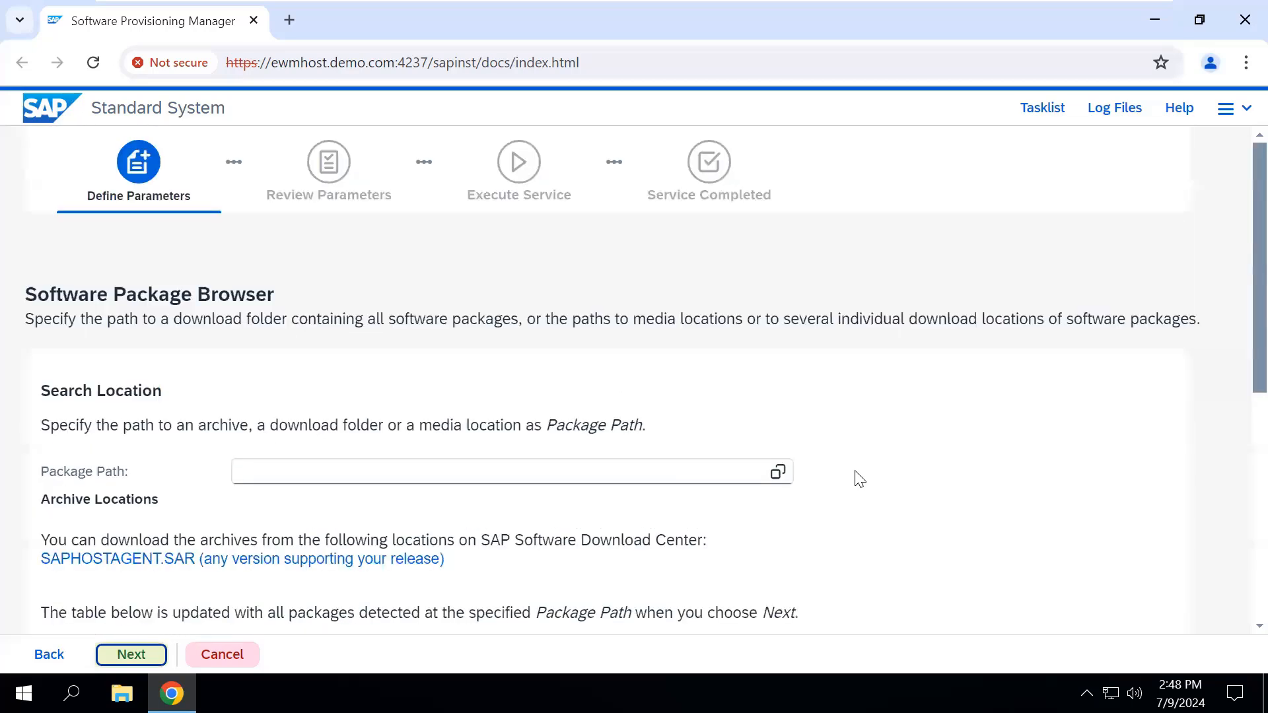
{"action": "left_click", "coordinate": [133, 655]}
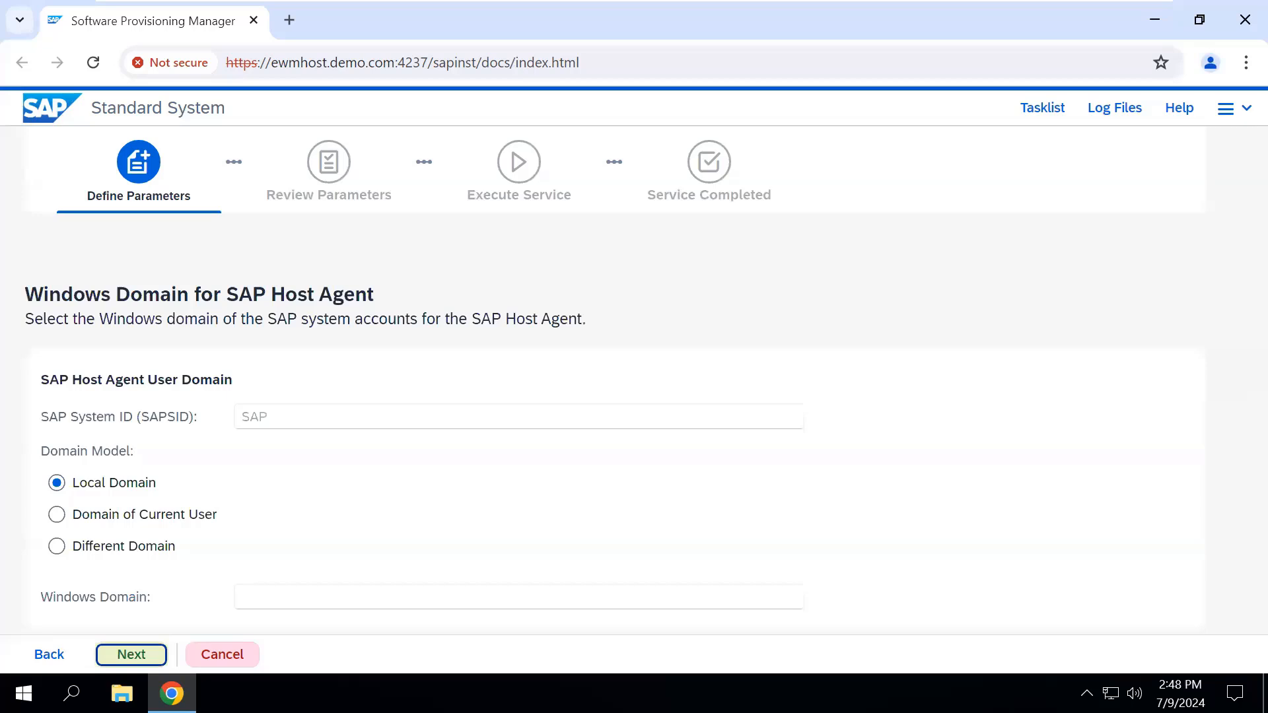
{"action": "left_click", "coordinate": [156, 655]}
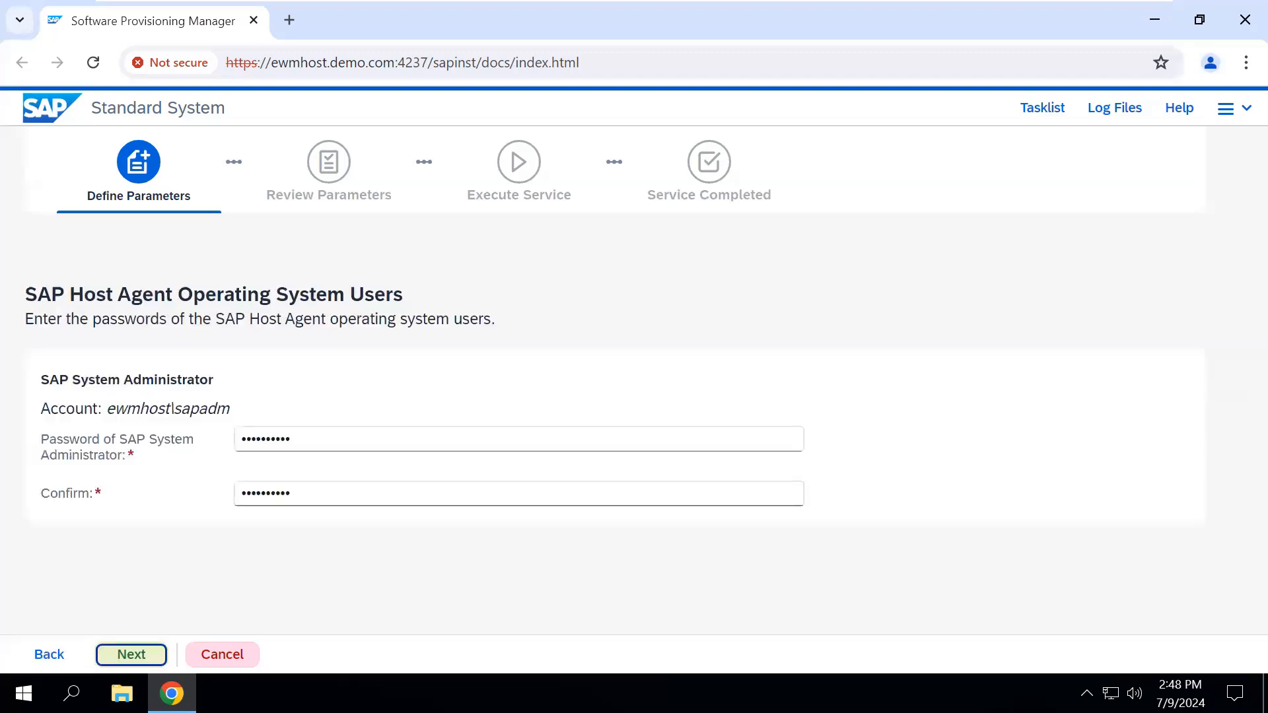
{"action": "left_click", "coordinate": [136, 655]}
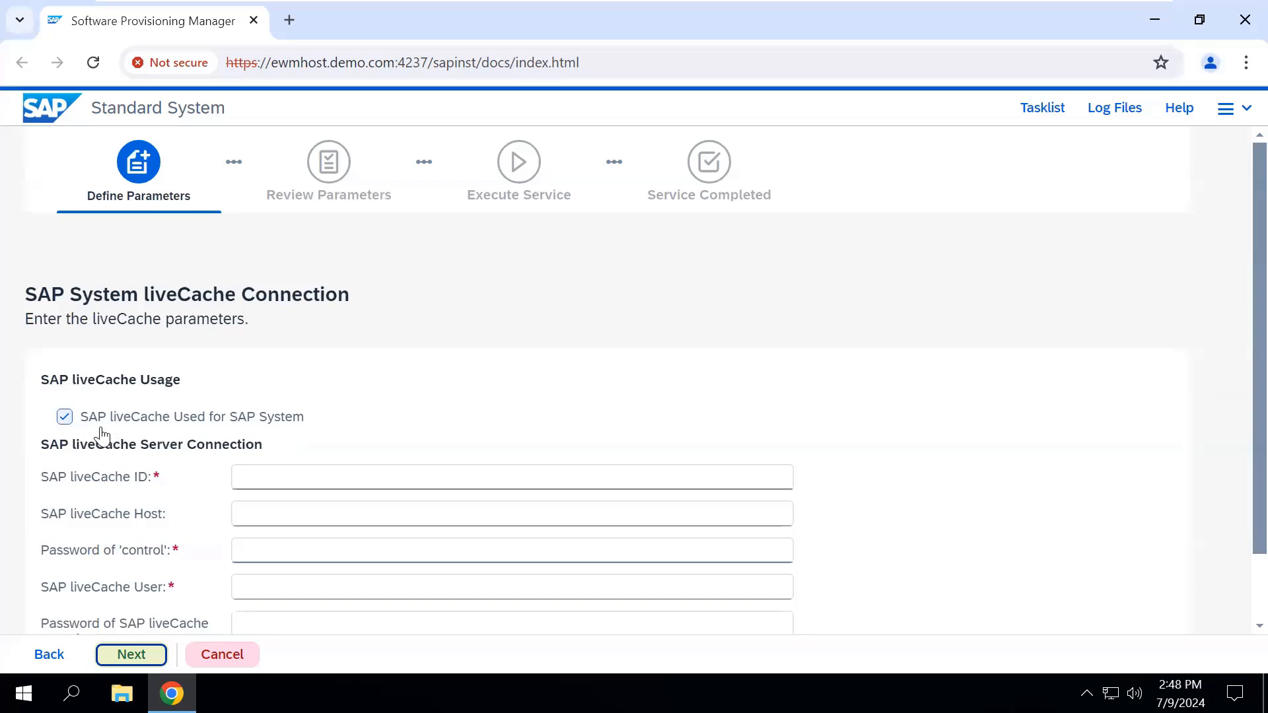
Disable the use of SAP liveCache for the SAP system and look over the liveCache connection parameters
{"action": "left_click", "coordinate": [65, 417]}
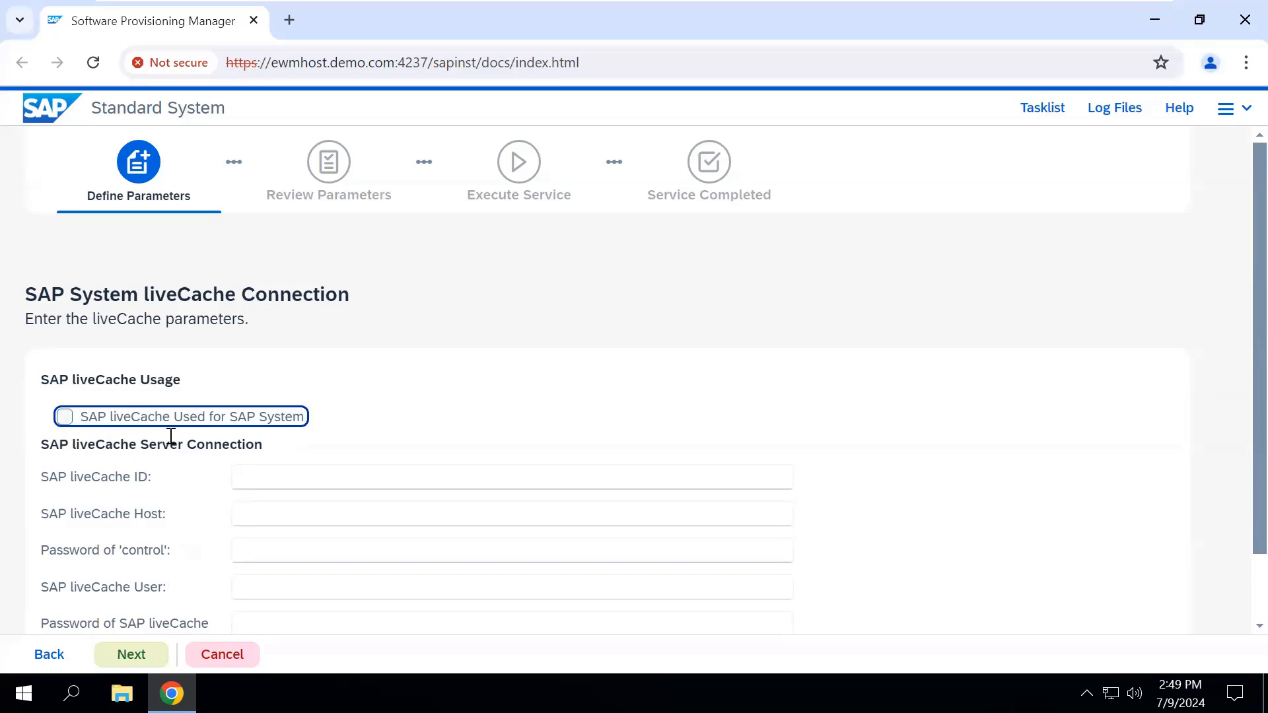
{"action": "scroll", "coordinate": [204, 451], "scroll_direction": "down", "scroll_amount": 1}
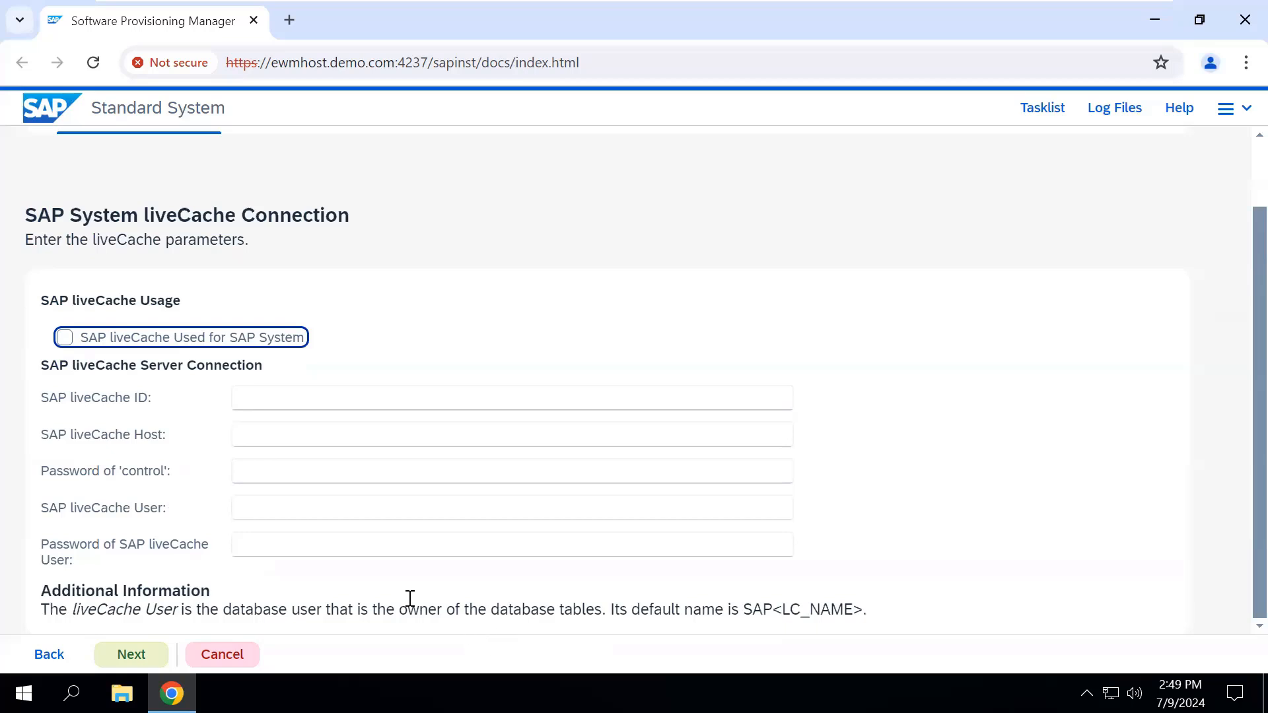
{"action": "scroll", "coordinate": [282, 522], "scroll_direction": "up", "scroll_amount": 2}
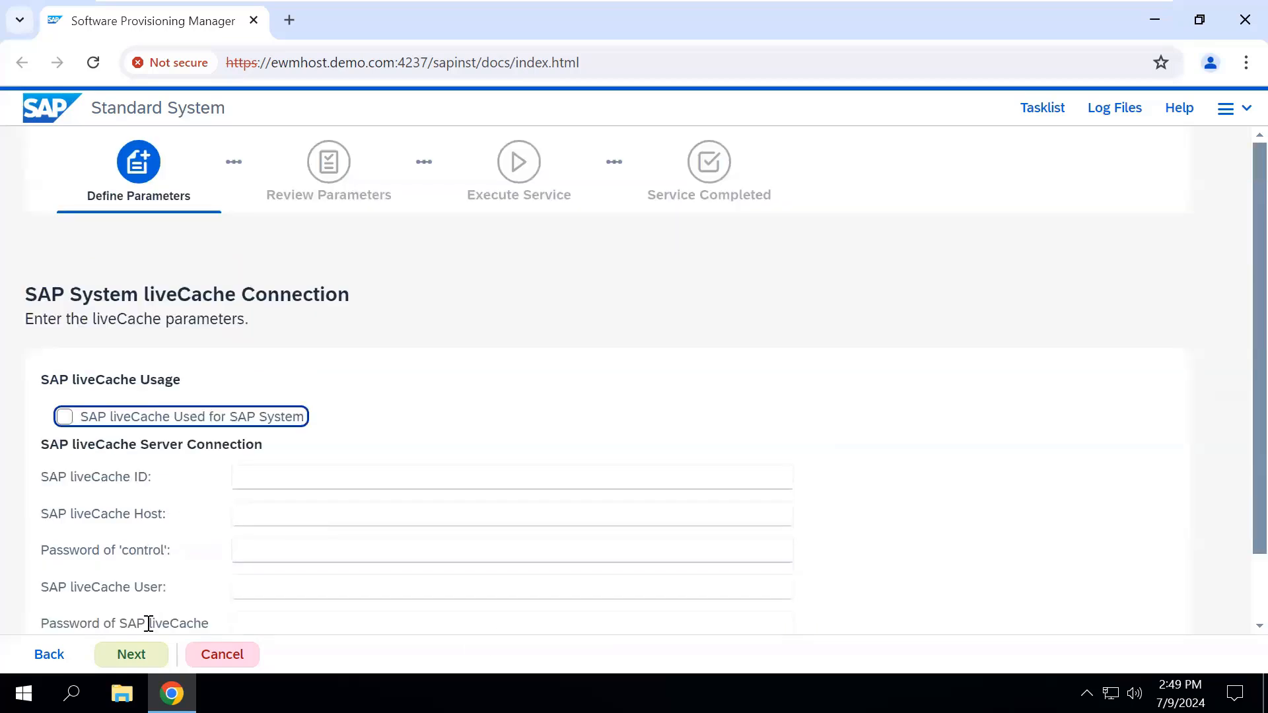
Leave the liveCache connection parameters empty, set the liveCache 7.9 package location to Z:\SCM\liveCache 7.9, and continue
{"action": "left_click", "coordinate": [136, 662]}
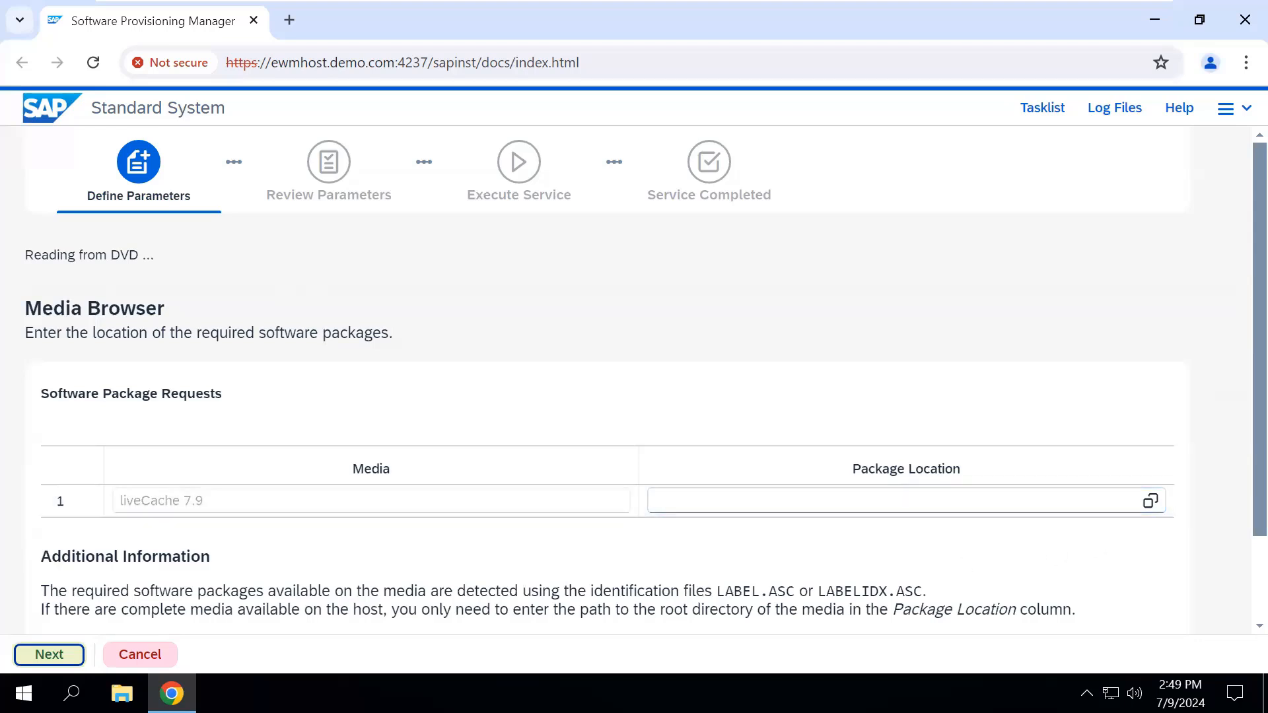
{"action": "left_click", "coordinate": [1151, 503]}
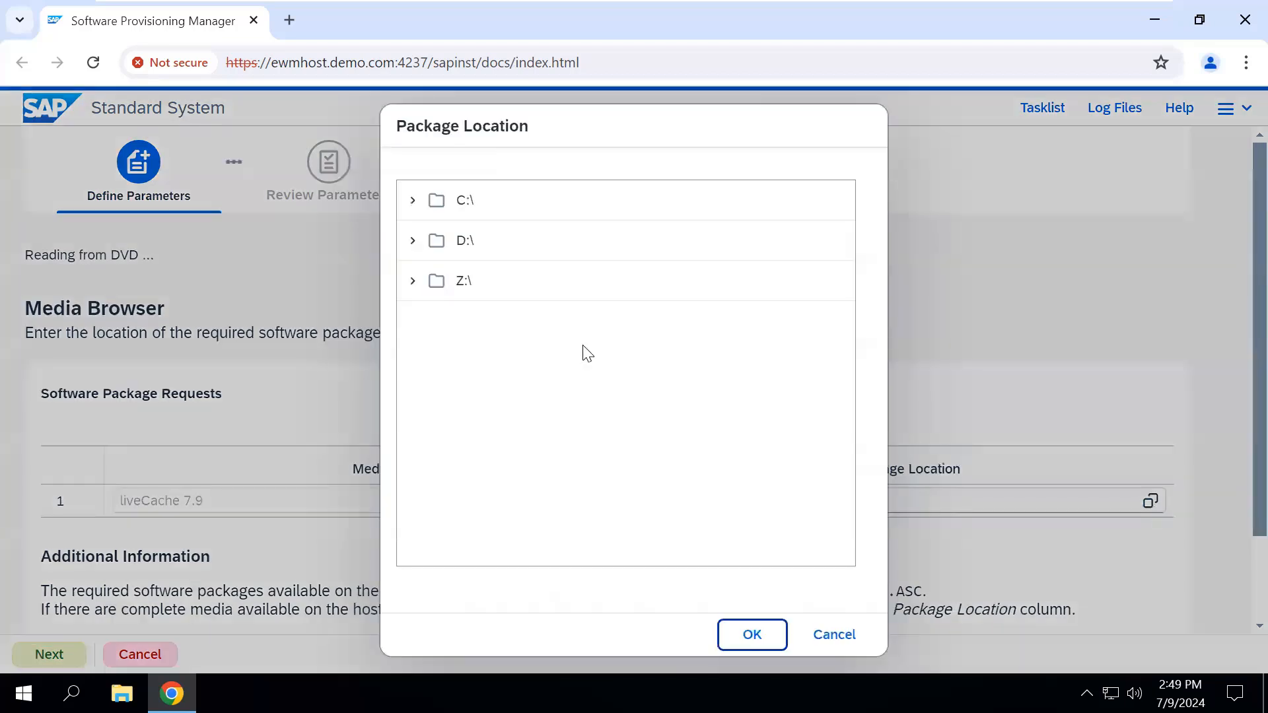
{"action": "left_click", "coordinate": [410, 286]}
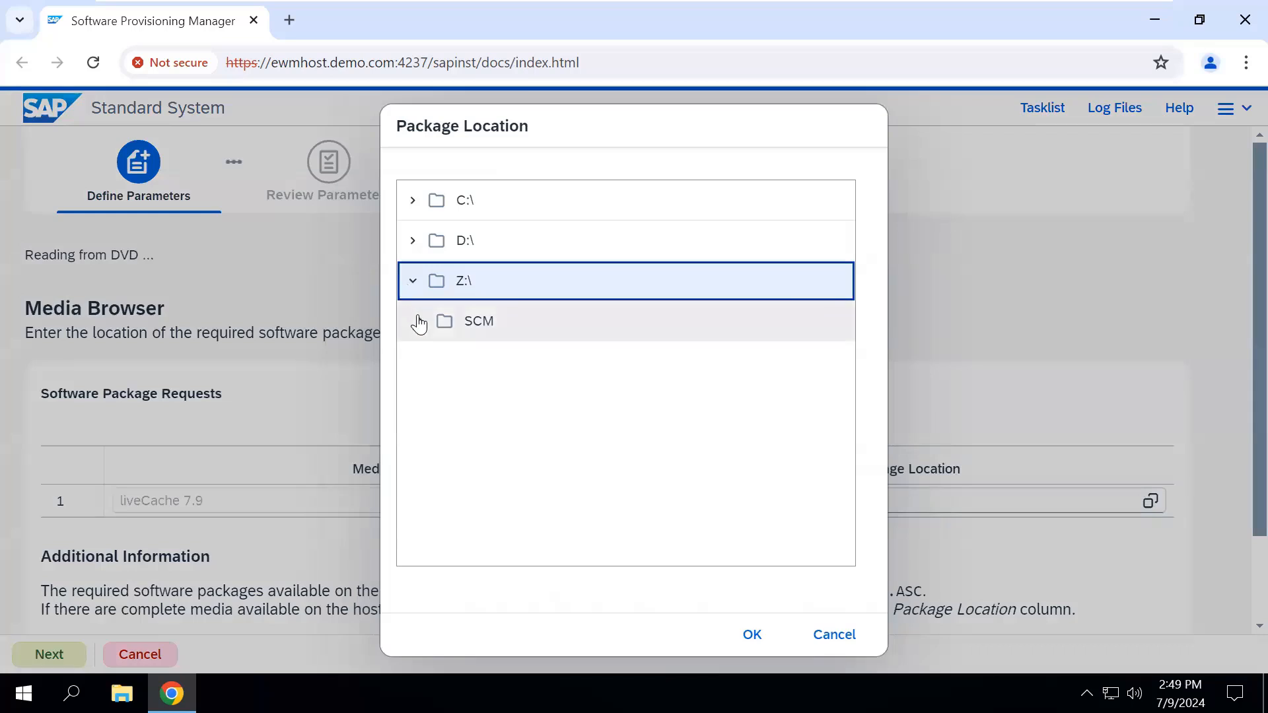
{"action": "left_click", "coordinate": [420, 322]}
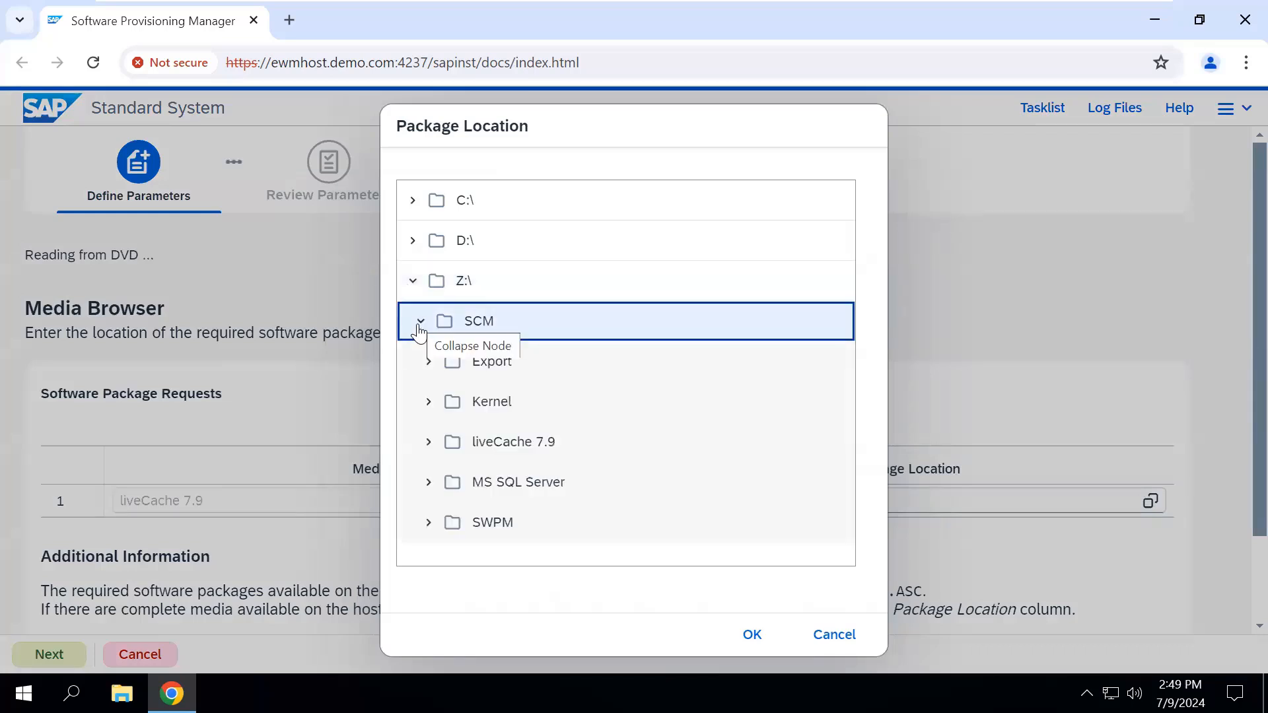
{"action": "left_click", "coordinate": [429, 442]}
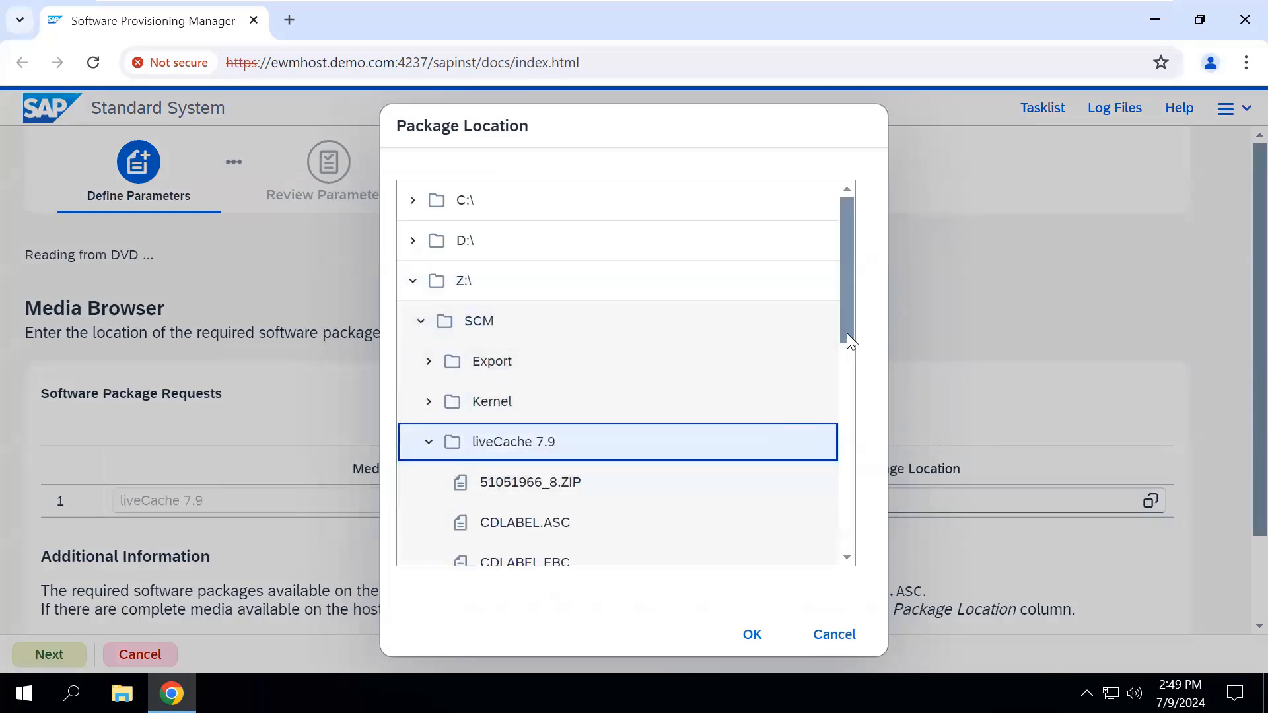
{"action": "left_click_drag", "start_coordinate": [846, 332], "coordinate": [847, 346]}
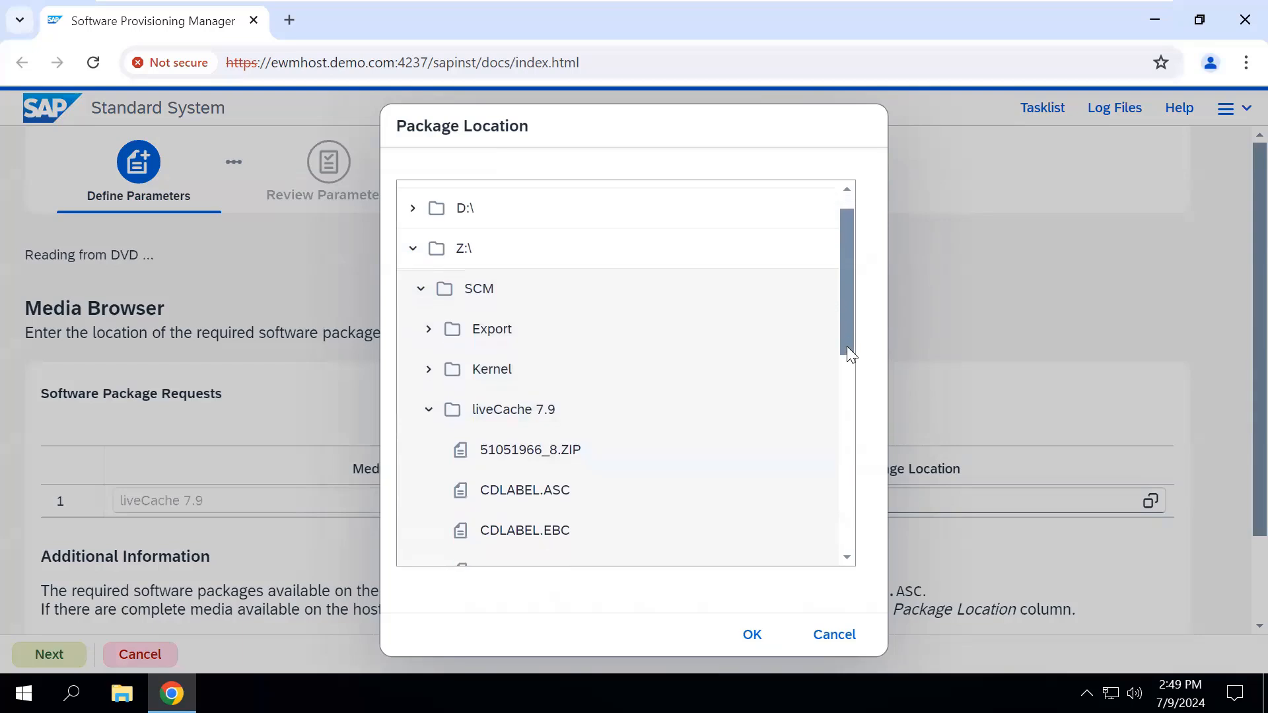
{"action": "left_click", "coordinate": [506, 415]}
{"action": "left_click", "coordinate": [752, 634]}
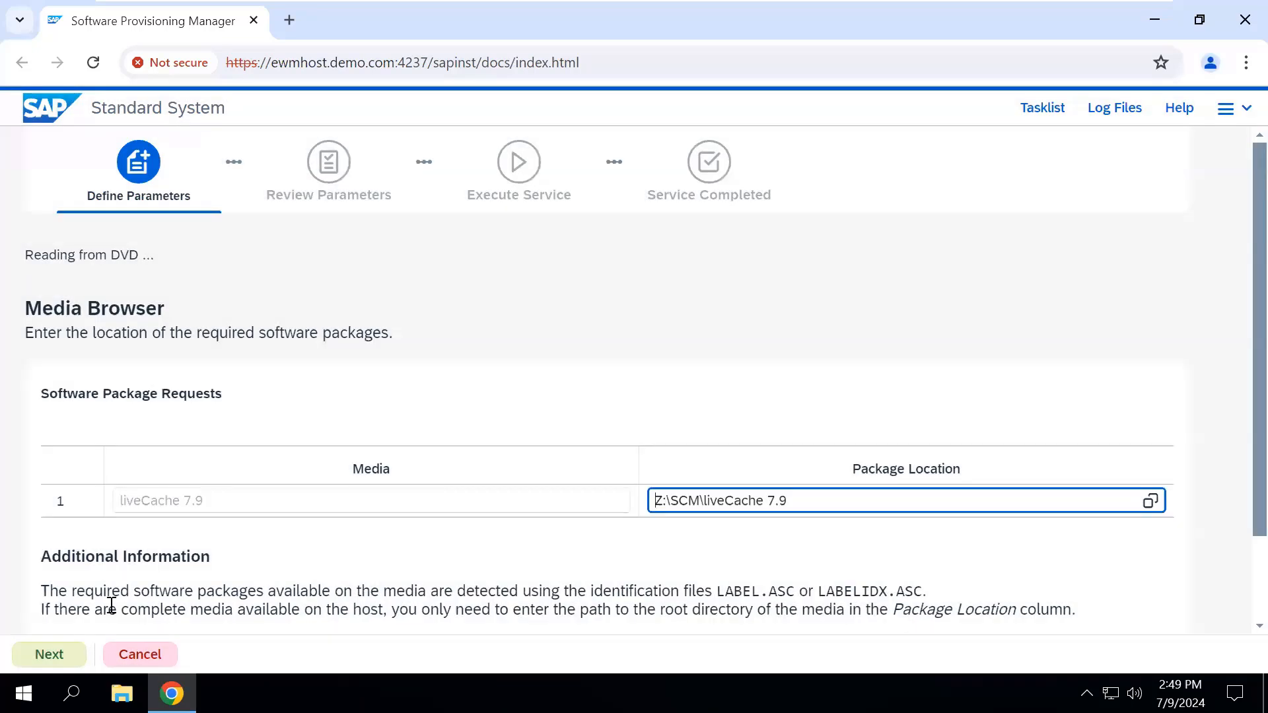
{"action": "left_click", "coordinate": [40, 653]}
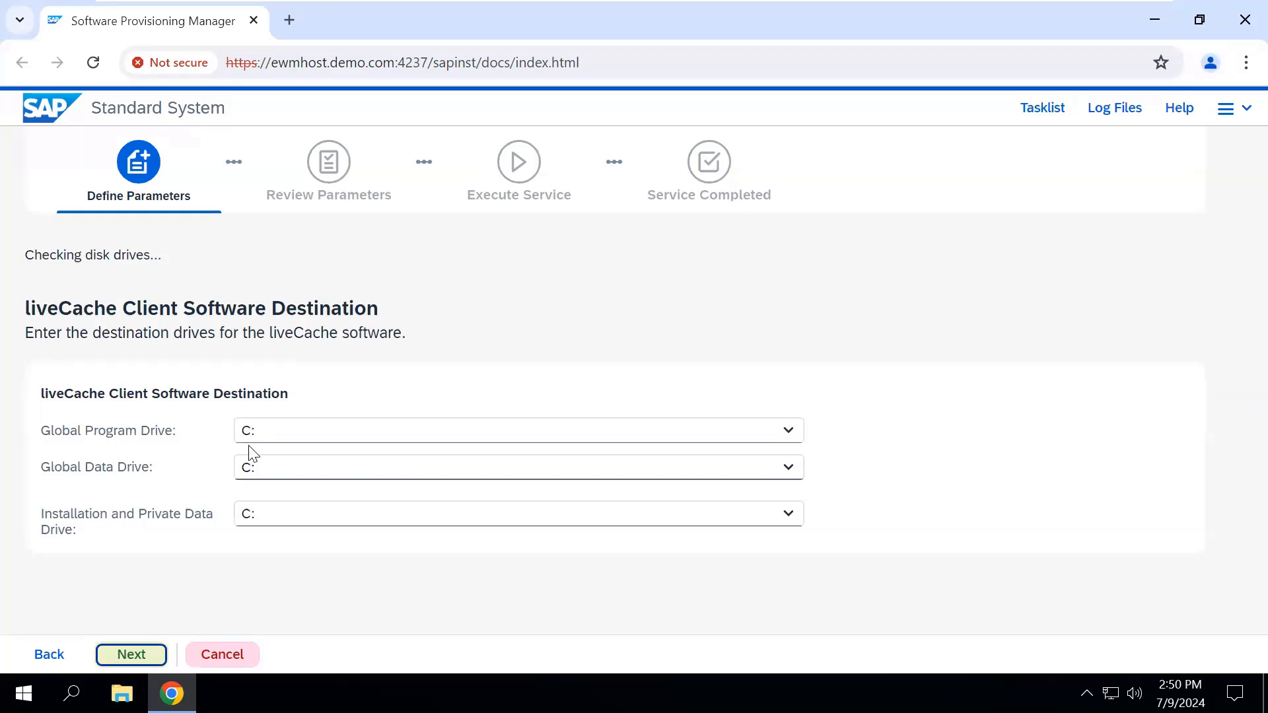
Set the liveCache client's global program, global data, and installation and private data drives to D: and continue
{"action": "left_click", "coordinate": [786, 436]}
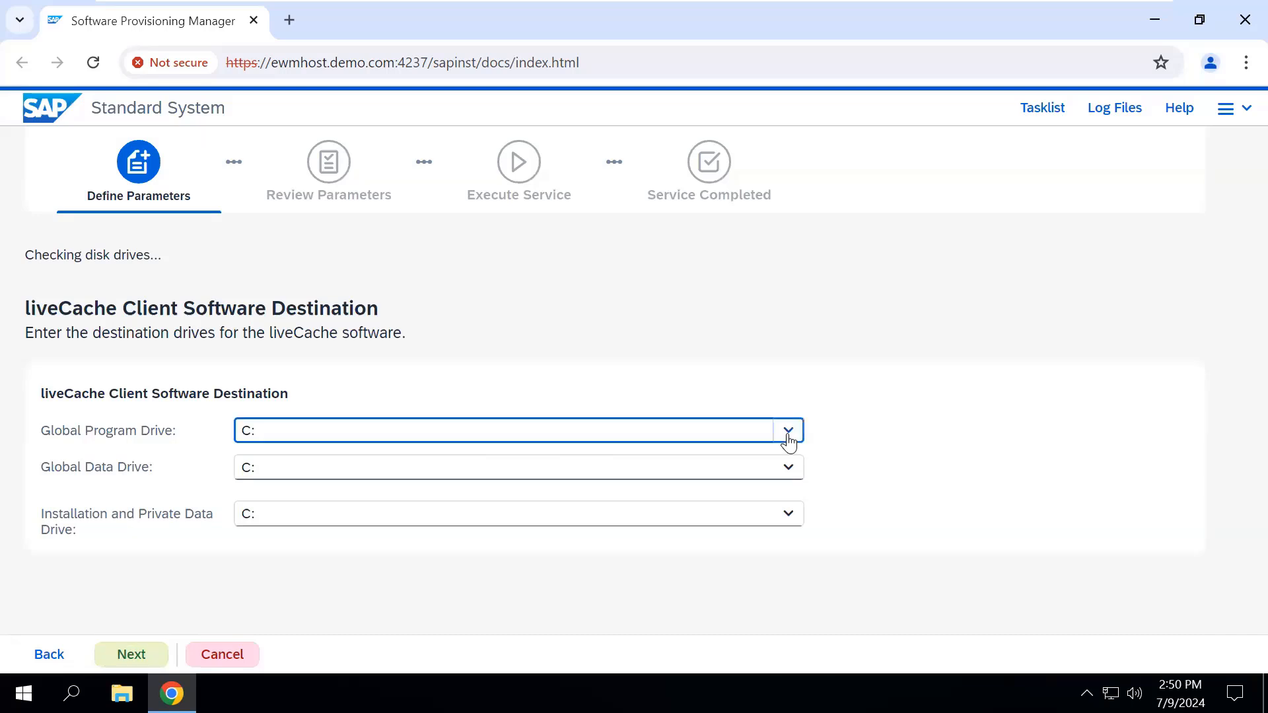
{"action": "left_click", "coordinate": [312, 497]}
{"action": "left_click", "coordinate": [790, 469]}
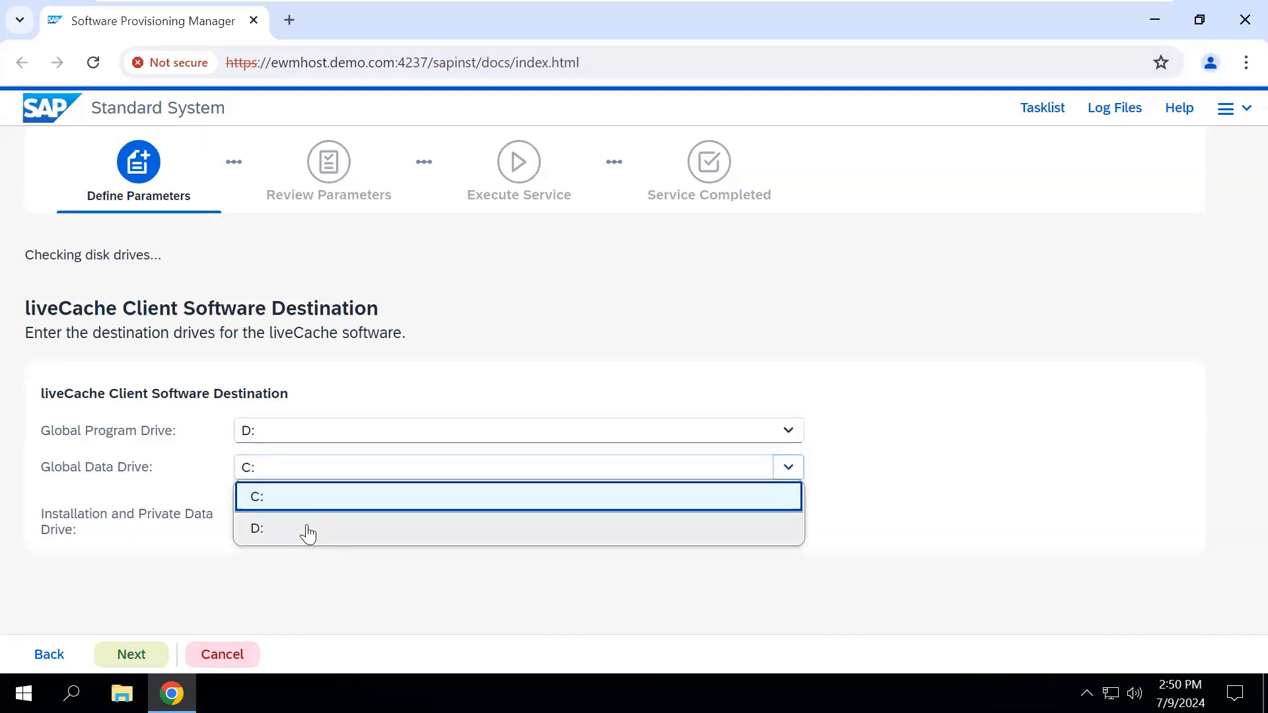
{"action": "left_click", "coordinate": [306, 532]}
{"action": "left_click", "coordinate": [788, 514]}
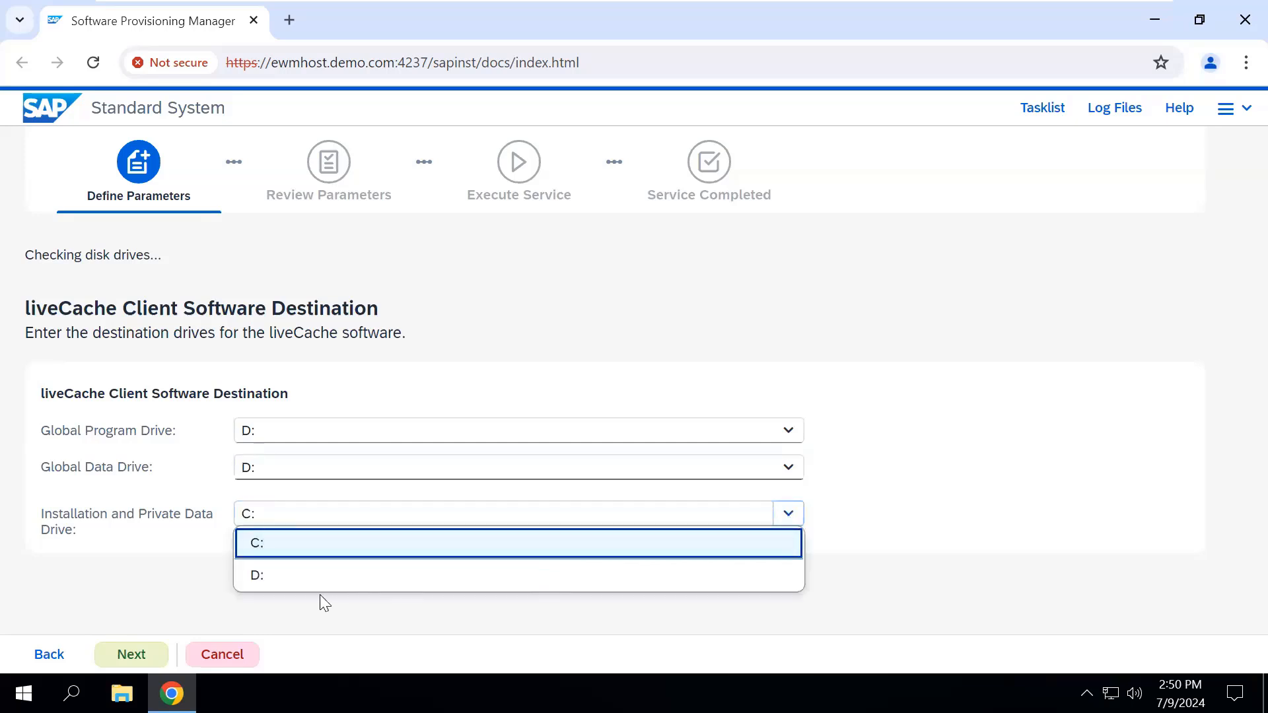
{"action": "left_click", "coordinate": [305, 576]}
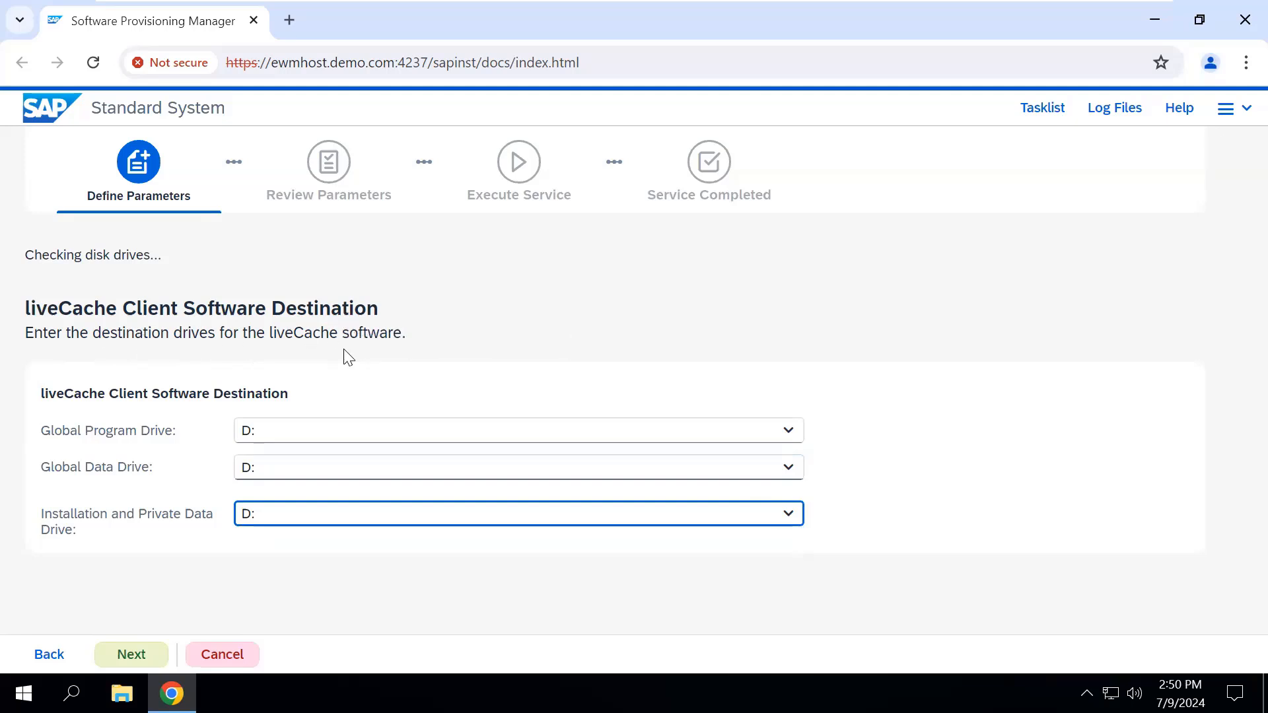
{"action": "left_click", "coordinate": [149, 662]}
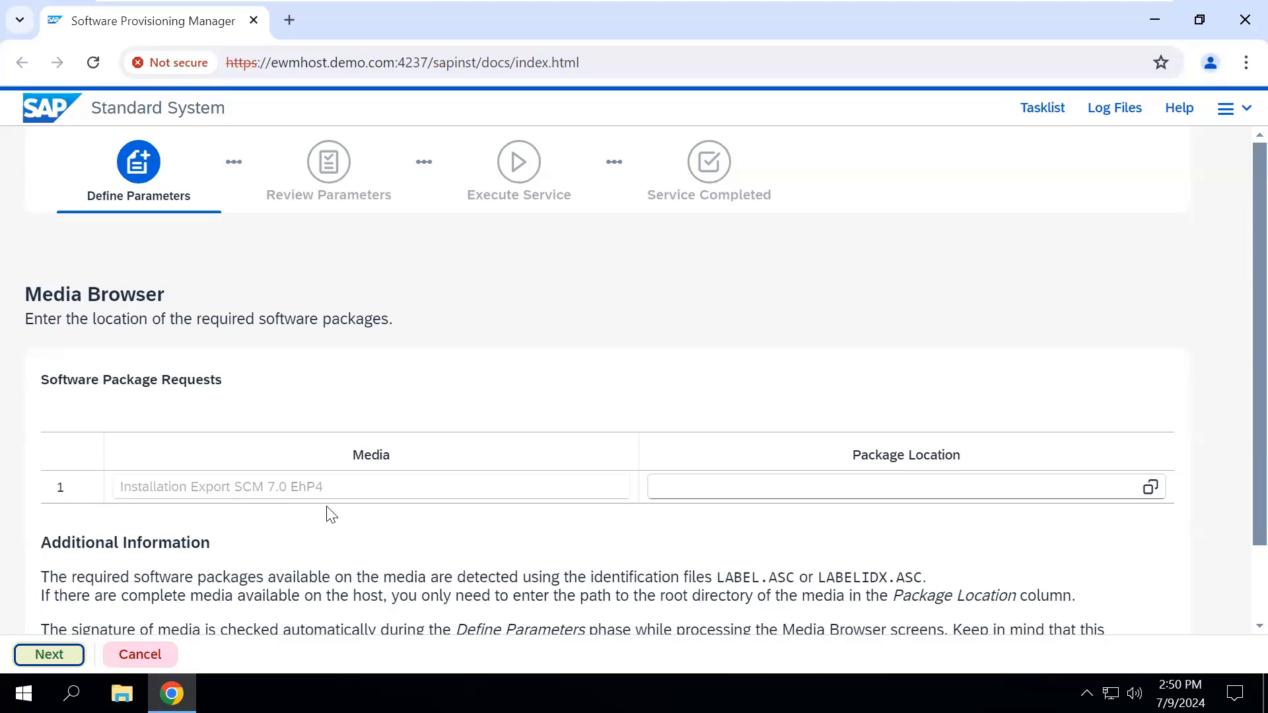
Set the package location for Installation Export SCM 7.0 EhP4 to Z:\SCM\Export and continue
{"action": "left_click", "coordinate": [1150, 487]}
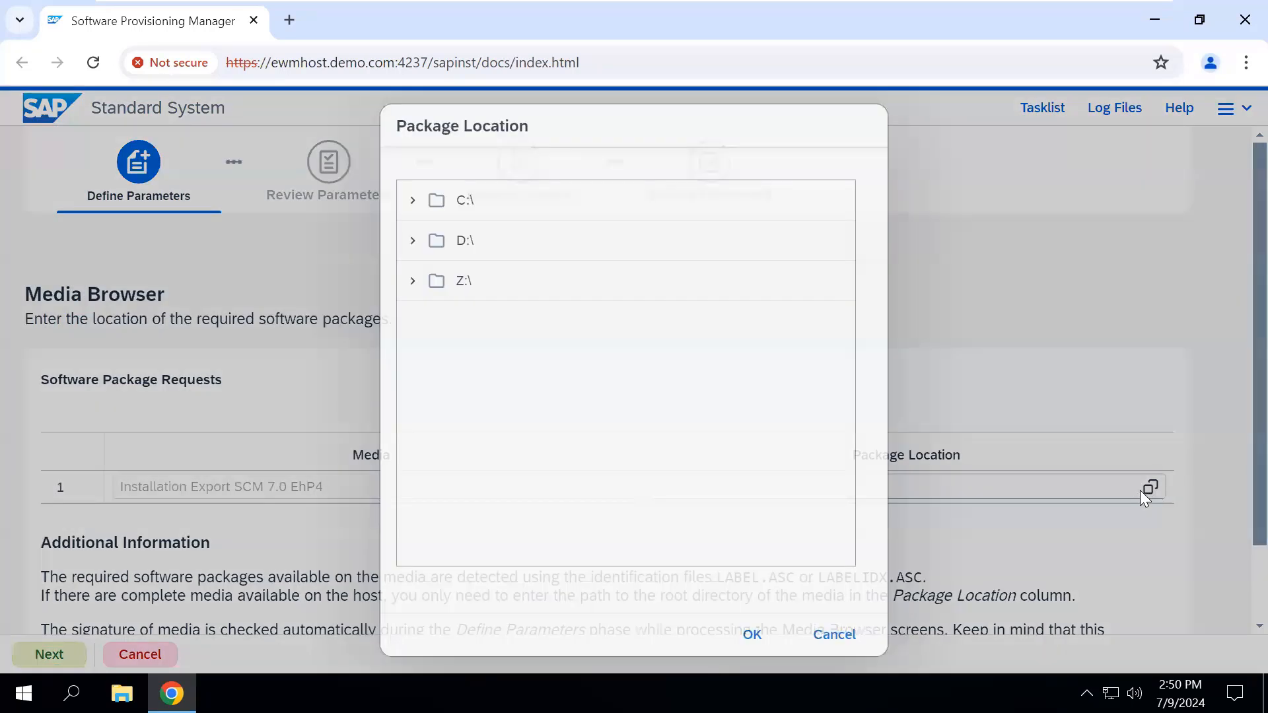
{"action": "left_click", "coordinate": [417, 289]}
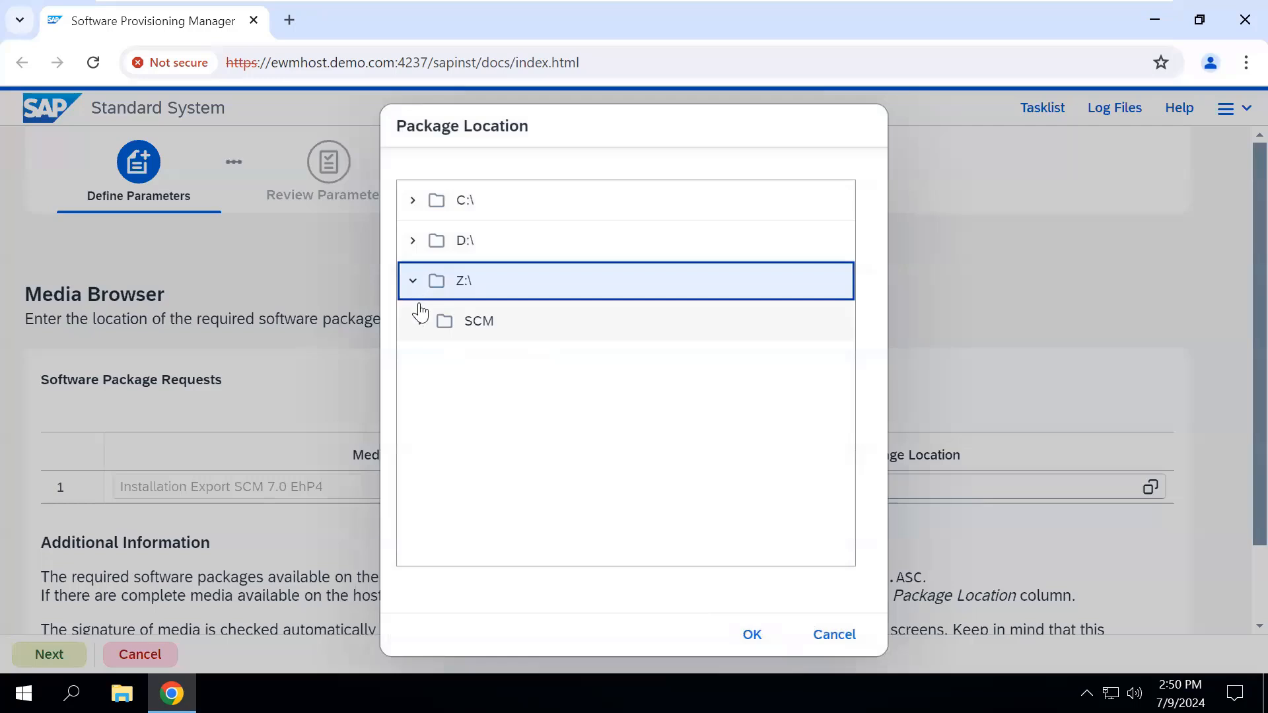
{"action": "left_click", "coordinate": [418, 320]}
{"action": "left_click", "coordinate": [428, 364]}
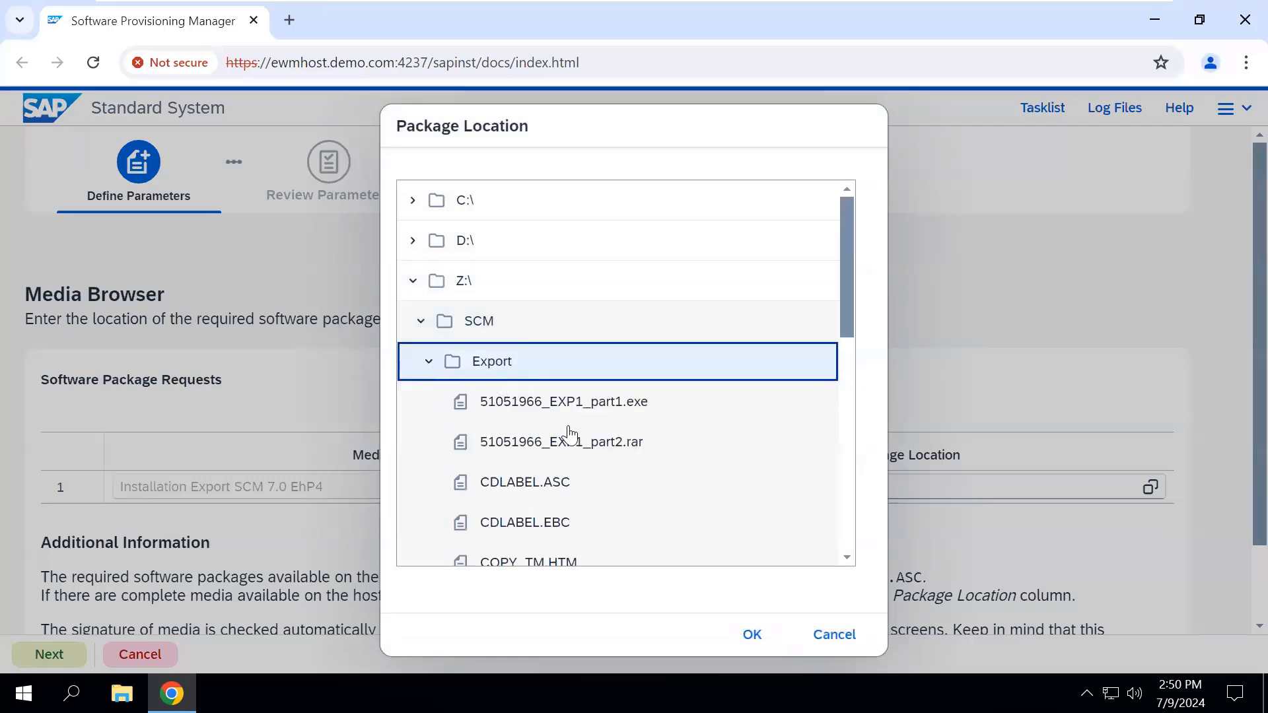
{"action": "left_click", "coordinate": [750, 634]}
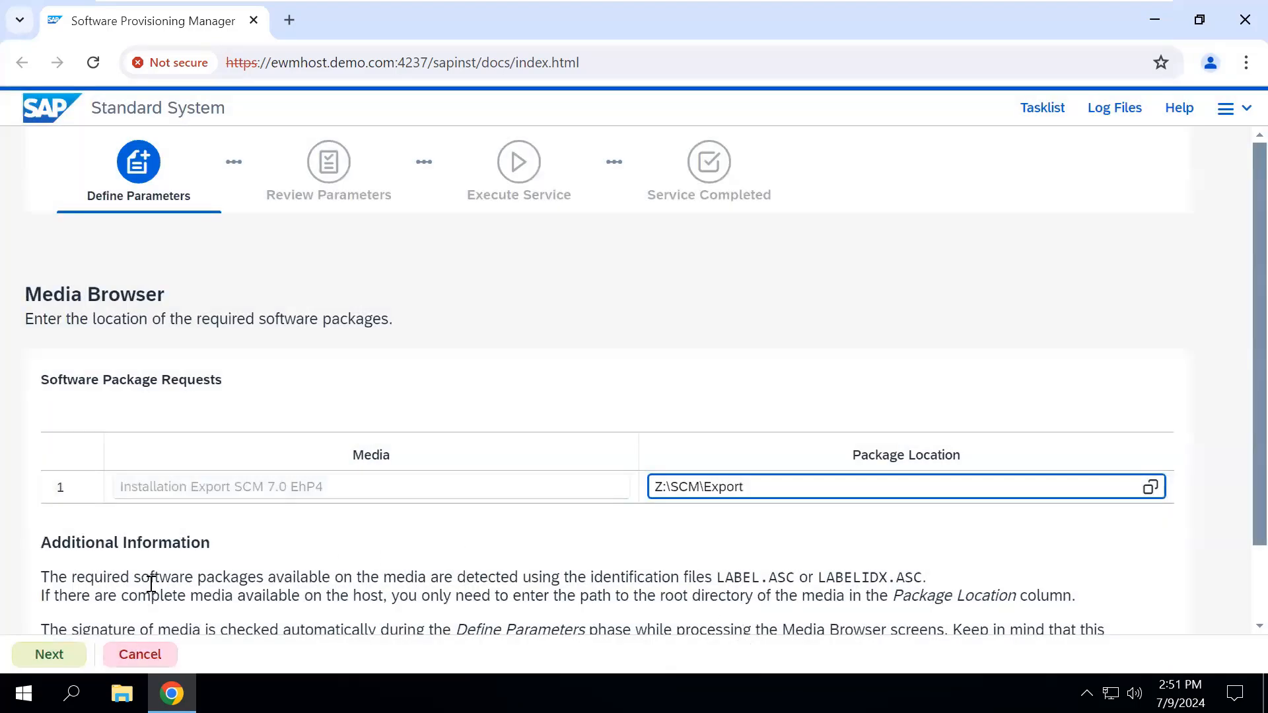
{"action": "left_click", "coordinate": [49, 654]}
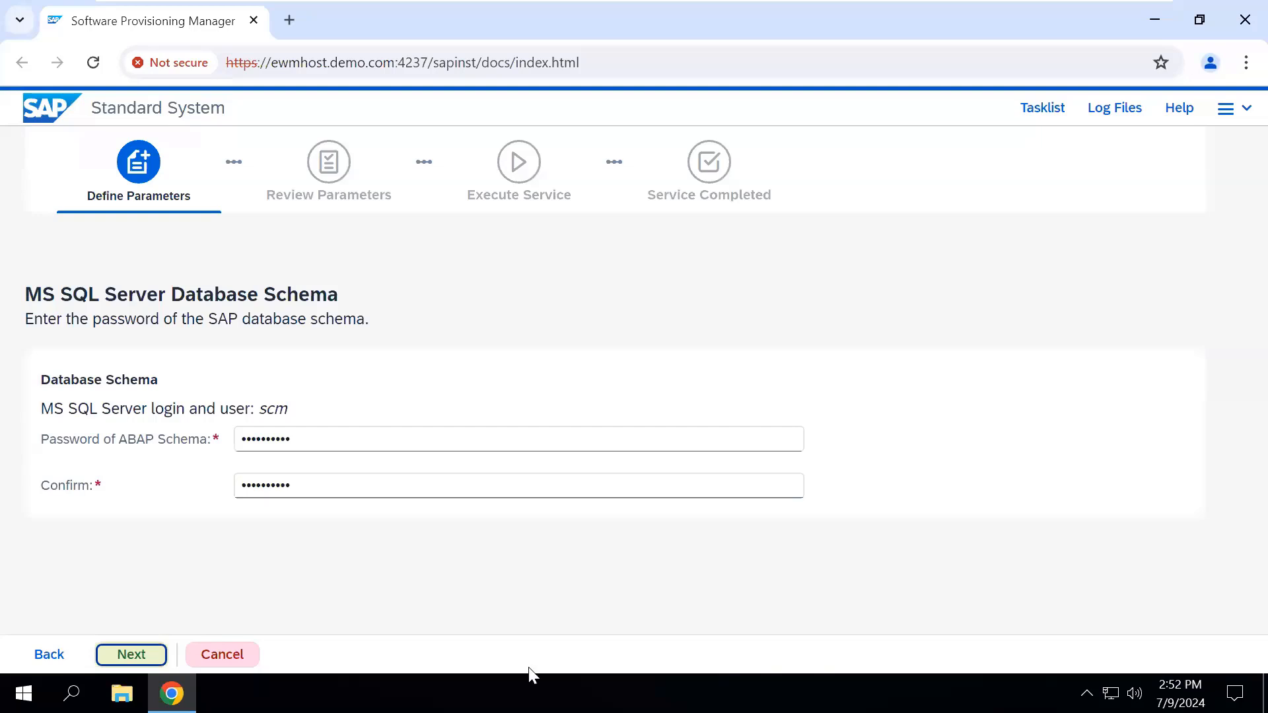
Accept the prefilled ABAP schema password and choose 4 data files for small systems as the expected system size
{"action": "left_click", "coordinate": [147, 656]}
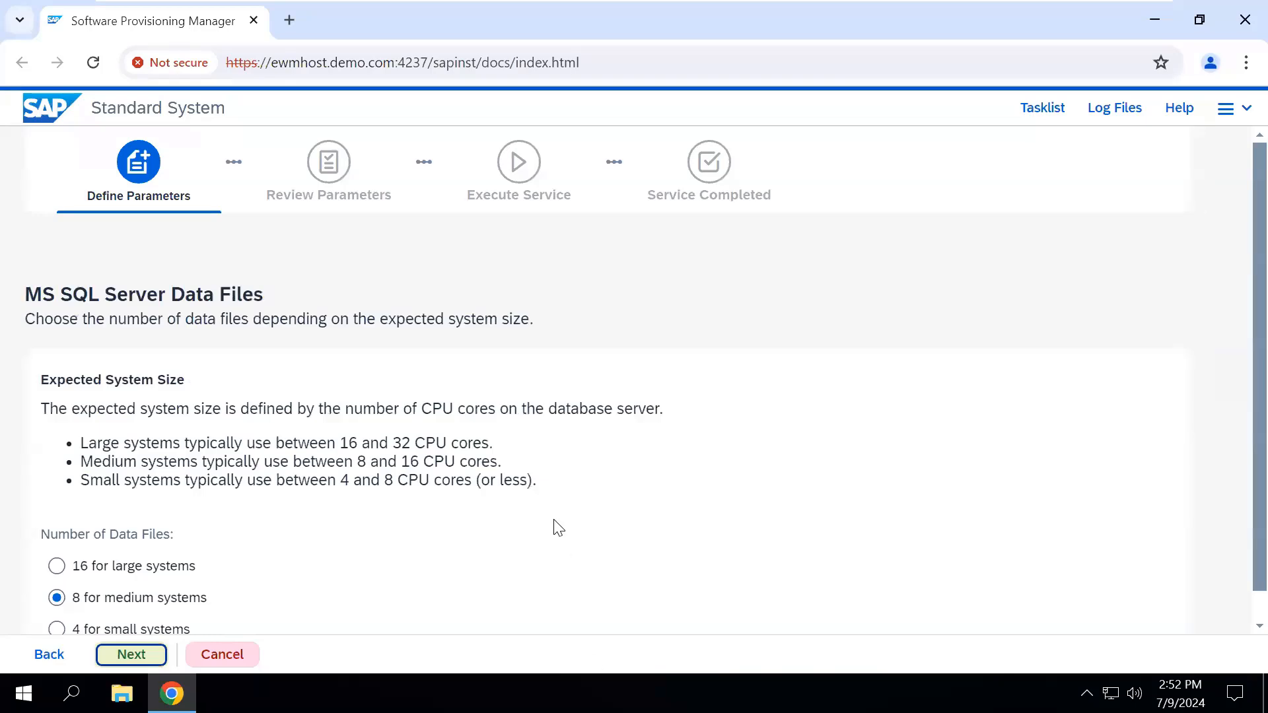
{"action": "scroll", "coordinate": [555, 522], "scroll_direction": "down", "scroll_amount": 1}
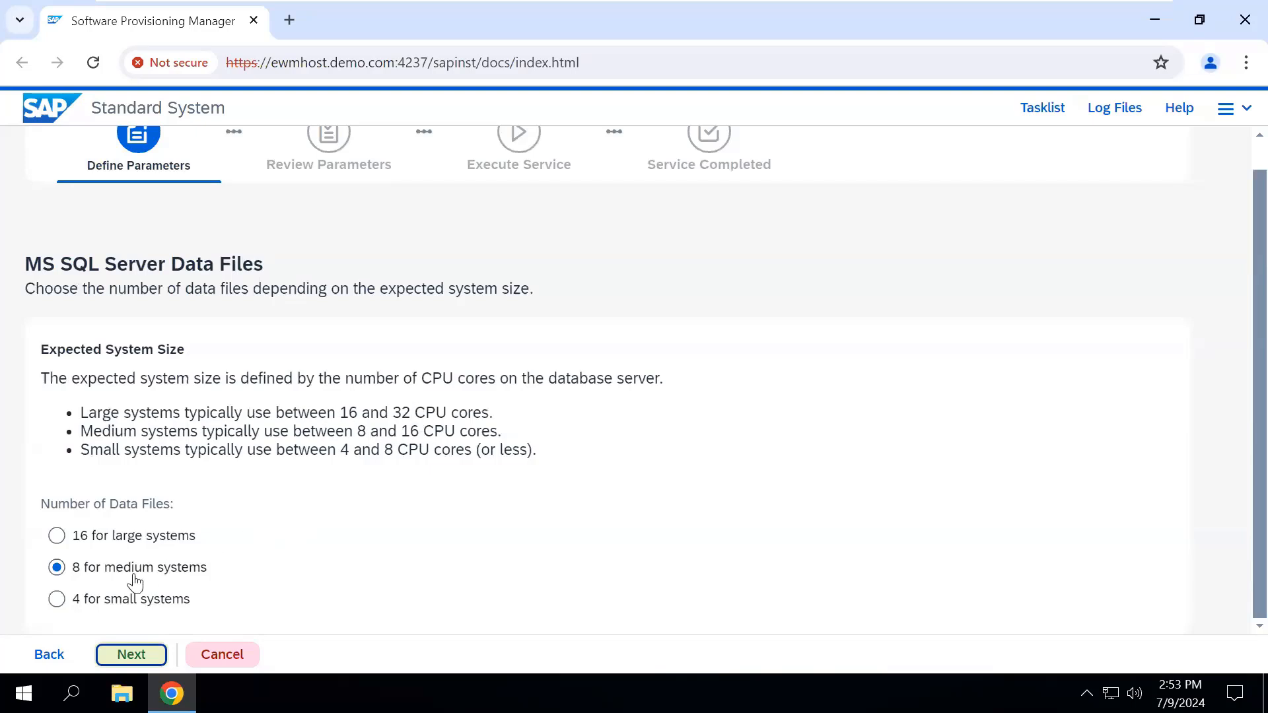
{"action": "left_click", "coordinate": [58, 601]}
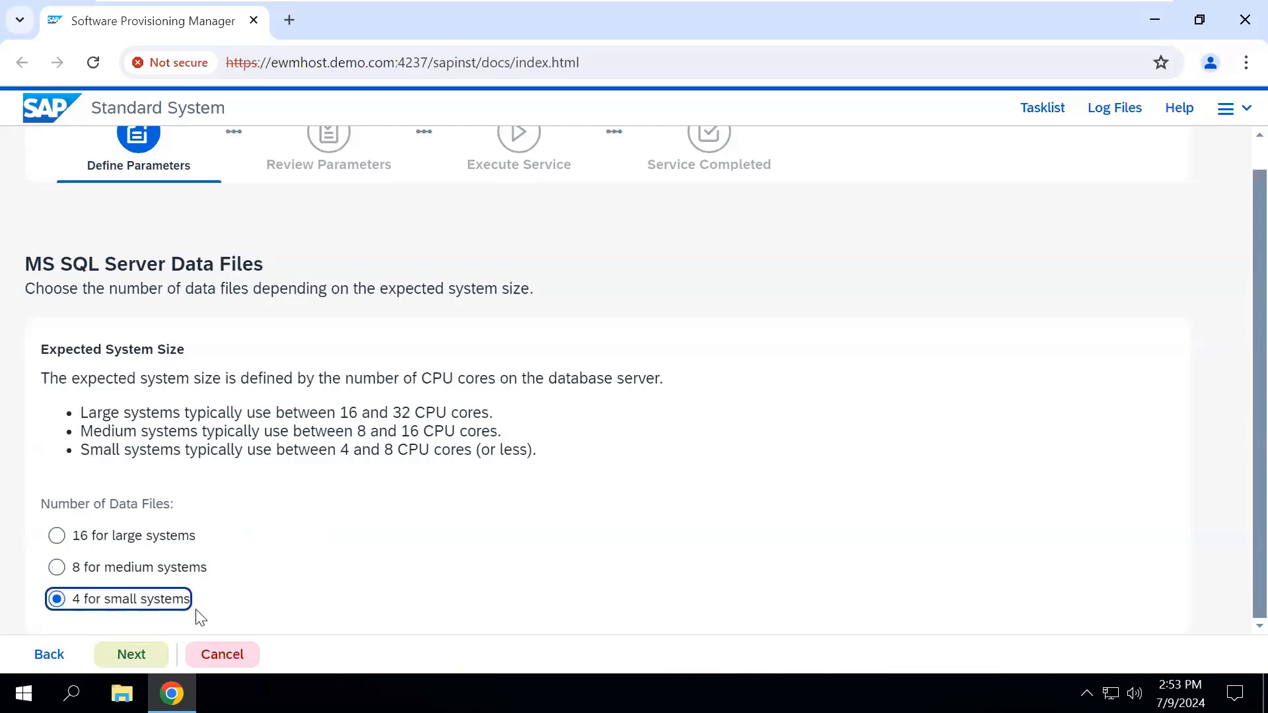
{"action": "left_click", "coordinate": [136, 660]}
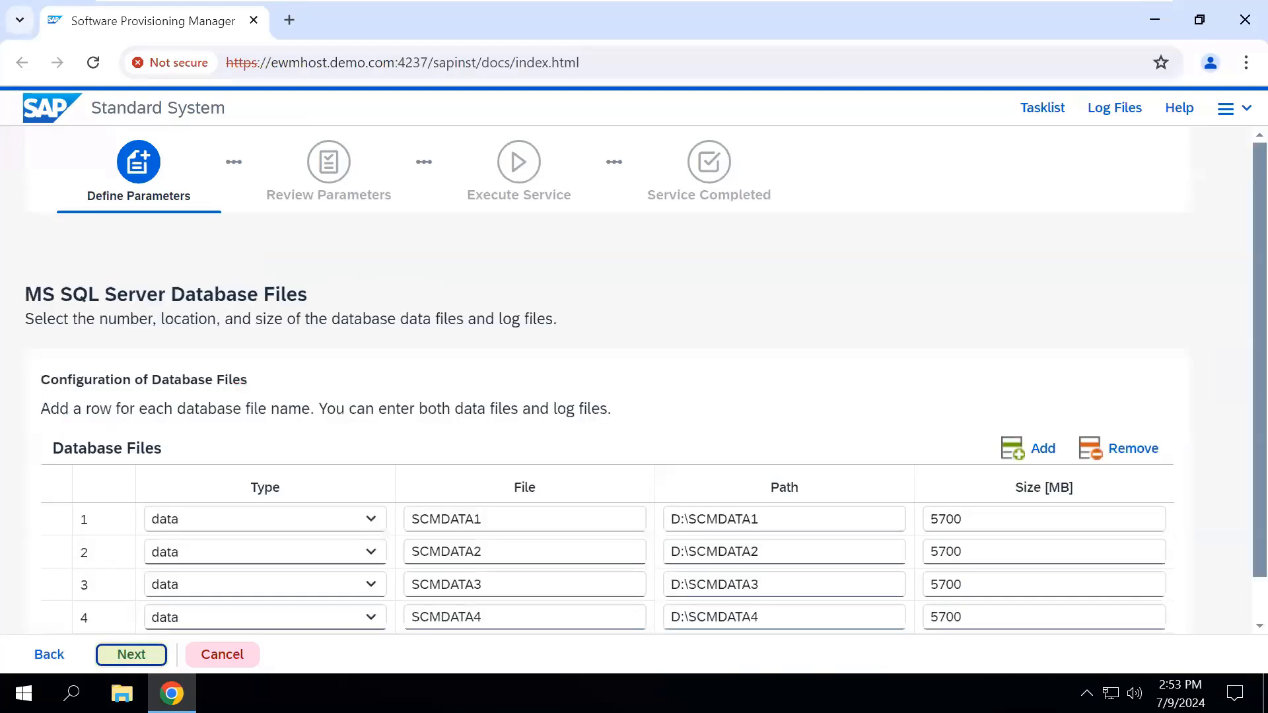
Review the proposed database file list, then check the contents of Local Disk (D:) in File Explorer and close it
{"action": "scroll", "coordinate": [732, 463], "scroll_direction": "down", "scroll_amount": 1}
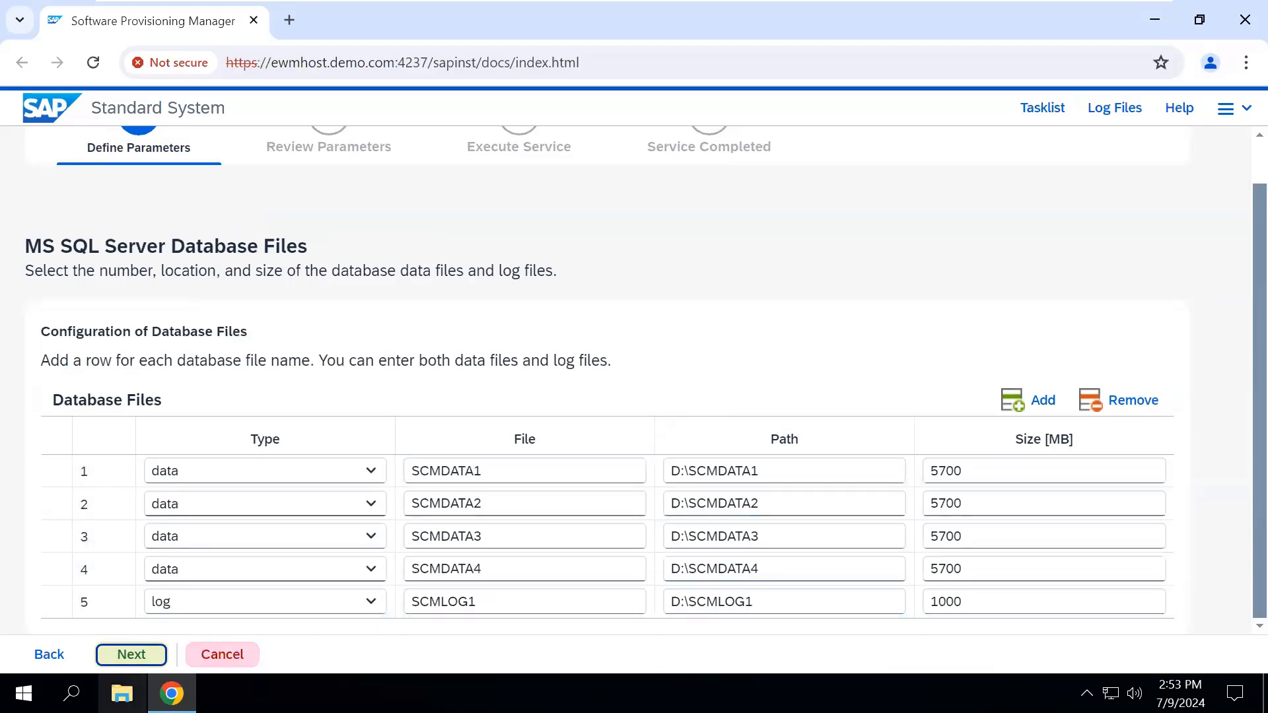
{"action": "left_click", "coordinate": [122, 694]}
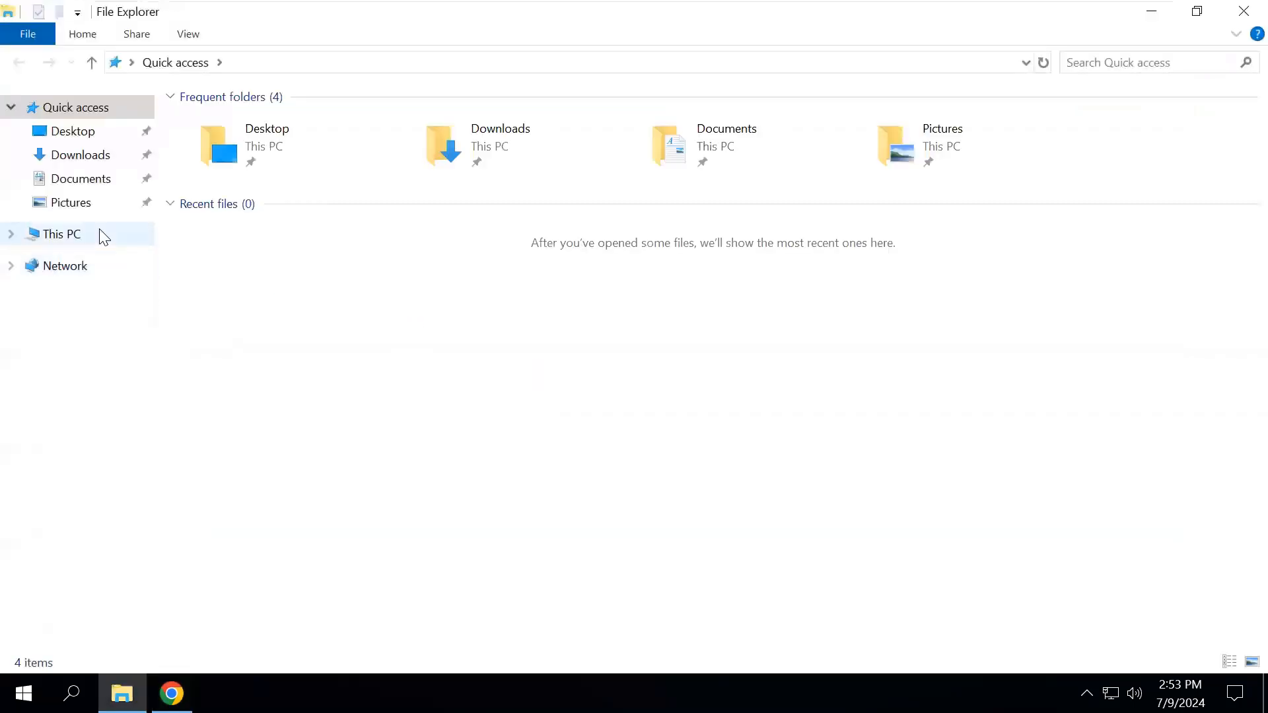
{"action": "left_click", "coordinate": [105, 236]}
{"action": "left_click", "coordinate": [507, 300]}
{"action": "double_click", "coordinate": [507, 300]}
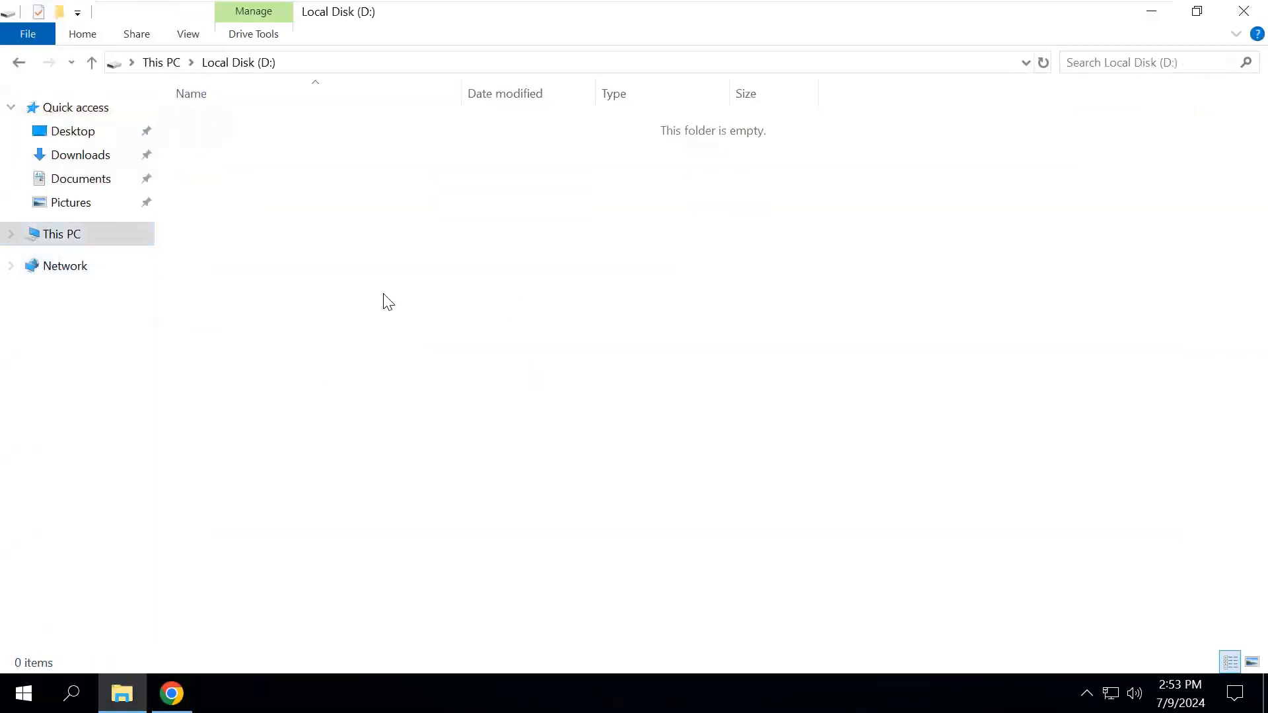
{"action": "left_click", "coordinate": [1243, 12]}
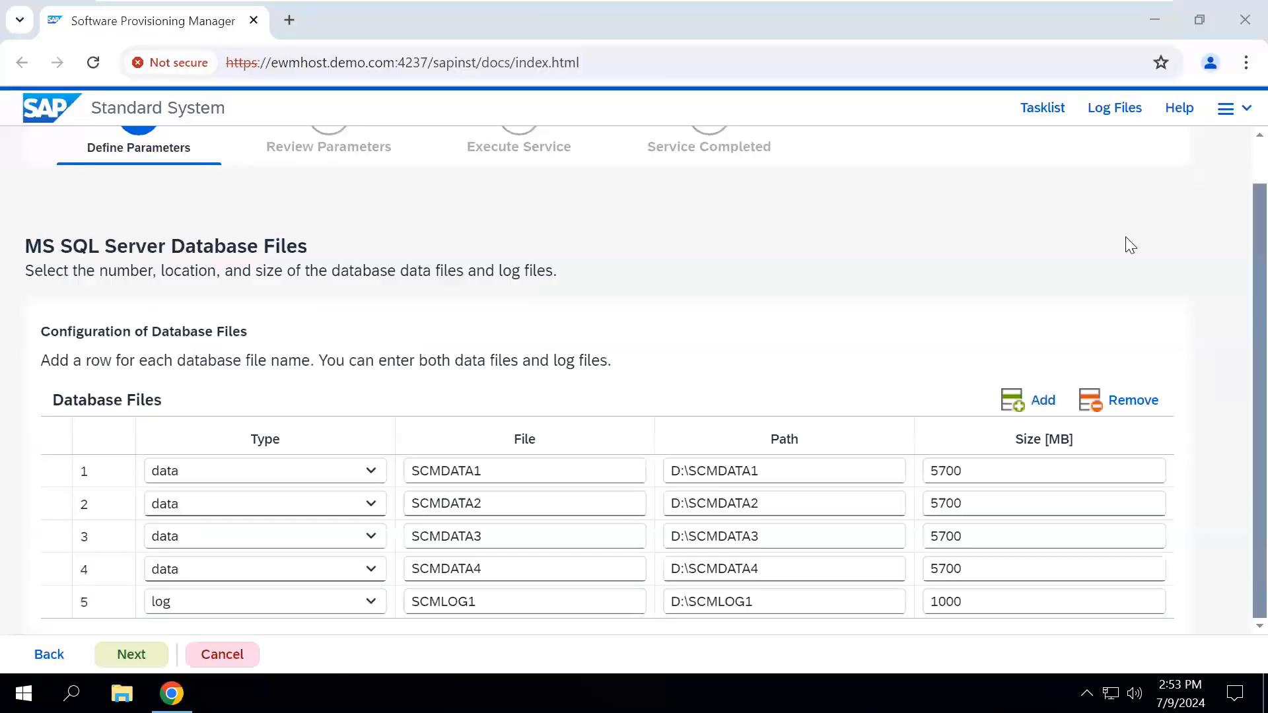
Place the four data files under D:\SCM by setting their paths to D:\SCM\SCMDATA1 through D:\SCM\SCMDATA4
{"action": "left_click", "coordinate": [692, 472]}
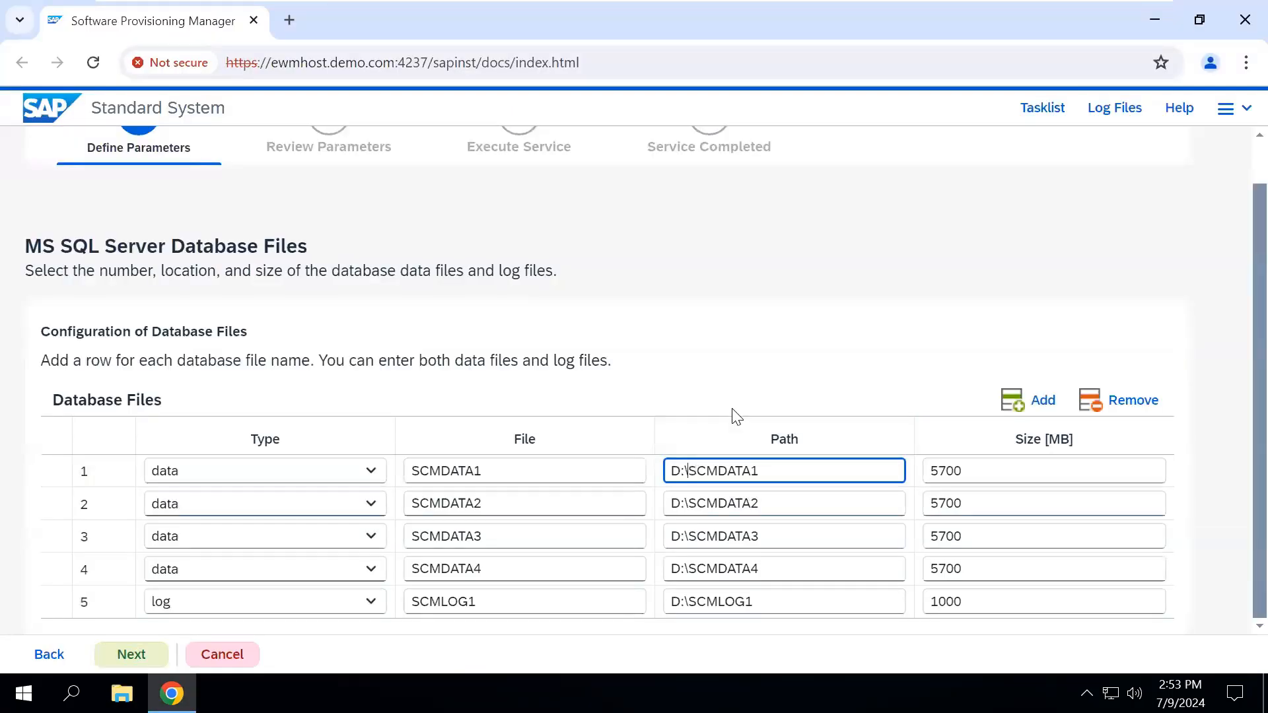
{"action": "type", "text": "SCM\\"}
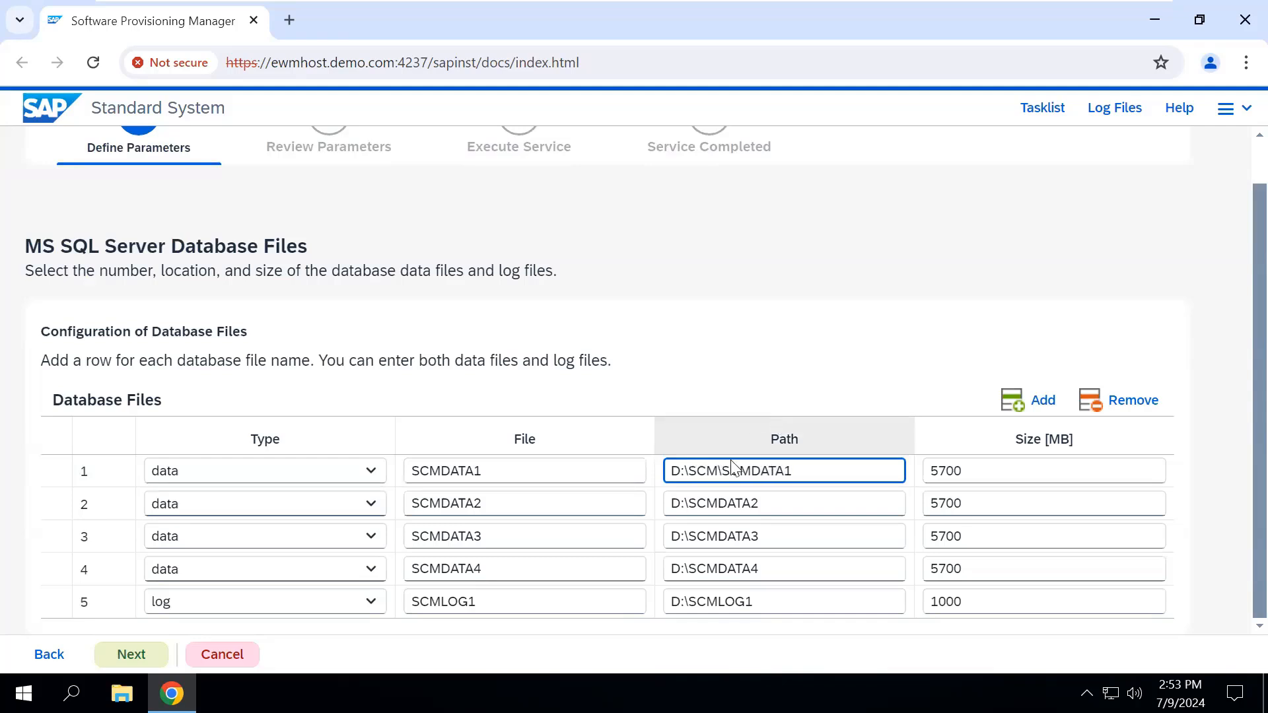
{"action": "left_click", "coordinate": [691, 503]}
{"action": "type", "text": "SCM"}
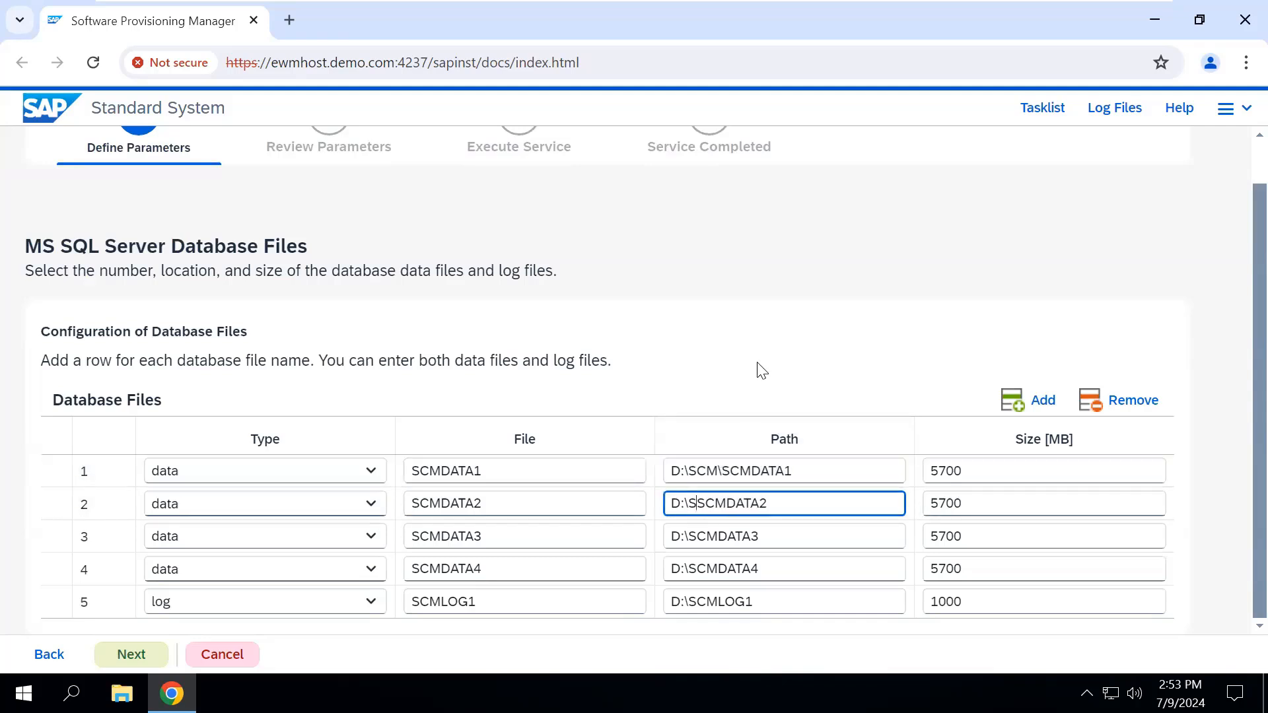
{"action": "type", "text": "\\"}
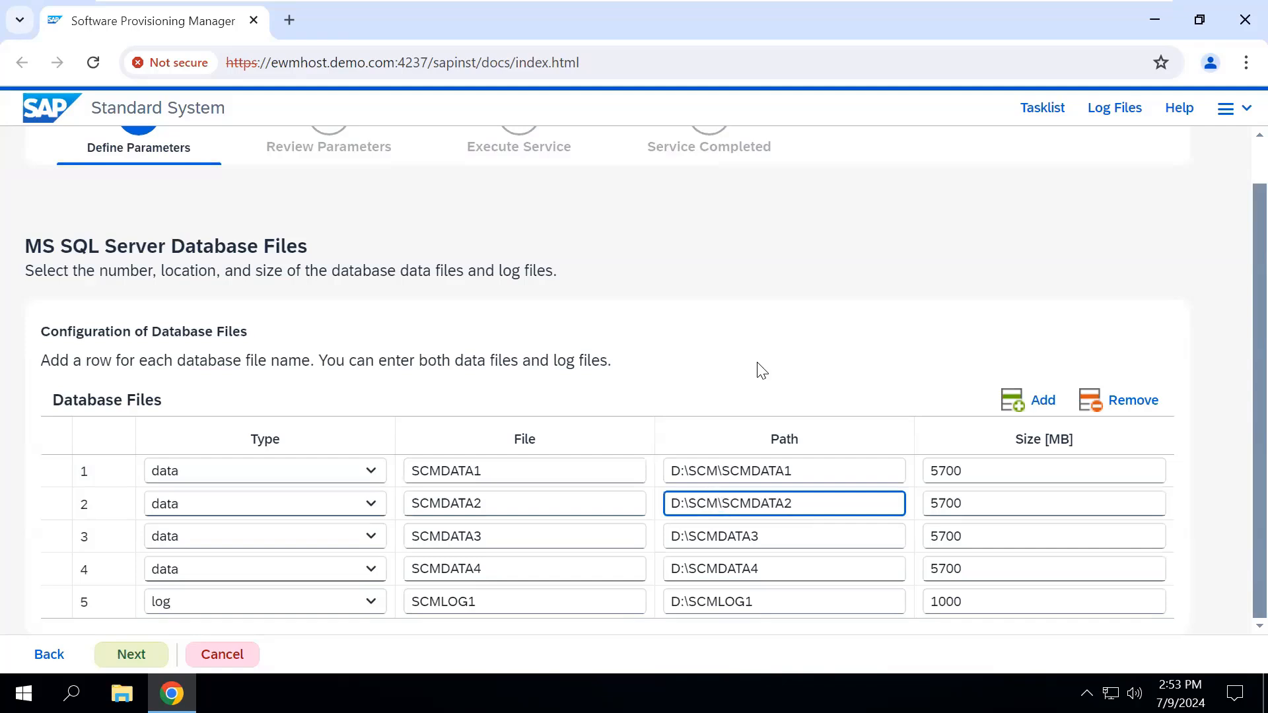
{"action": "left_click", "coordinate": [690, 538]}
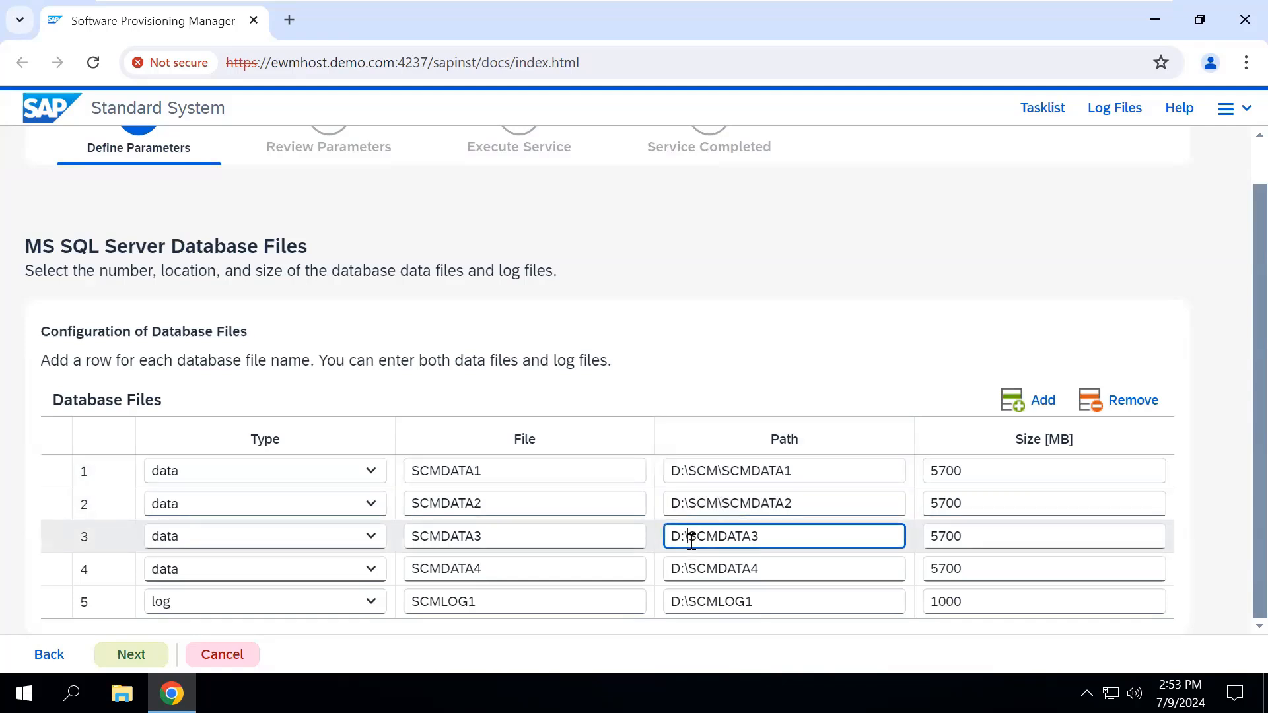
{"action": "type", "text": "SCM\\"}
{"action": "left_click", "coordinate": [690, 568]}
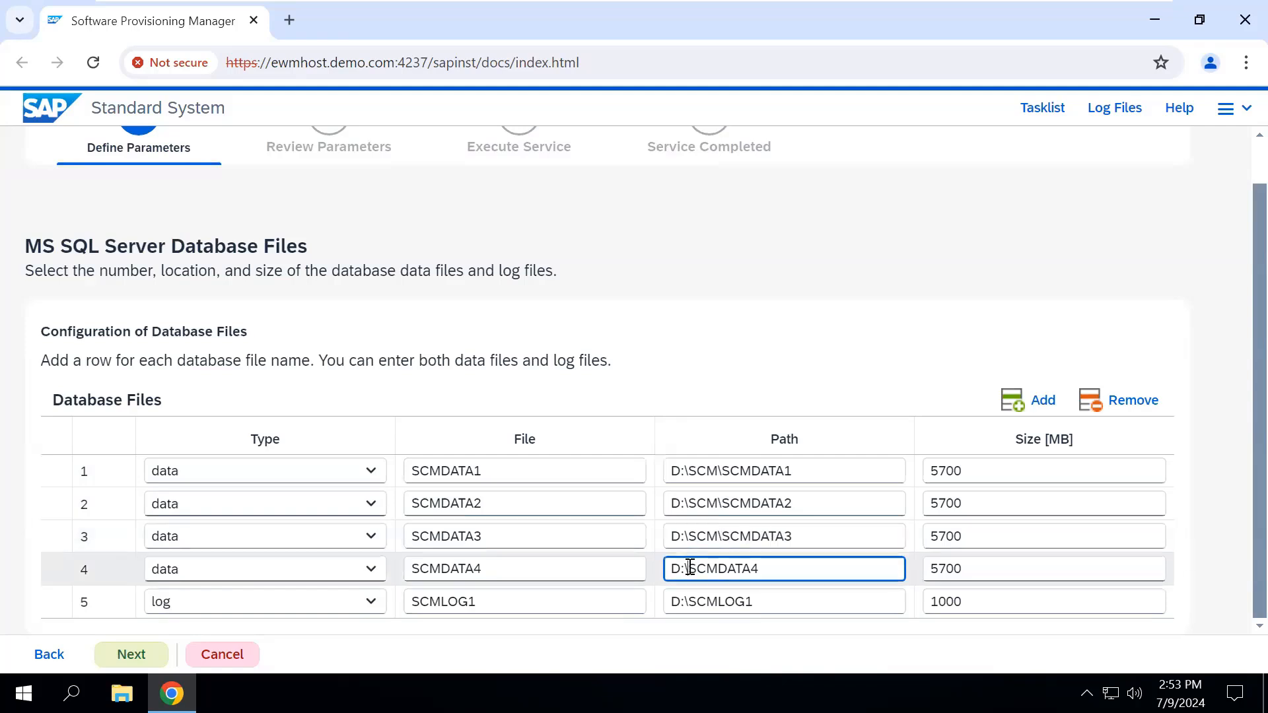
{"action": "type", "text": "SCM\\"}
Set the log file's path to D:\SCM\SCMLOG1 and look over the database file table
{"action": "left_click", "coordinate": [691, 603]}
{"action": "type", "text": "SCM\\"}
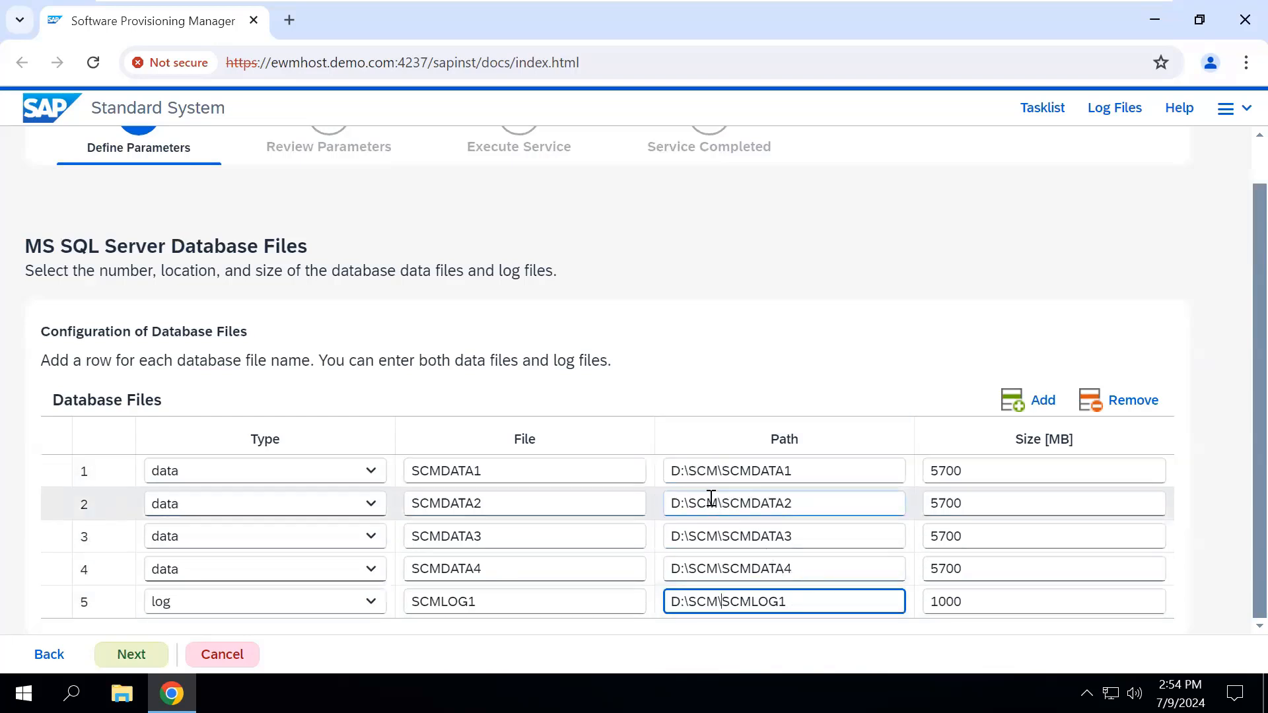
{"action": "left_click", "coordinate": [745, 390]}
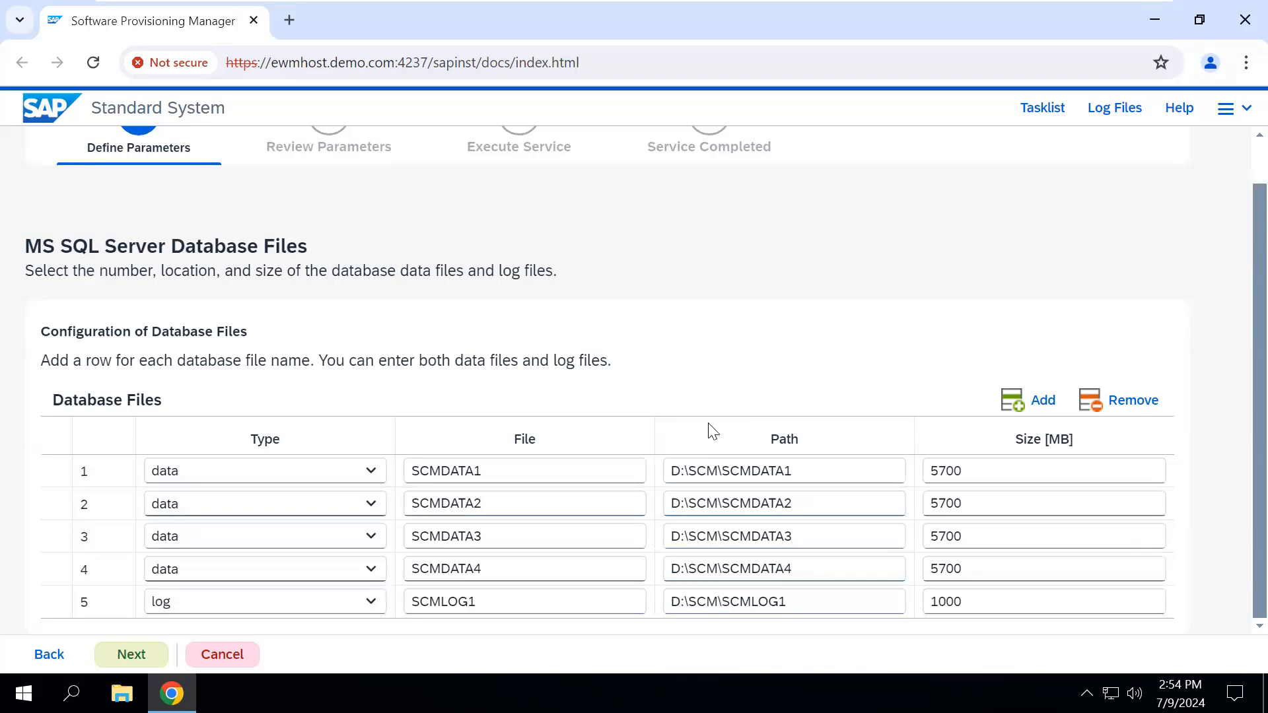
{"action": "scroll", "coordinate": [419, 492], "scroll_direction": "up", "scroll_amount": 1}
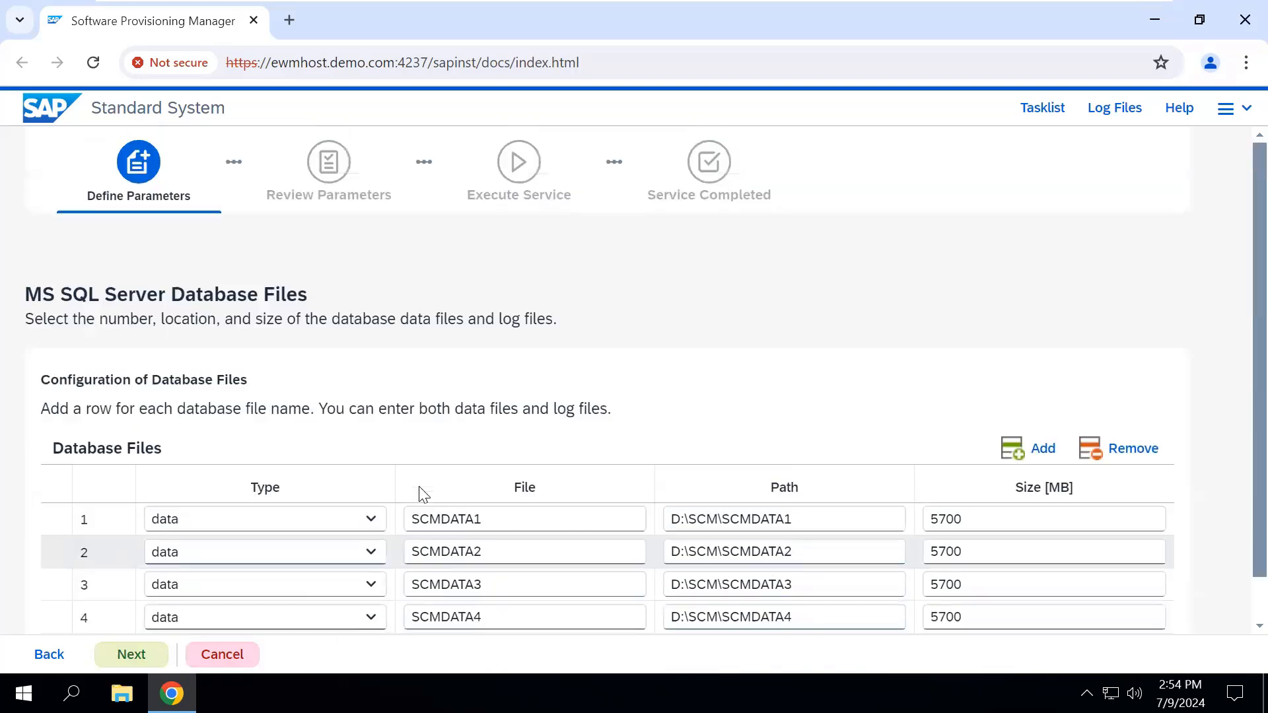
Accept the database file list and place the new tempdb files at D:\SCM\TEMPDB\tempdev.mdf and D:\SCM\TEMPDB\templog.ldf
{"action": "left_click", "coordinate": [148, 657]}
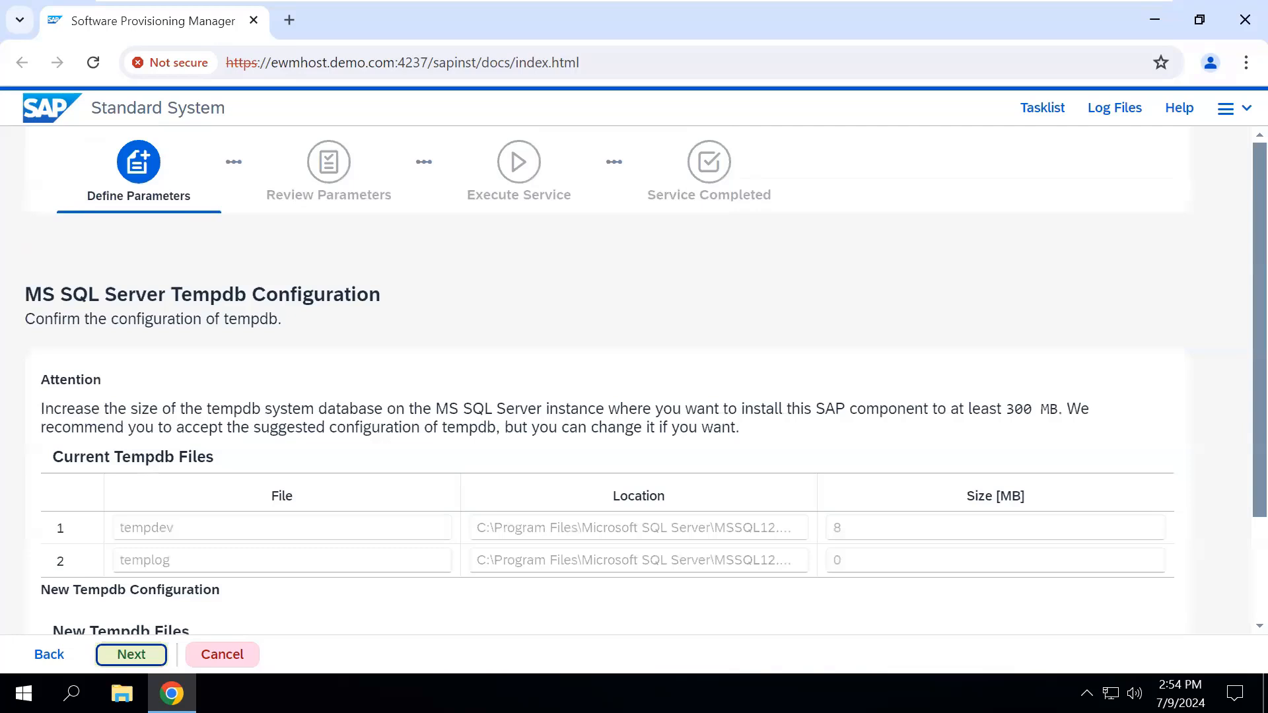
{"action": "scroll", "coordinate": [759, 537], "scroll_direction": "down", "scroll_amount": 2}
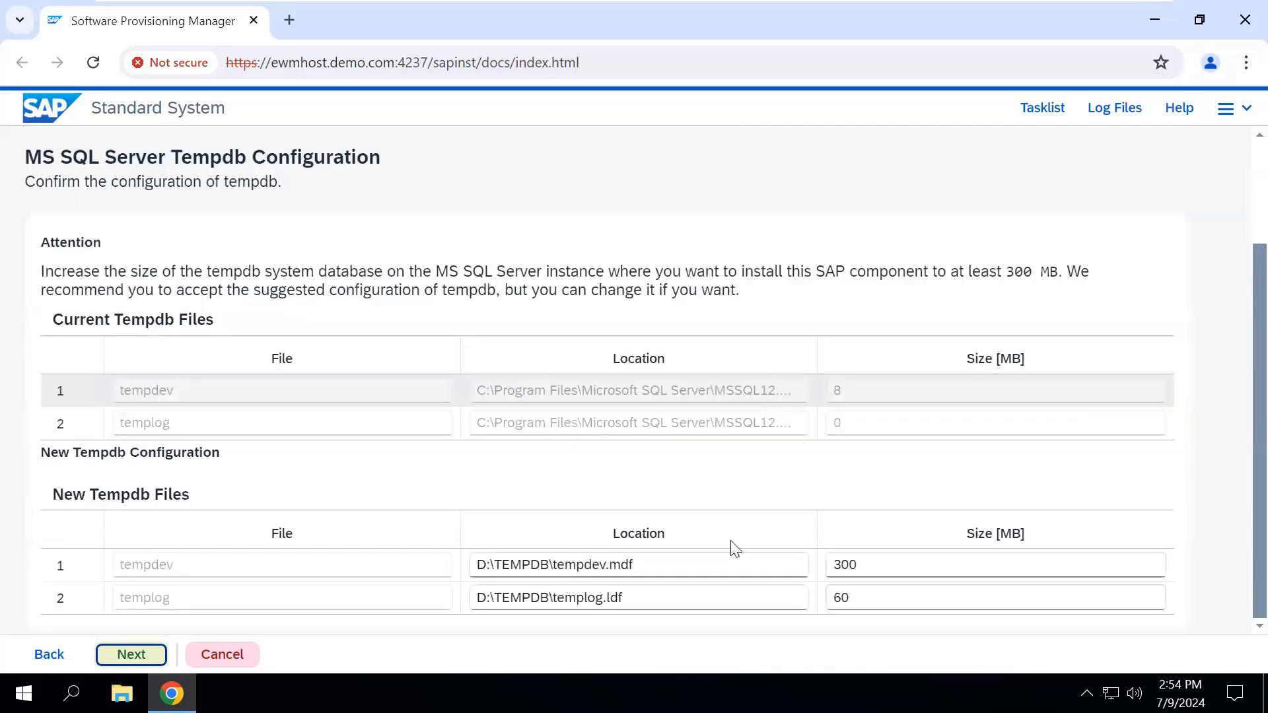
{"action": "left_click", "coordinate": [495, 566]}
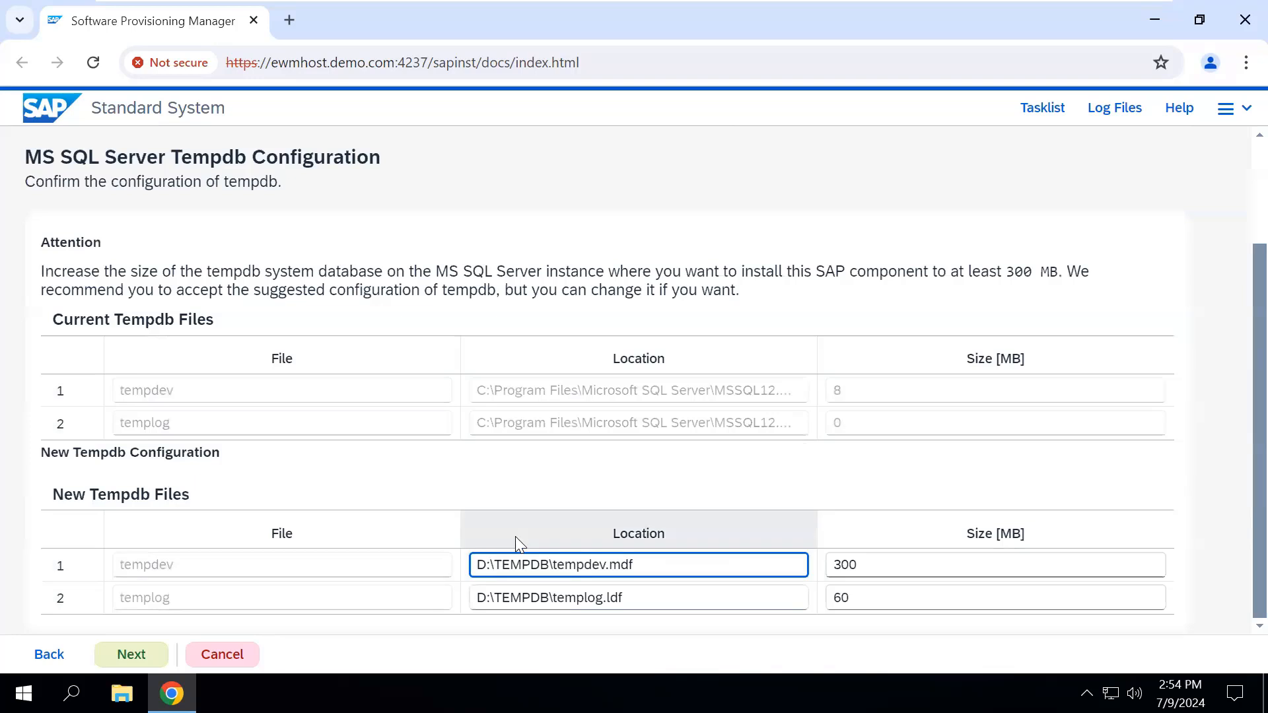
{"action": "type", "text": "SCM\\"}
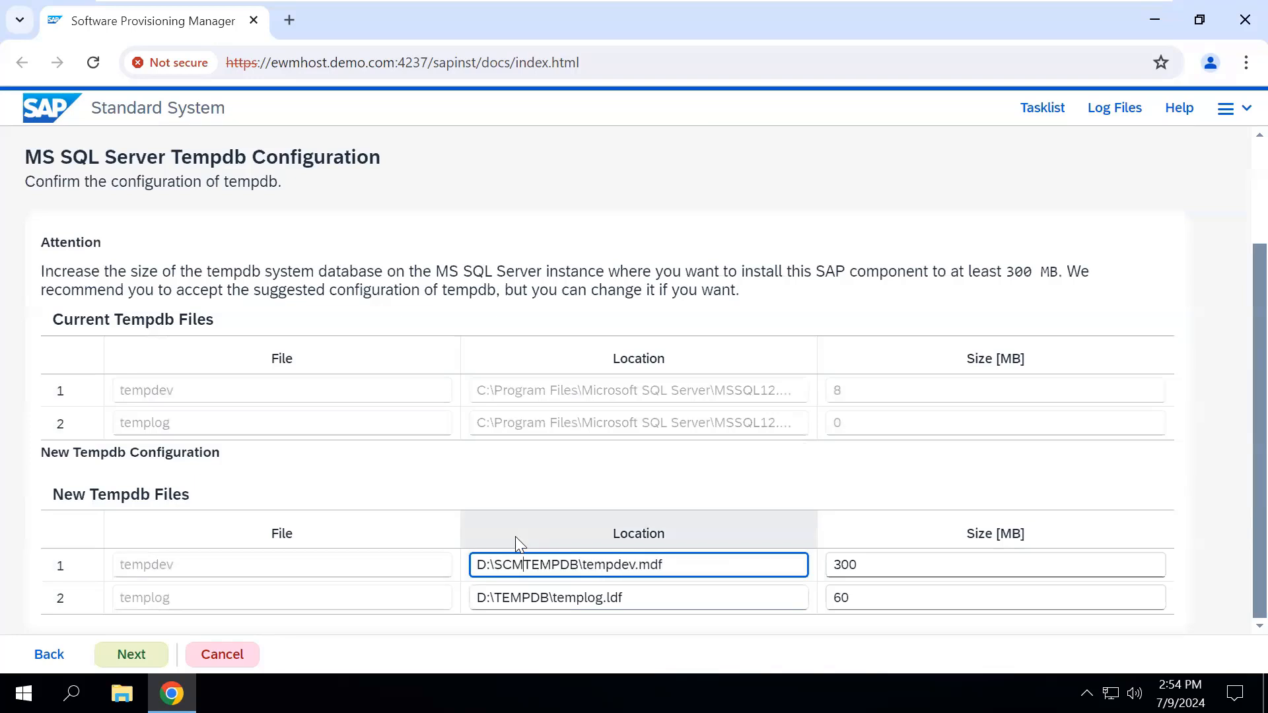
{"action": "left_click", "coordinate": [496, 598]}
{"action": "type", "text": "SCM"}
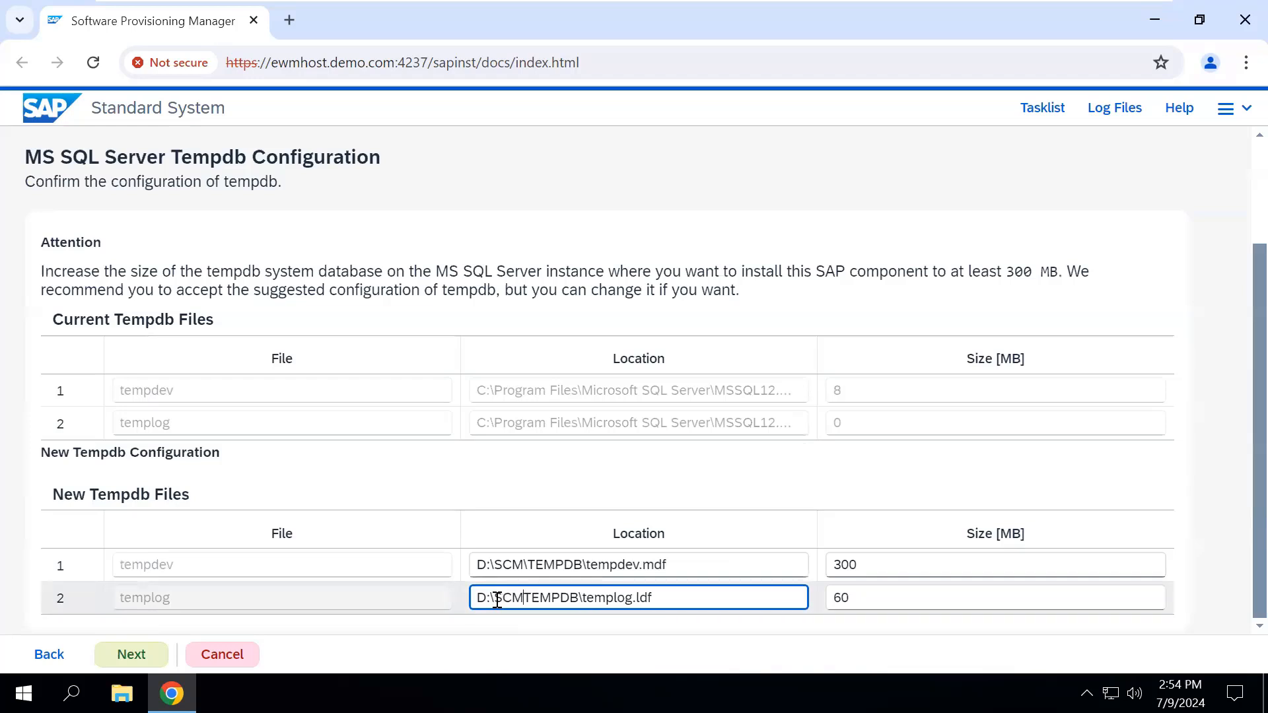
{"action": "type", "text": "\\"}
{"action": "scroll", "coordinate": [518, 507], "scroll_direction": "up", "scroll_amount": 3}
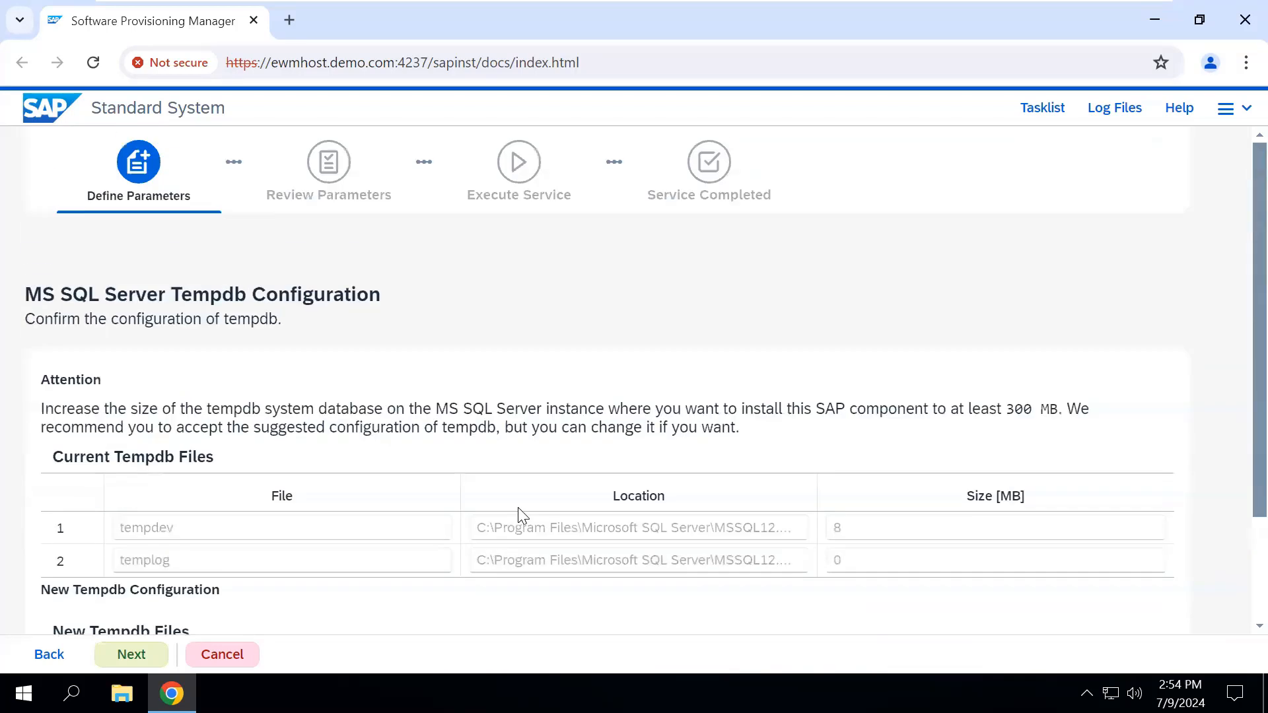
{"action": "left_click", "coordinate": [132, 654]}
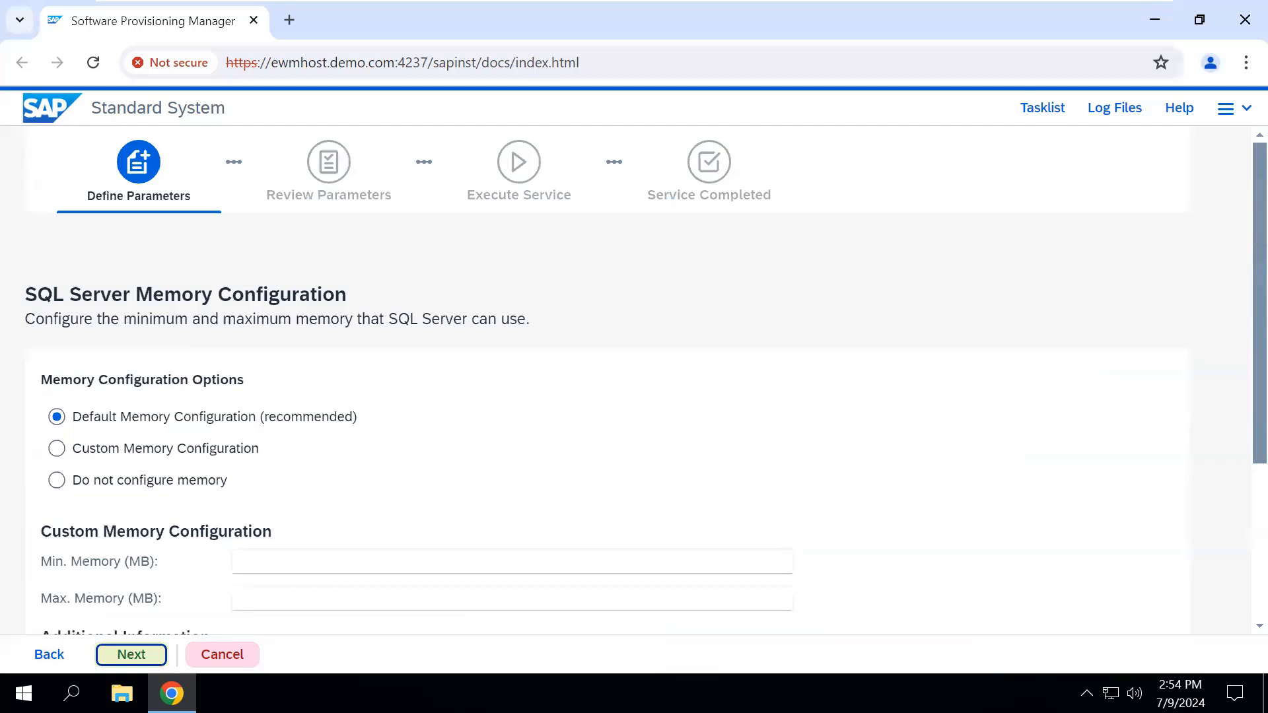
Accept the default SQL Server memory and MAXDOP settings, ABAP table declustering, and 3 parallel jobs for the database import
{"action": "left_click", "coordinate": [135, 656]}
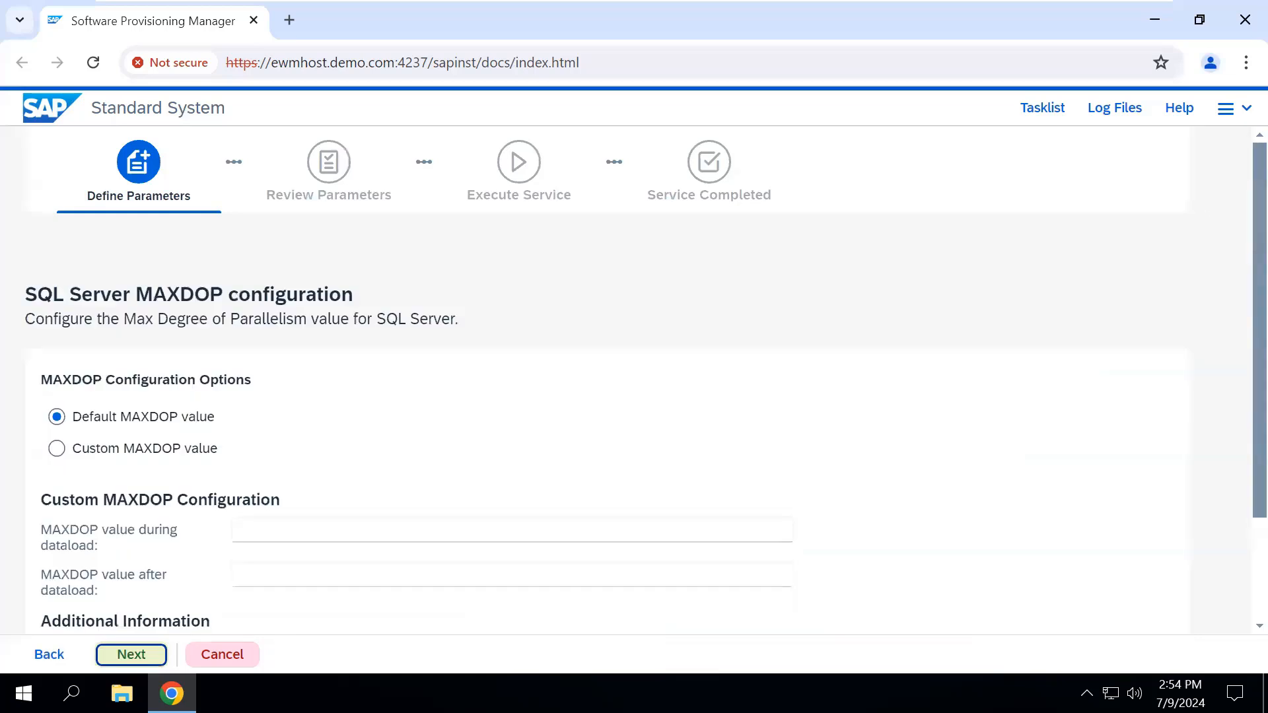
{"action": "left_click", "coordinate": [151, 657]}
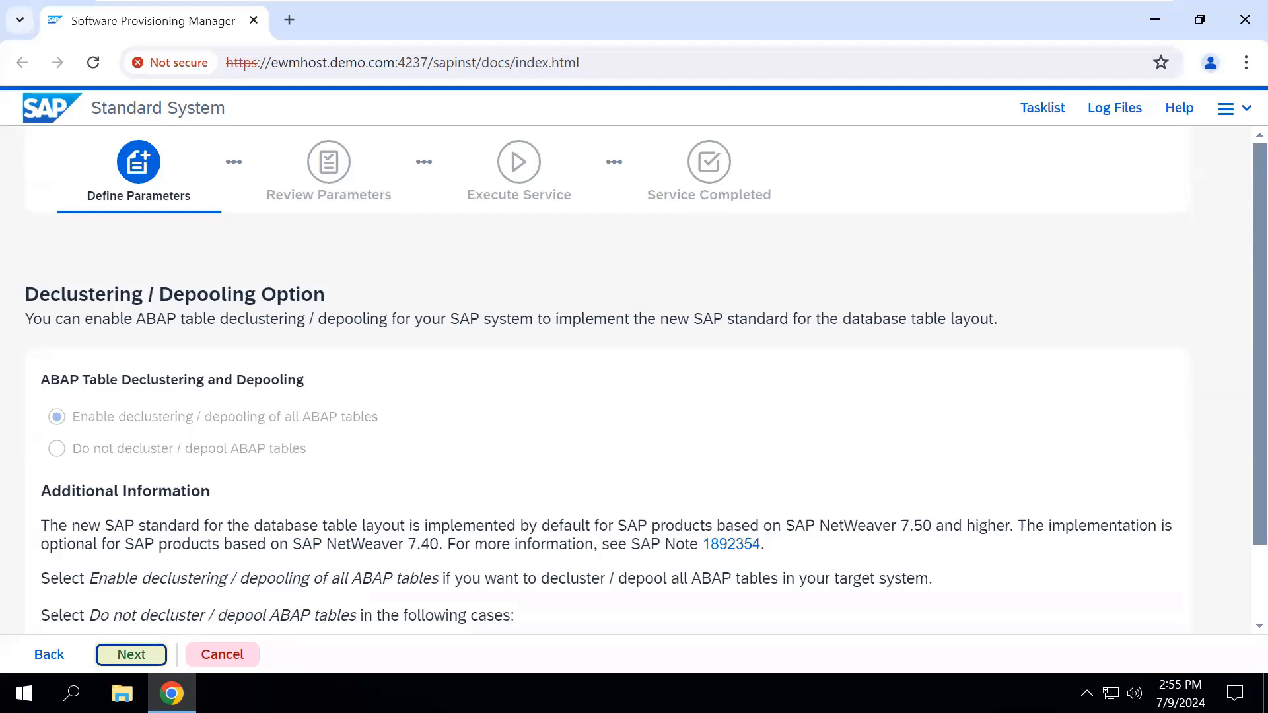
{"action": "left_click", "coordinate": [149, 655]}
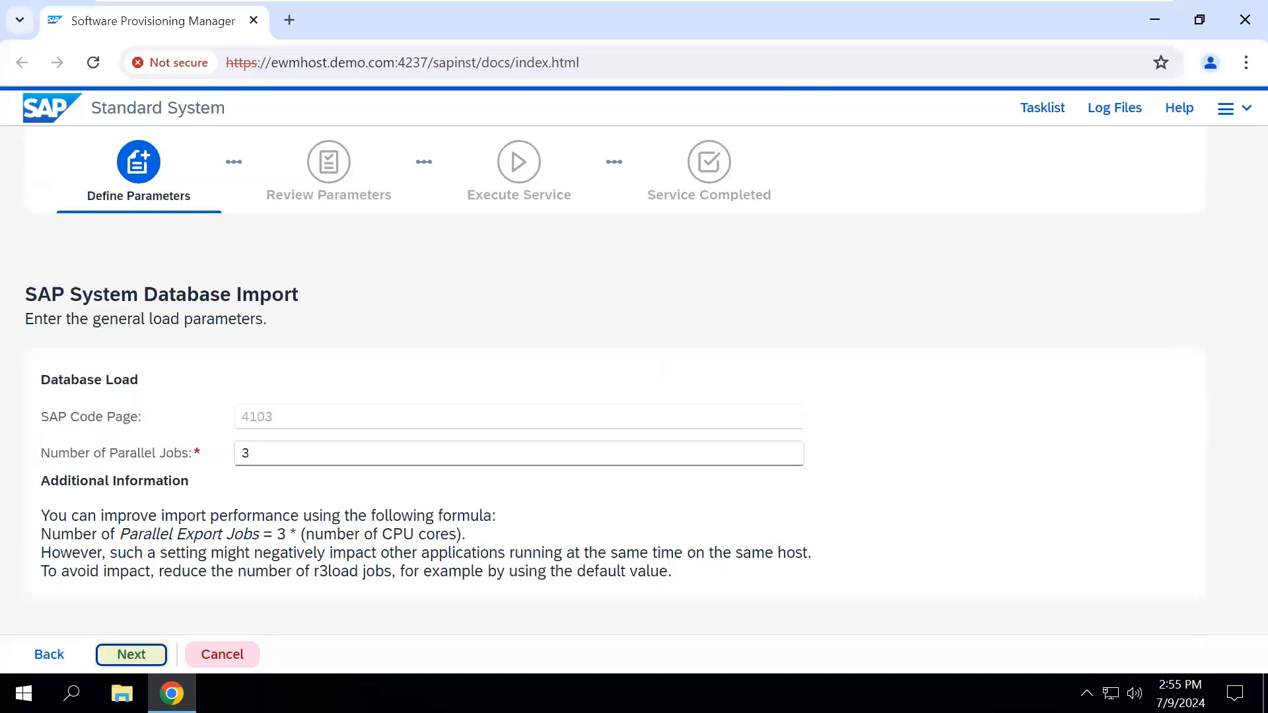
{"action": "left_click", "coordinate": [148, 656]}
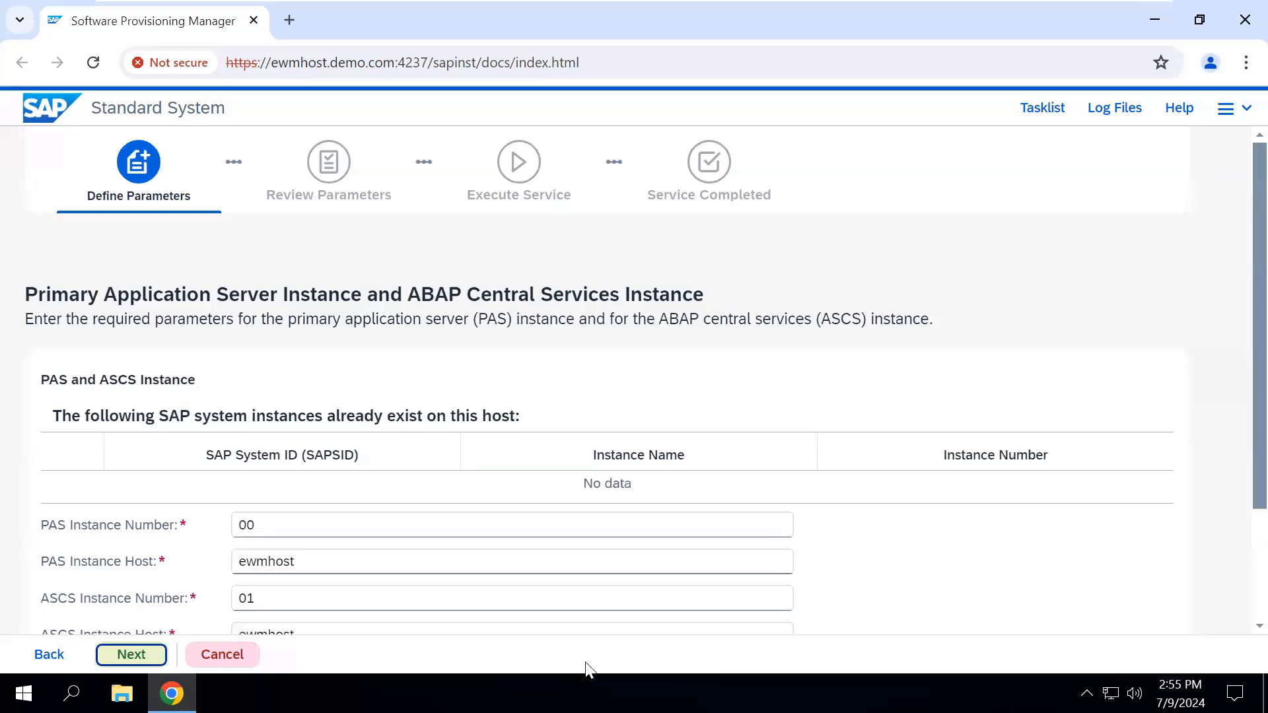
Review and accept PAS instance number 00 and ASCS instance number 01, both on host ewmhost
{"action": "scroll", "coordinate": [528, 495], "scroll_direction": "down", "scroll_amount": 1}
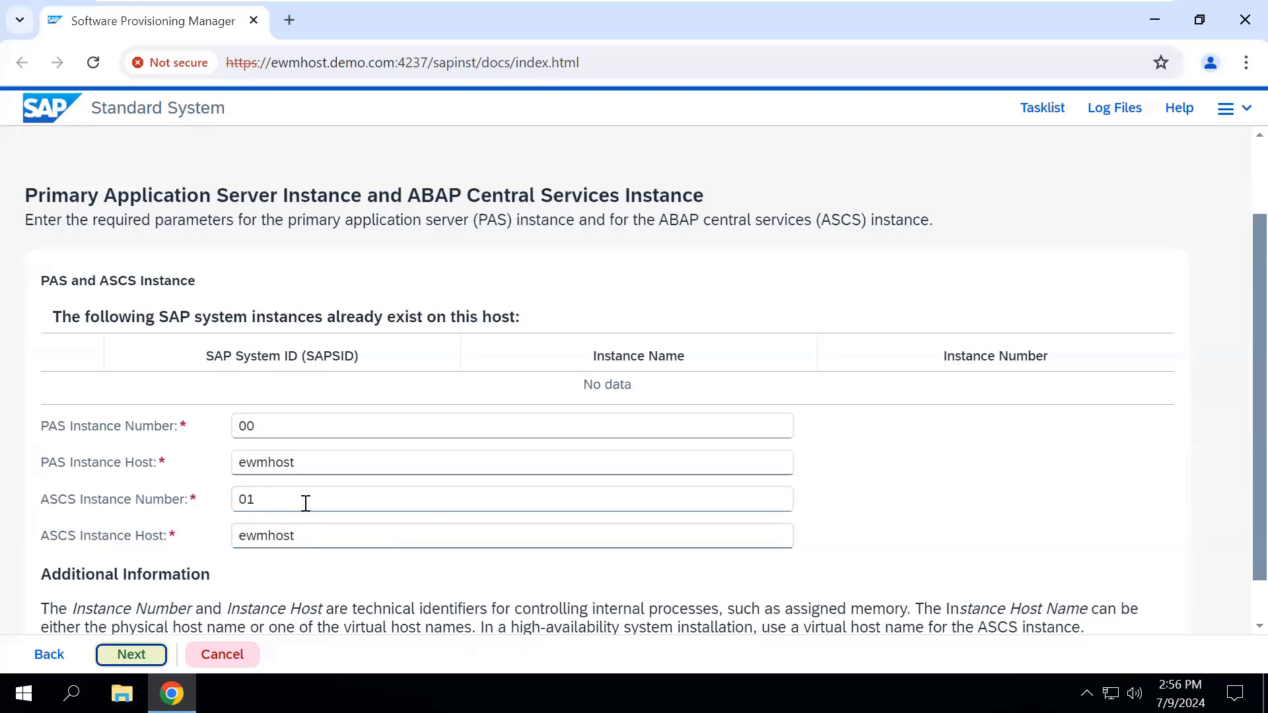
{"action": "scroll", "coordinate": [465, 591], "scroll_direction": "up", "scroll_amount": 1}
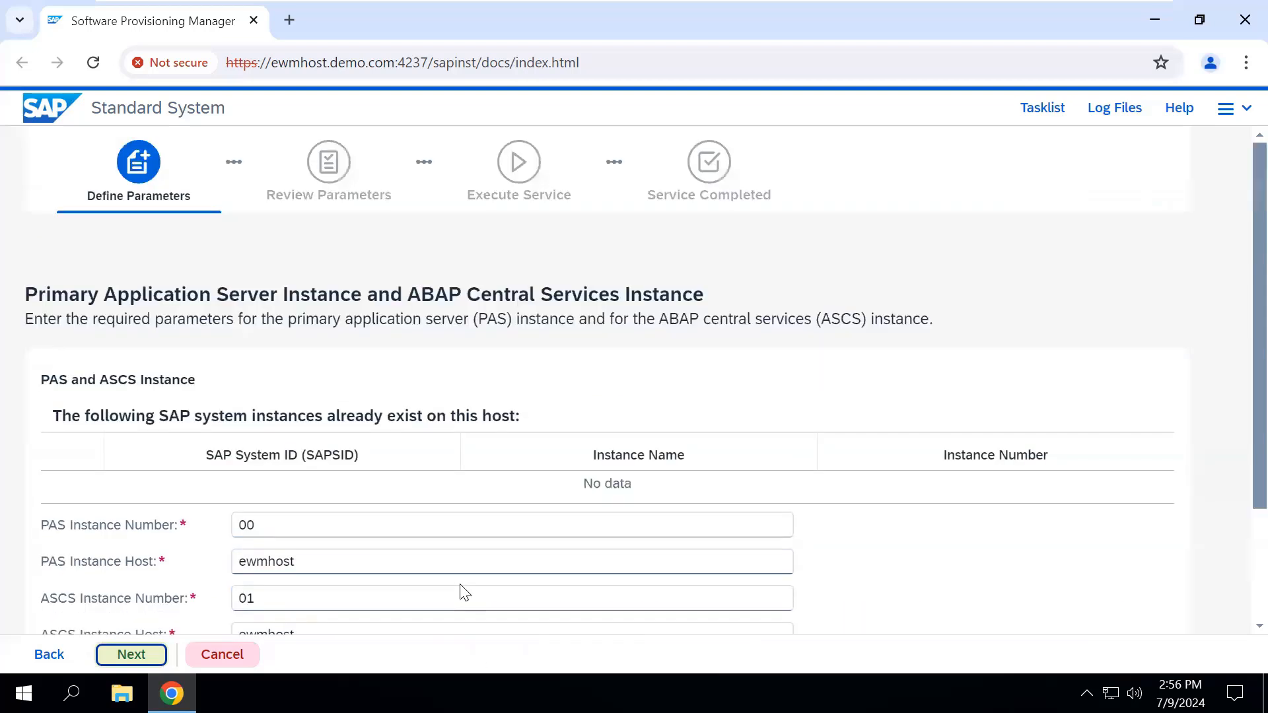
{"action": "left_click", "coordinate": [131, 655]}
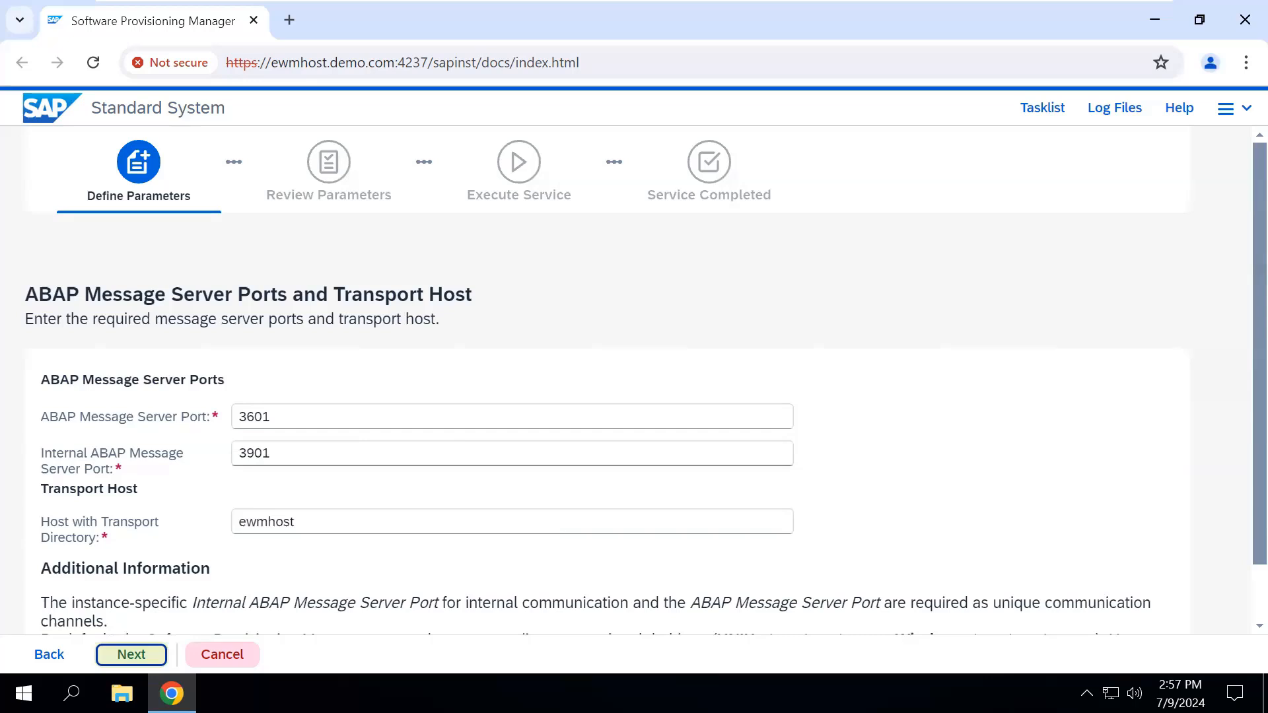
Accept message server ports 3601 and 3901, 10 dialog and 6 batch work processes, and the prefilled webadm password
{"action": "left_click", "coordinate": [132, 654]}
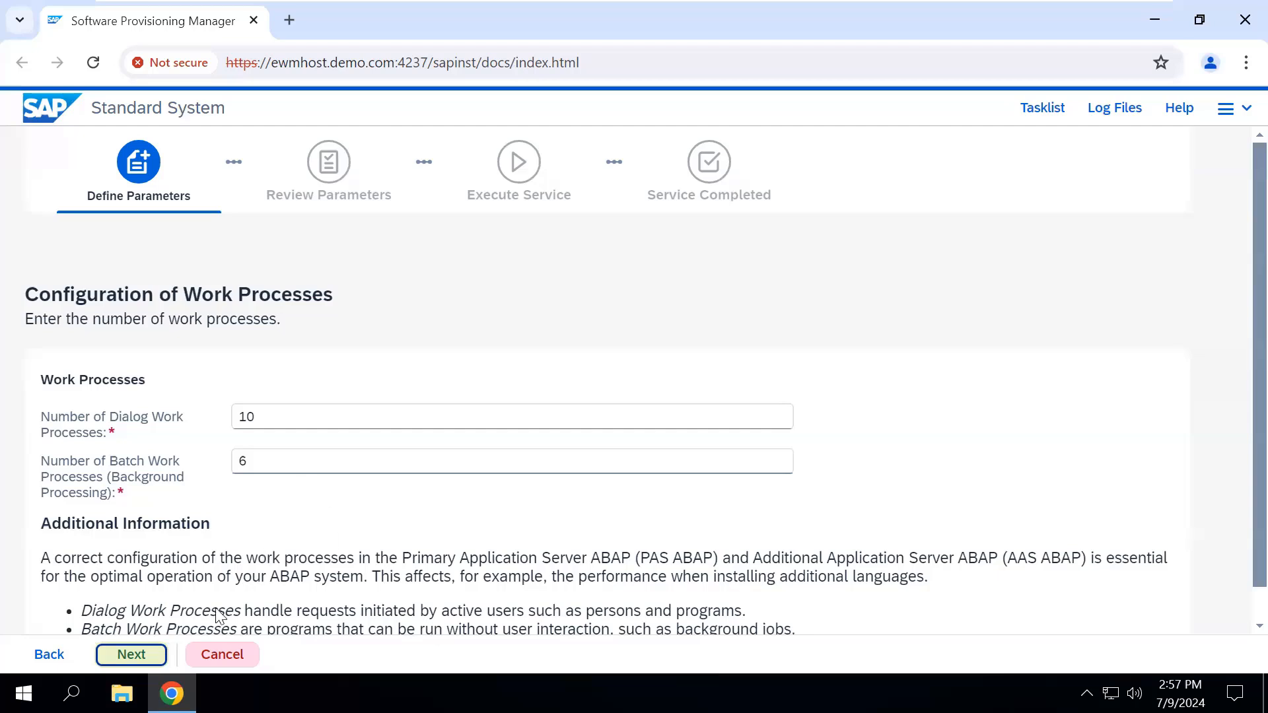
{"action": "left_click", "coordinate": [151, 663]}
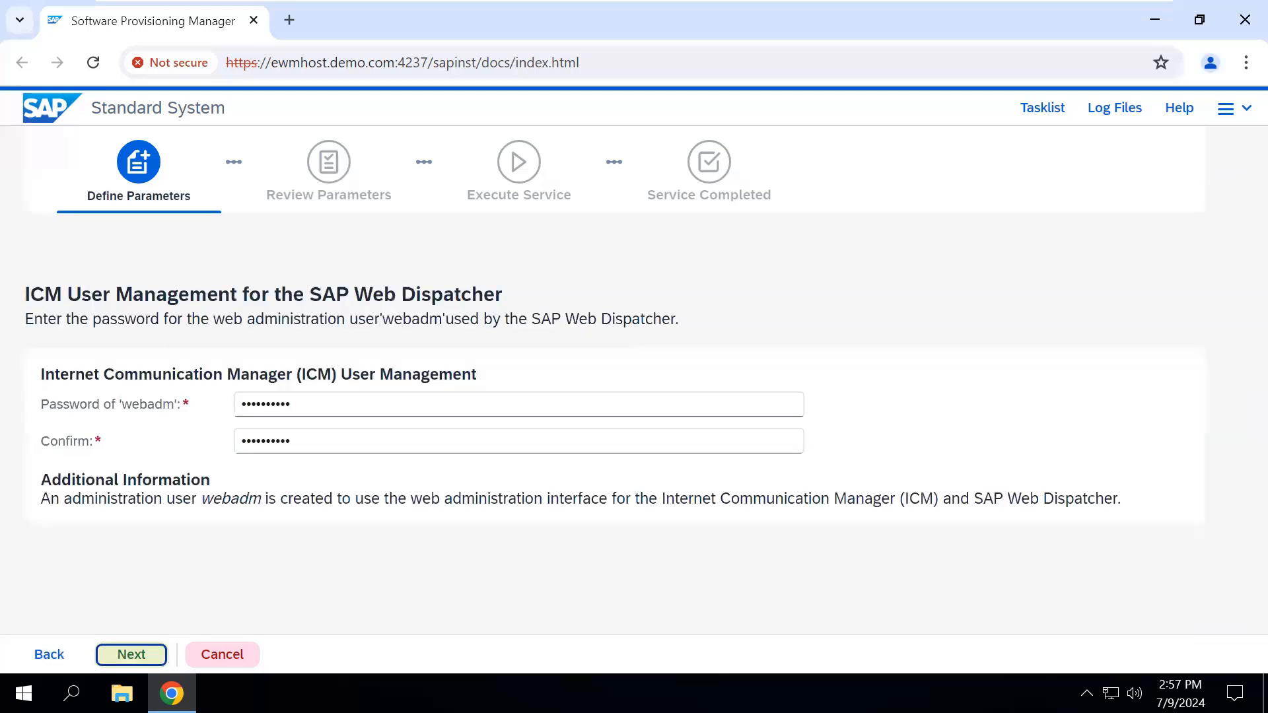
{"action": "left_click", "coordinate": [139, 660]}
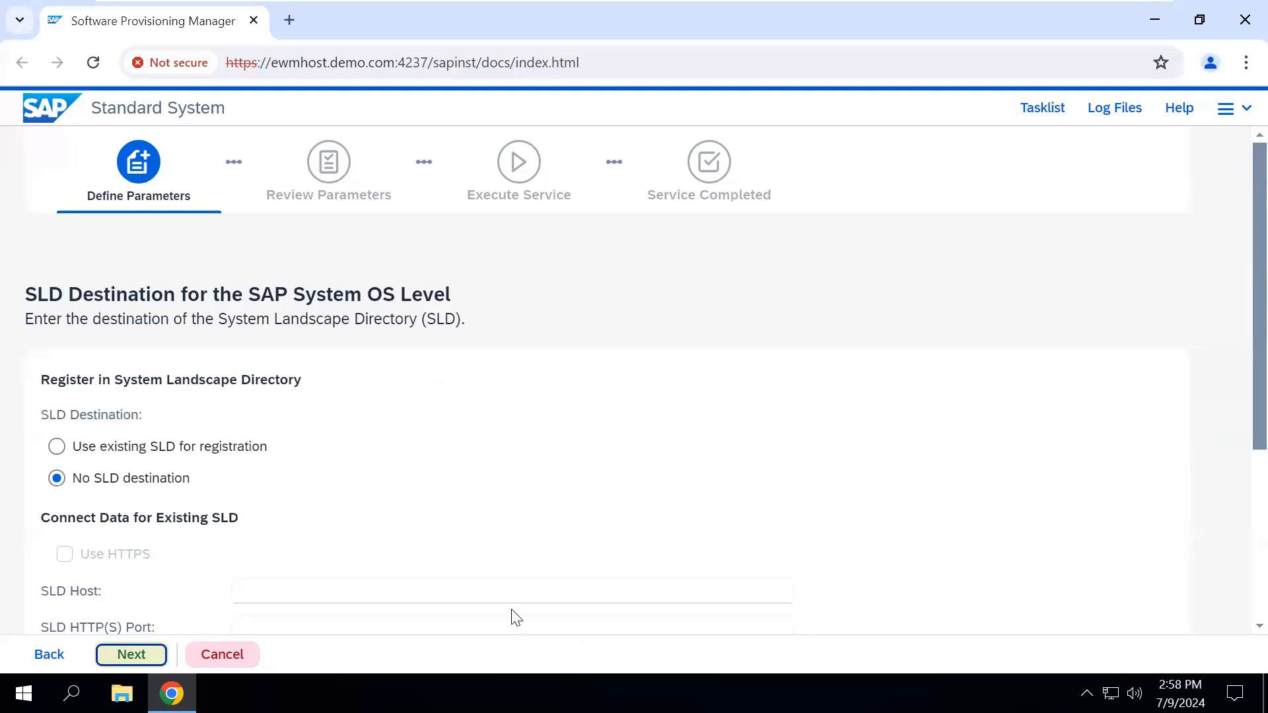
Look over the connection fields for registering in an existing SLD, then return the choice to No SLD destination
{"action": "scroll", "coordinate": [538, 540], "scroll_direction": "down", "scroll_amount": 3}
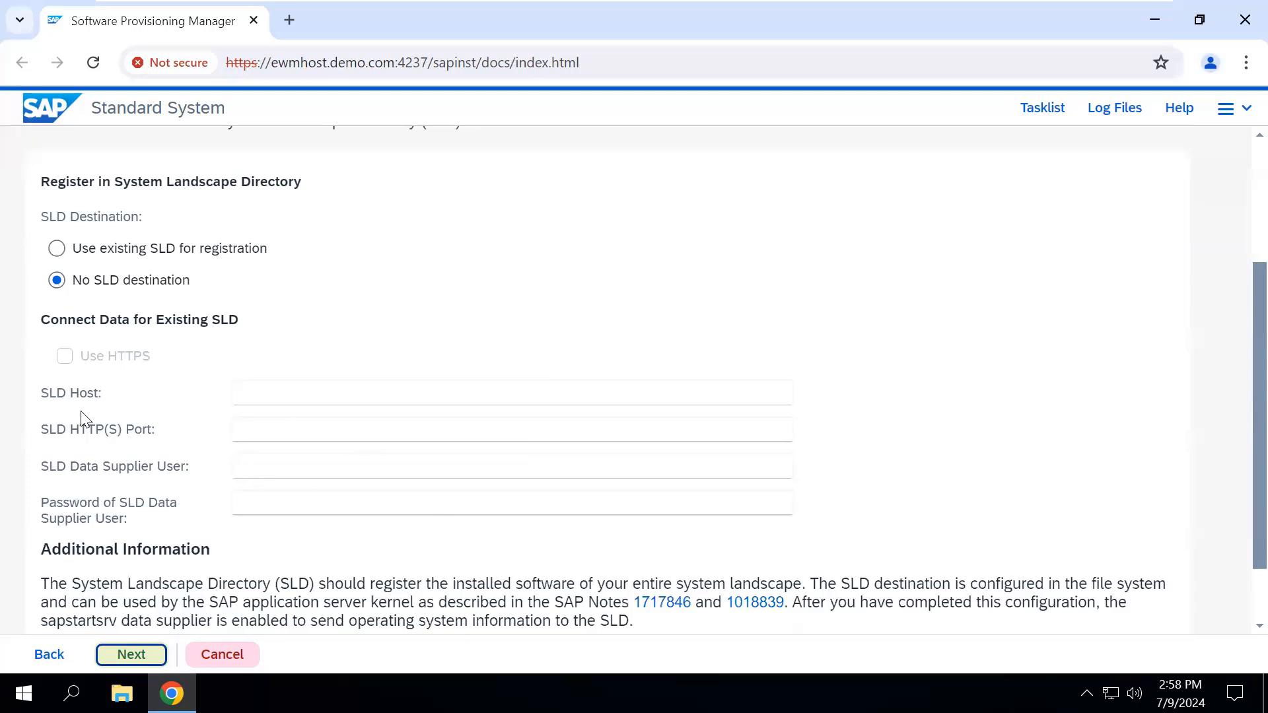
{"action": "left_click", "coordinate": [57, 261]}
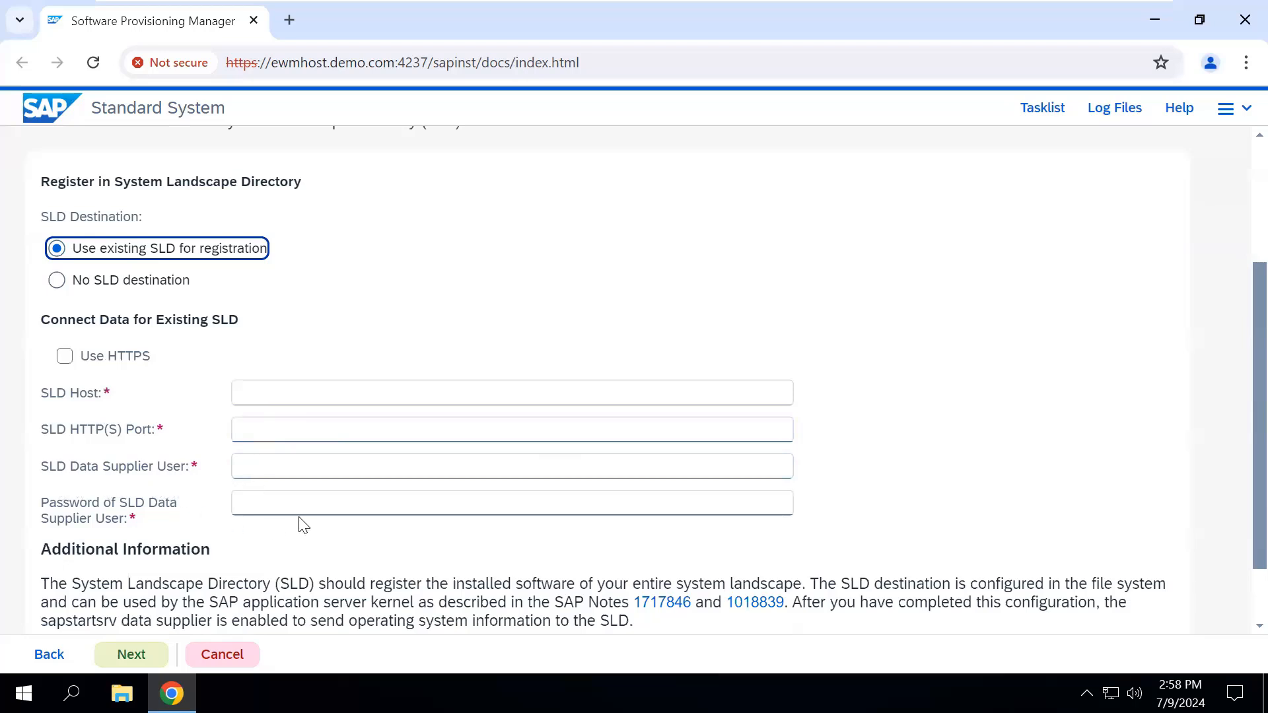
{"action": "scroll", "coordinate": [306, 527], "scroll_direction": "up", "scroll_amount": 3}
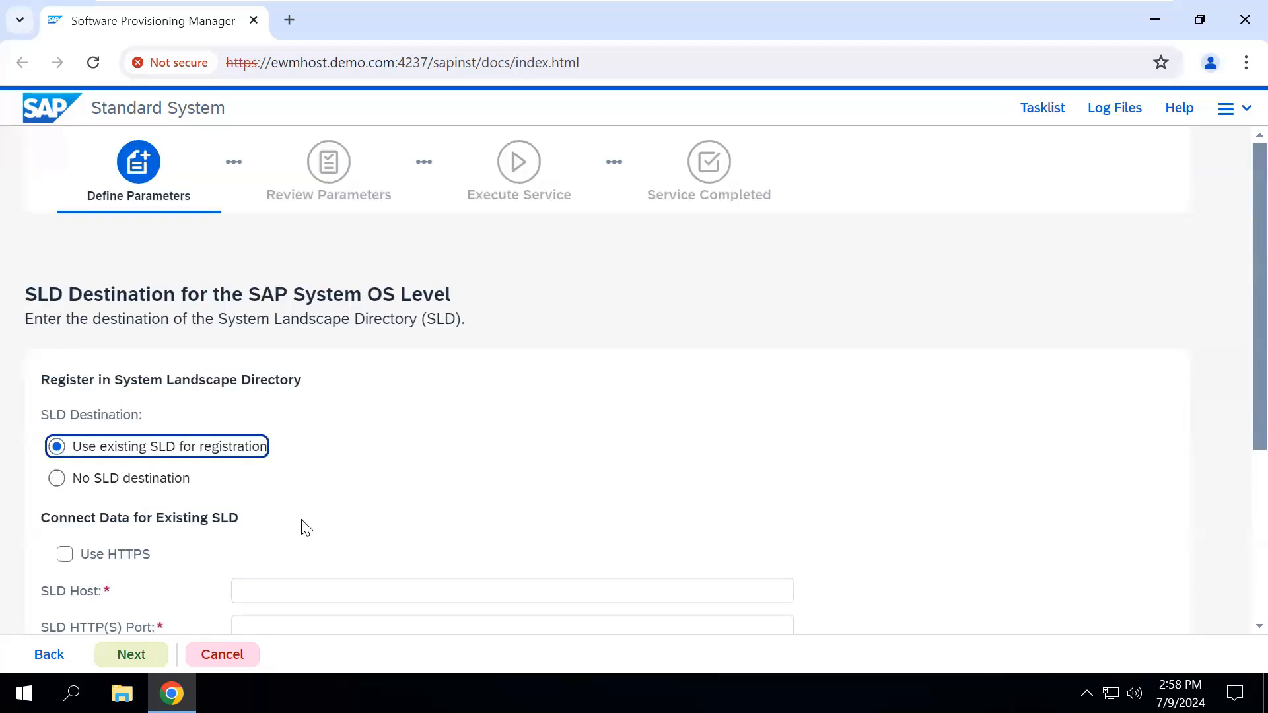
{"action": "scroll", "coordinate": [306, 527], "scroll_direction": "down", "scroll_amount": 3}
{"action": "scroll", "coordinate": [306, 527], "scroll_direction": "up", "scroll_amount": 3}
{"action": "left_click", "coordinate": [62, 484]}
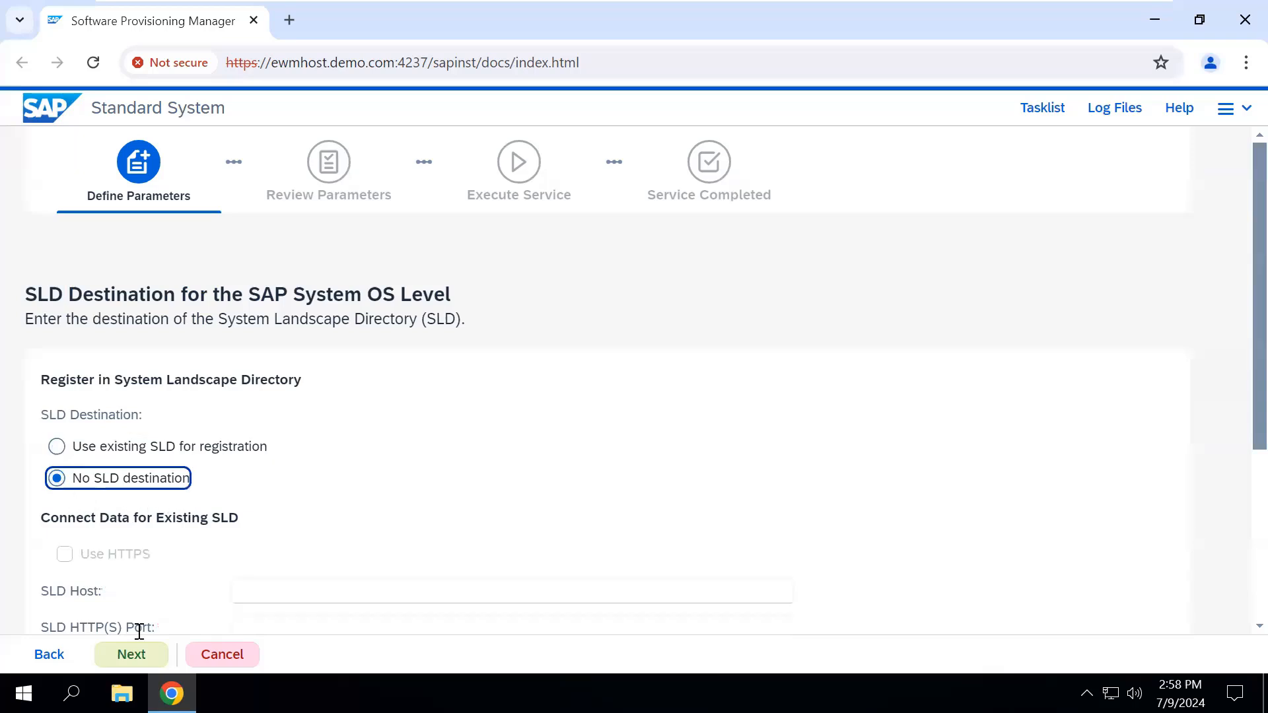
Continue with no SLD destination and without creating a message server access control list
{"action": "left_click", "coordinate": [129, 655]}
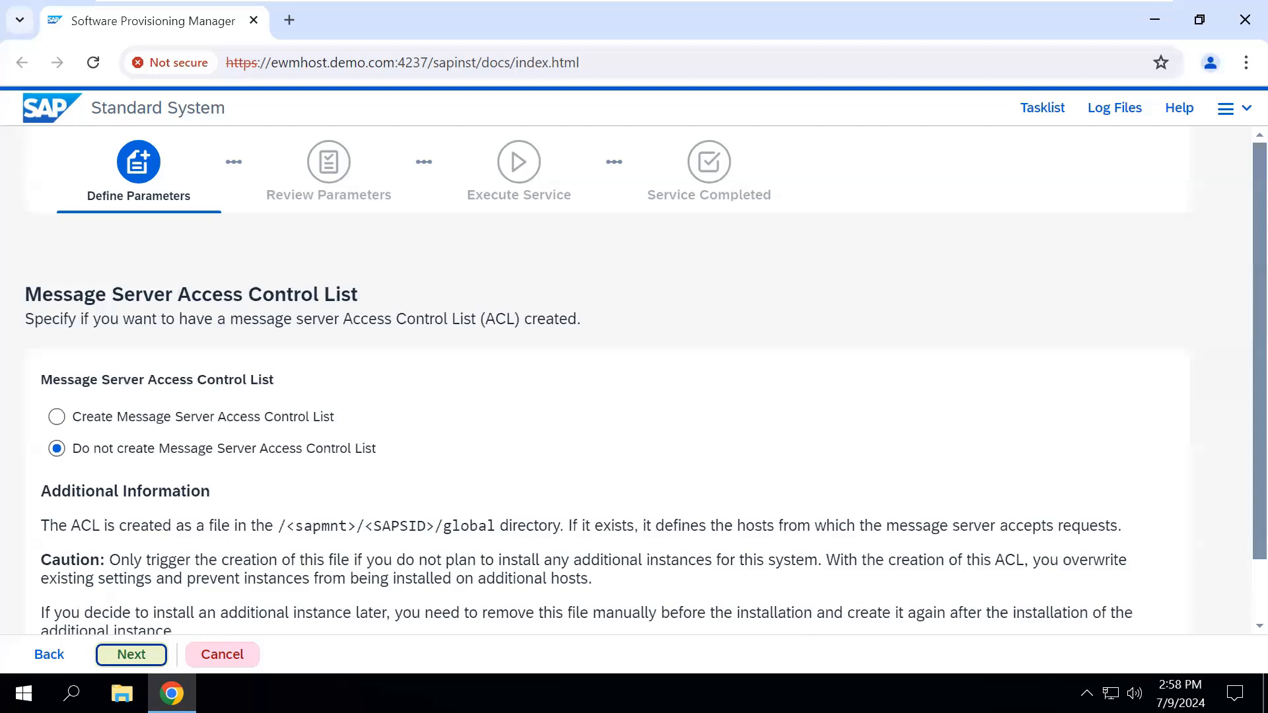
{"action": "left_click", "coordinate": [127, 654]}
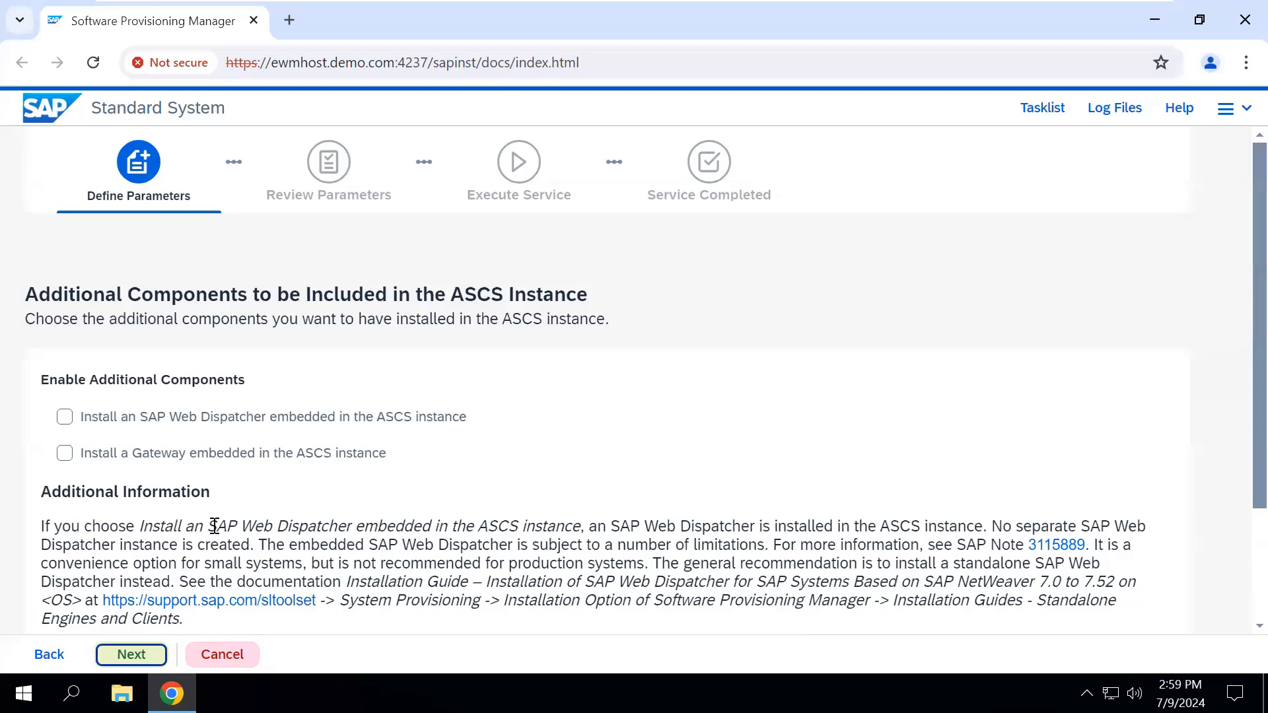
Include both an embedded SAP Web Dispatcher and an embedded Gateway in the ASCS instance
{"action": "left_click", "coordinate": [65, 418]}
{"action": "left_click", "coordinate": [65, 455]}
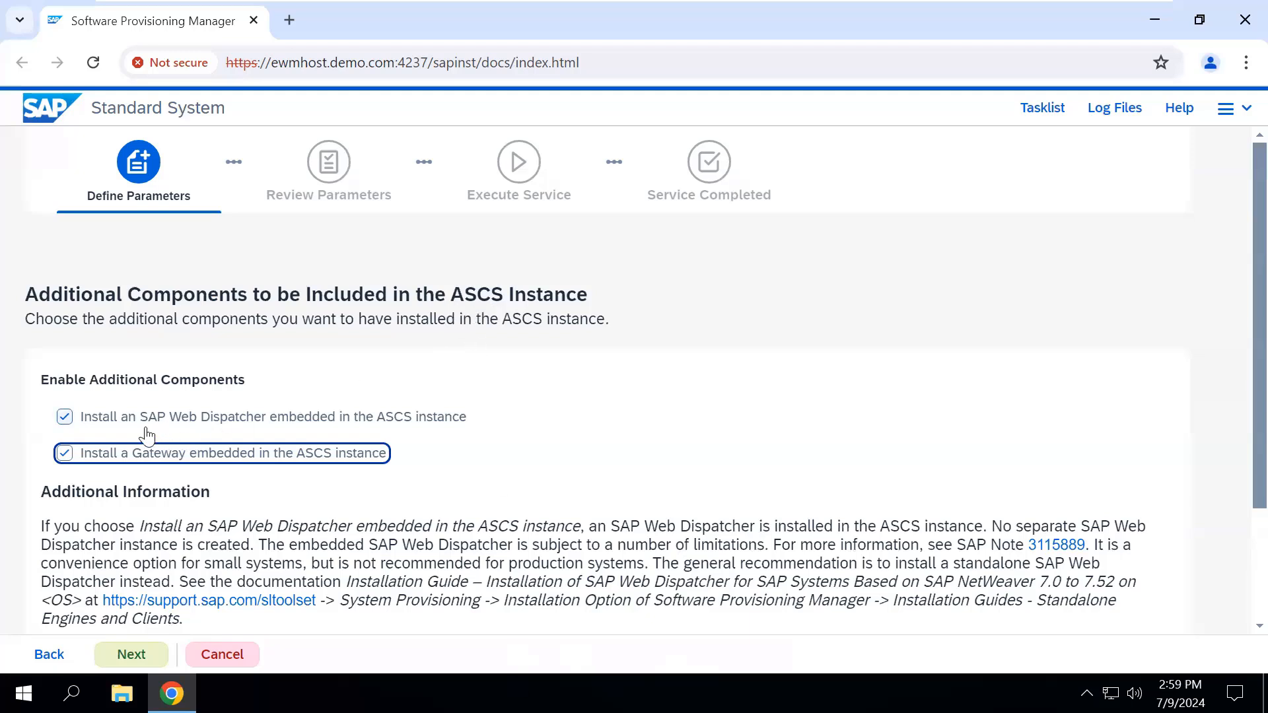
{"action": "left_click", "coordinate": [134, 656]}
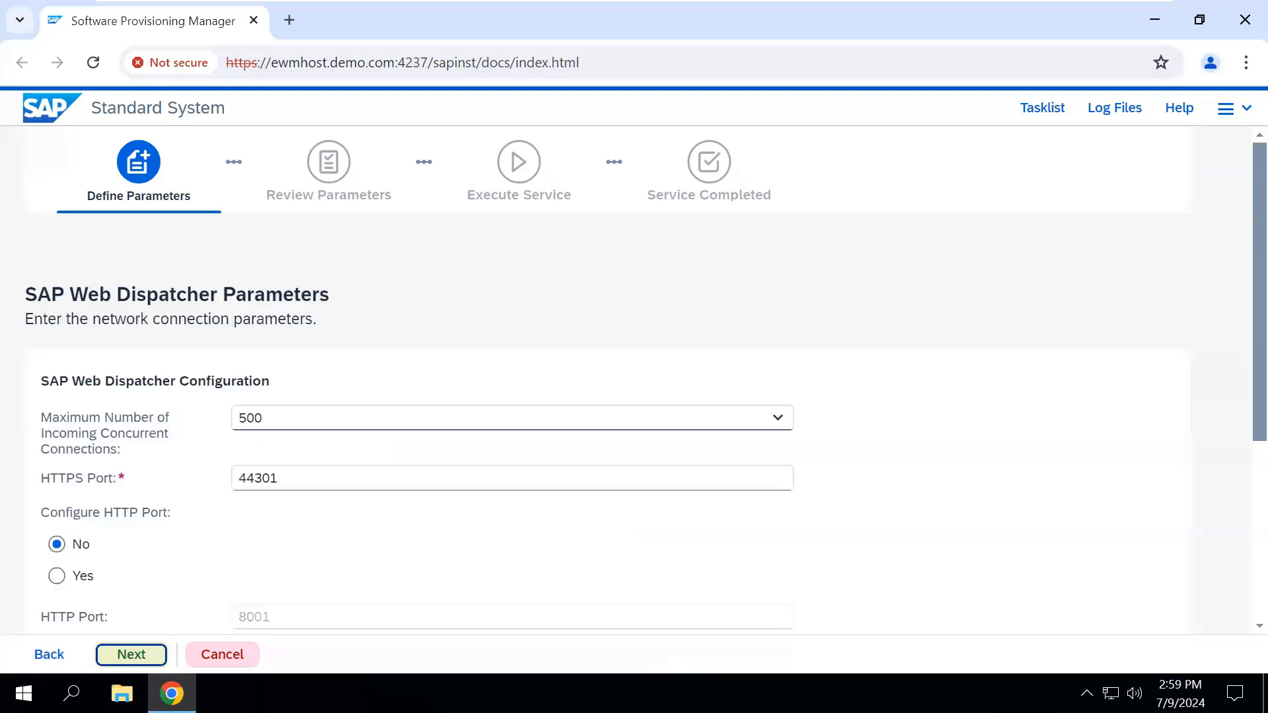
Accept 500 maximum connections and HTTPS port 44301 for the Web Dispatcher, and choose the default key for secure storage
{"action": "left_click", "coordinate": [161, 656]}
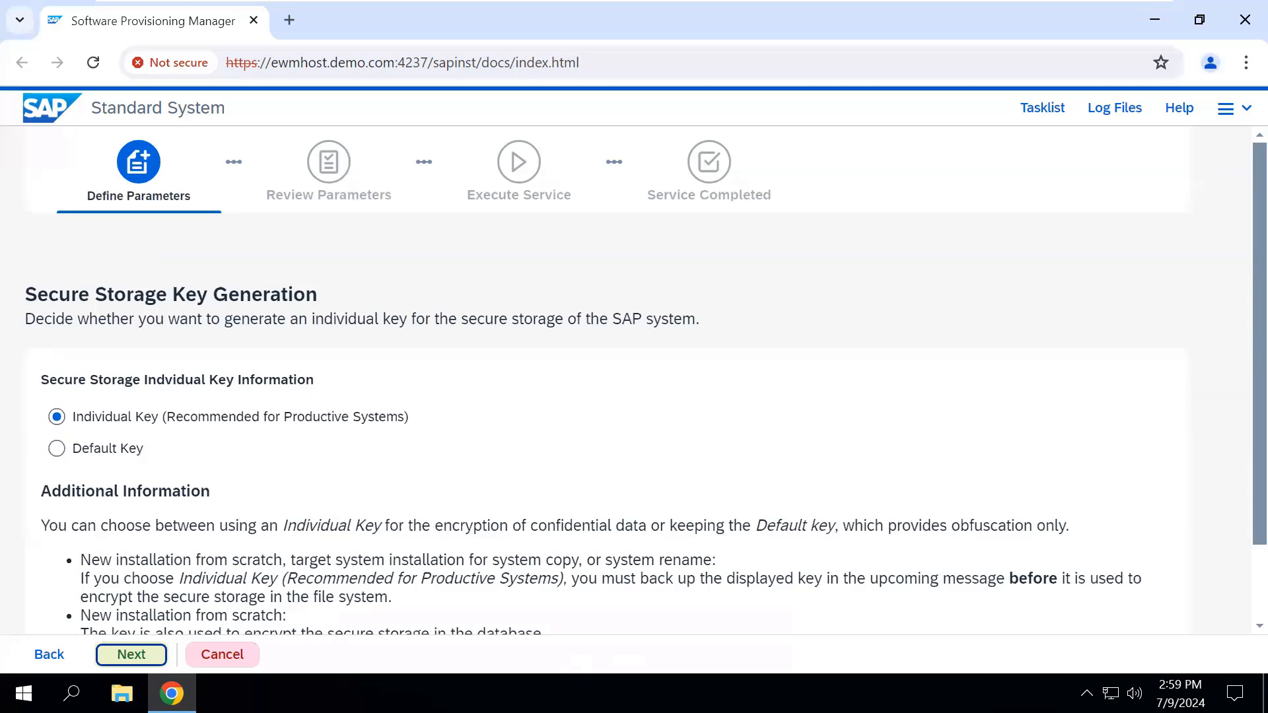
{"action": "left_click", "coordinate": [62, 455]}
{"action": "left_click", "coordinate": [134, 657]}
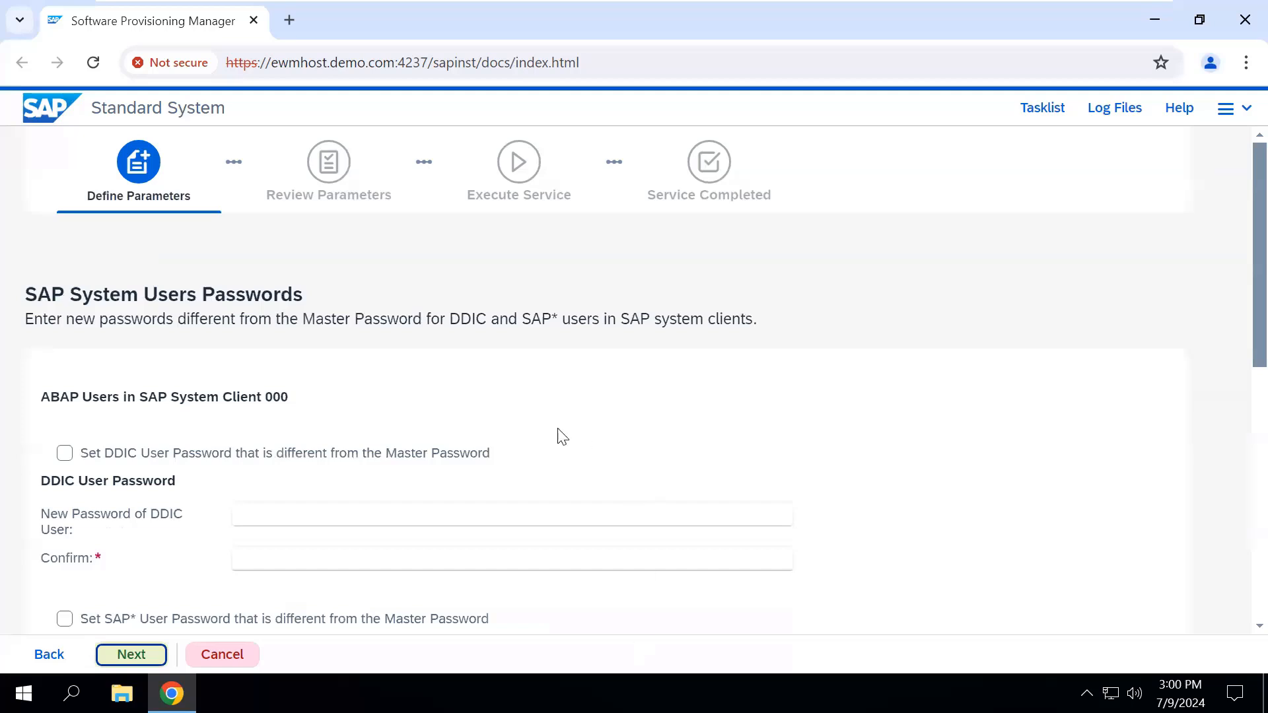
Review the DDIC and SAP* user password options for clients 000 and 001
{"action": "scroll", "coordinate": [555, 436], "scroll_direction": "down", "scroll_amount": 1}
{"action": "scroll", "coordinate": [555, 436], "scroll_direction": "up", "scroll_amount": 1}
{"action": "left_click_drag", "start_coordinate": [269, 396], "coordinate": [293, 396]}
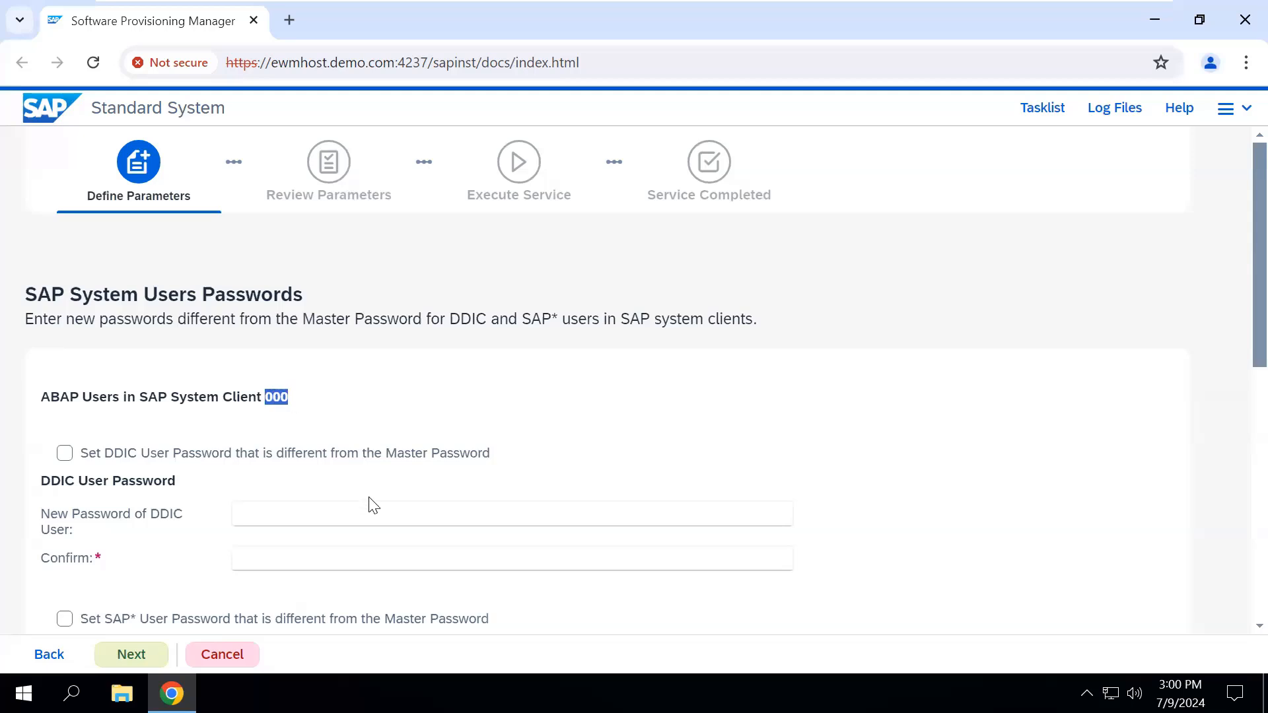
{"action": "scroll", "coordinate": [370, 502], "scroll_direction": "down", "scroll_amount": 4}
{"action": "left_click_drag", "start_coordinate": [266, 476], "coordinate": [292, 477]}
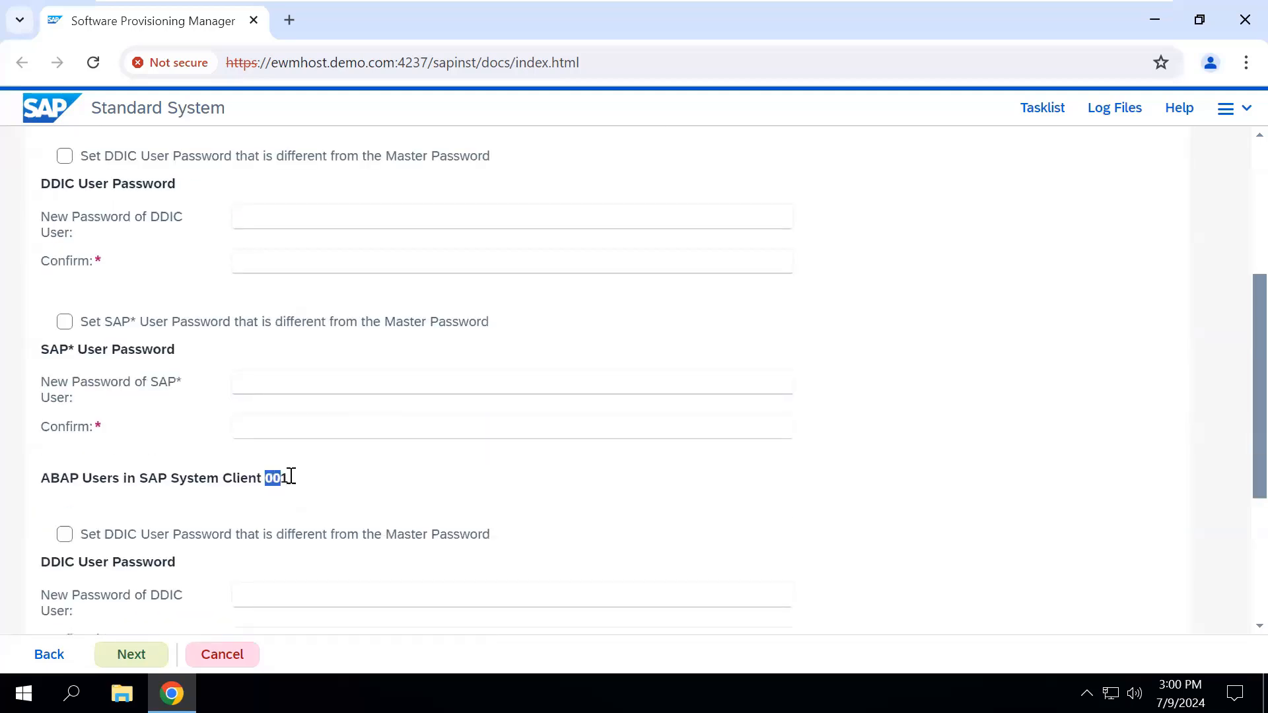
{"action": "scroll", "coordinate": [495, 476], "scroll_direction": "up", "scroll_amount": 5}
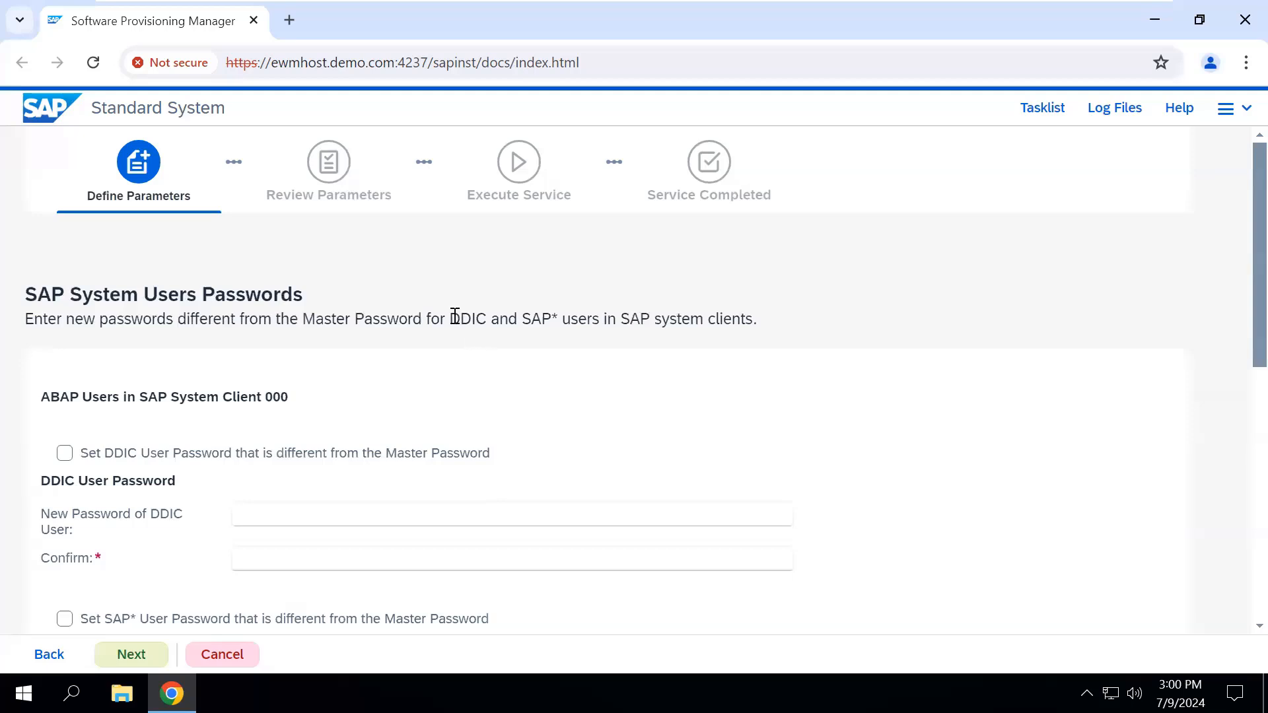
{"action": "left_click_drag", "start_coordinate": [450, 319], "coordinate": [558, 316]}
{"action": "scroll", "coordinate": [563, 394], "scroll_direction": "down", "scroll_amount": 5}
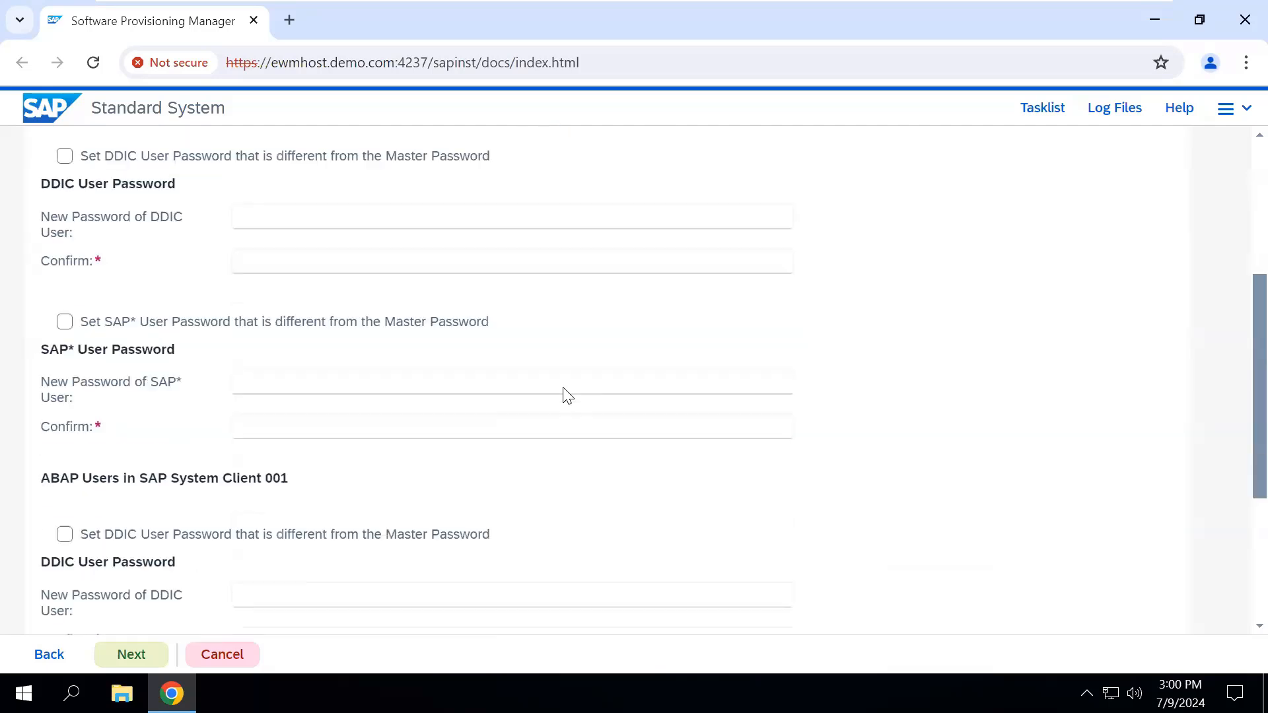
{"action": "scroll", "coordinate": [566, 396], "scroll_direction": "down", "scroll_amount": 3}
{"action": "scroll", "coordinate": [566, 397], "scroll_direction": "up", "scroll_amount": 5}
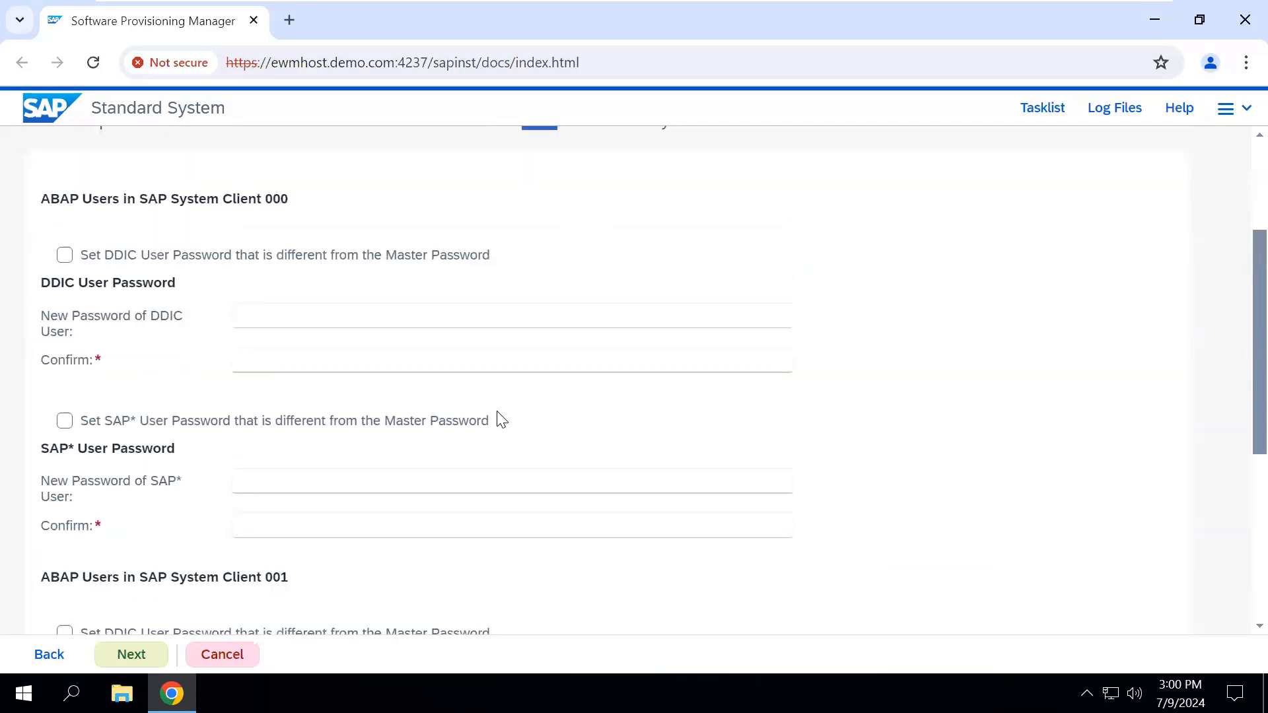
Leave the DDIC and SAP* users on the master password and proceed to the parameter summary
{"action": "left_click", "coordinate": [65, 258]}
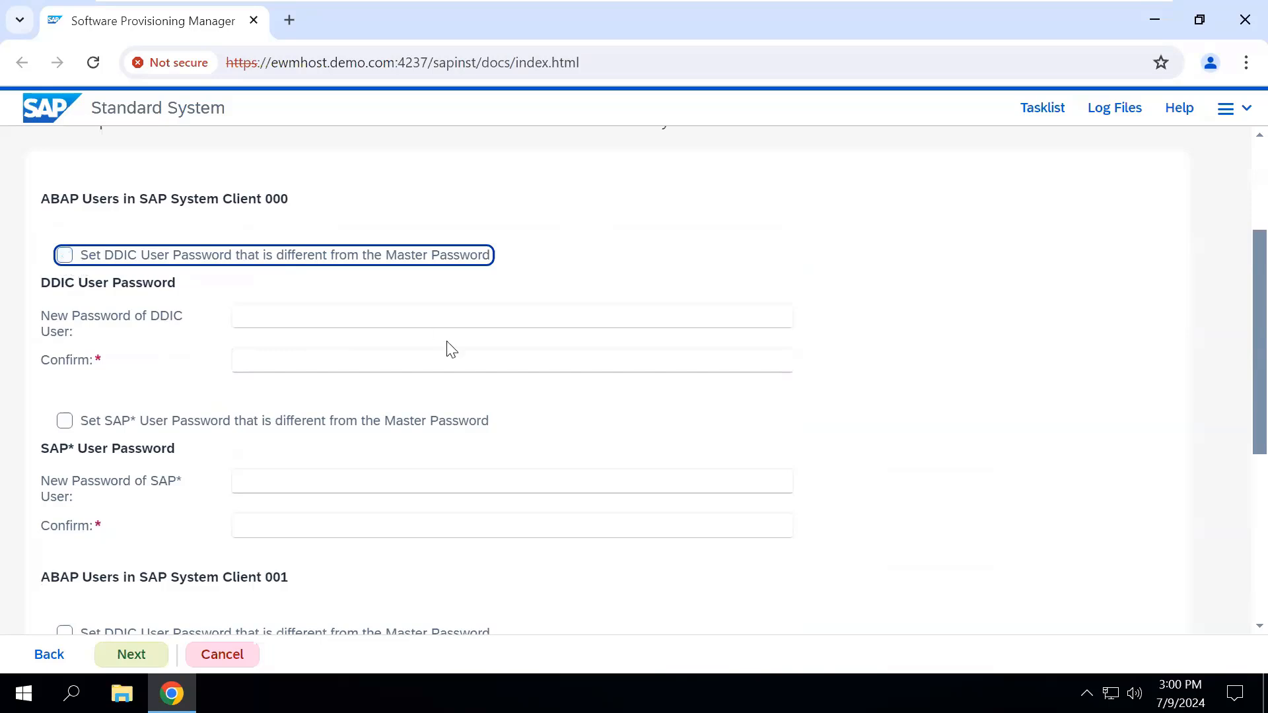
{"action": "scroll", "coordinate": [462, 363], "scroll_direction": "up", "scroll_amount": 3}
{"action": "left_click", "coordinate": [462, 359]}
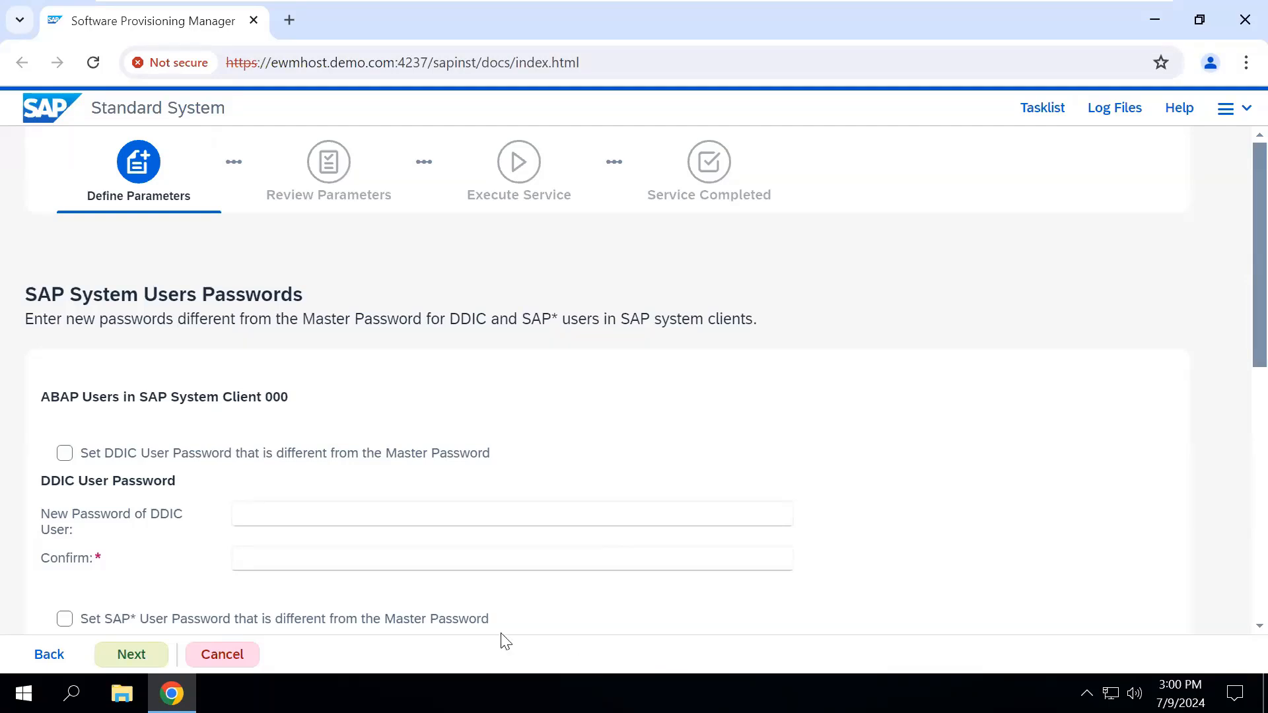
{"action": "left_click", "coordinate": [105, 656]}
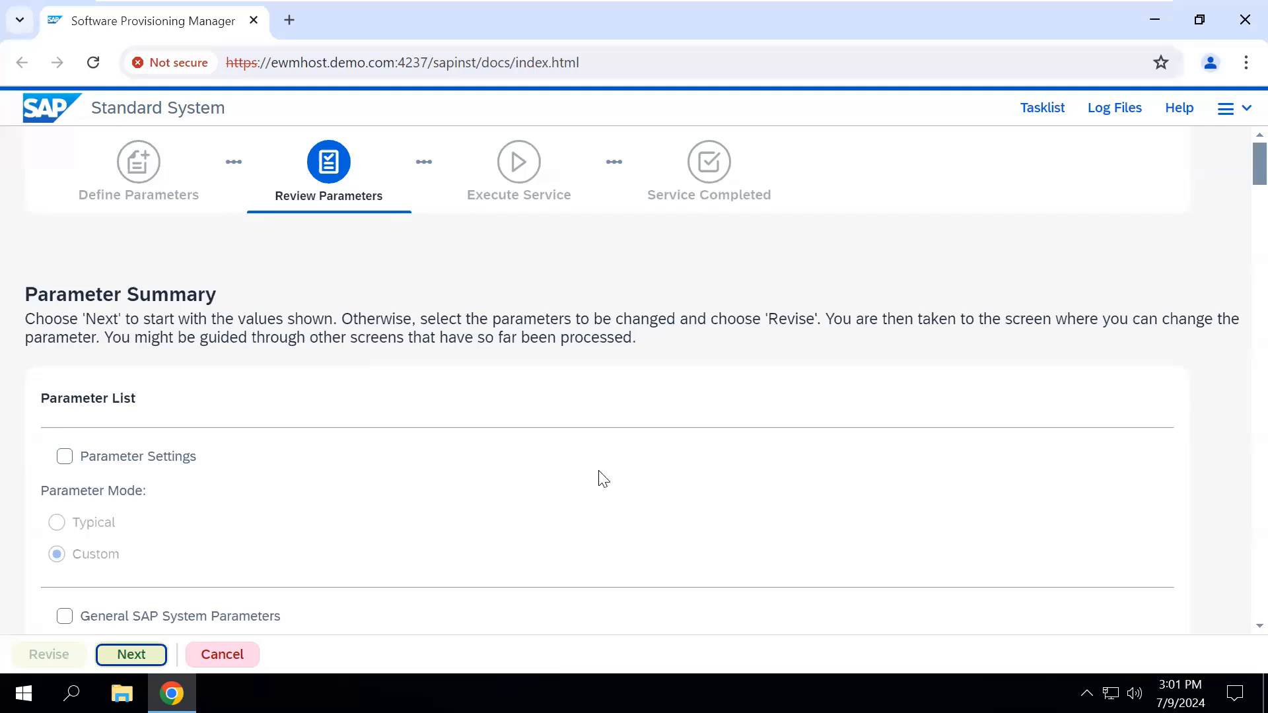
Review the full parameter summary, including the domain, database files, work processes, system user passwords and media sections
{"action": "scroll", "coordinate": [597, 474], "scroll_direction": "down", "scroll_amount": 15}
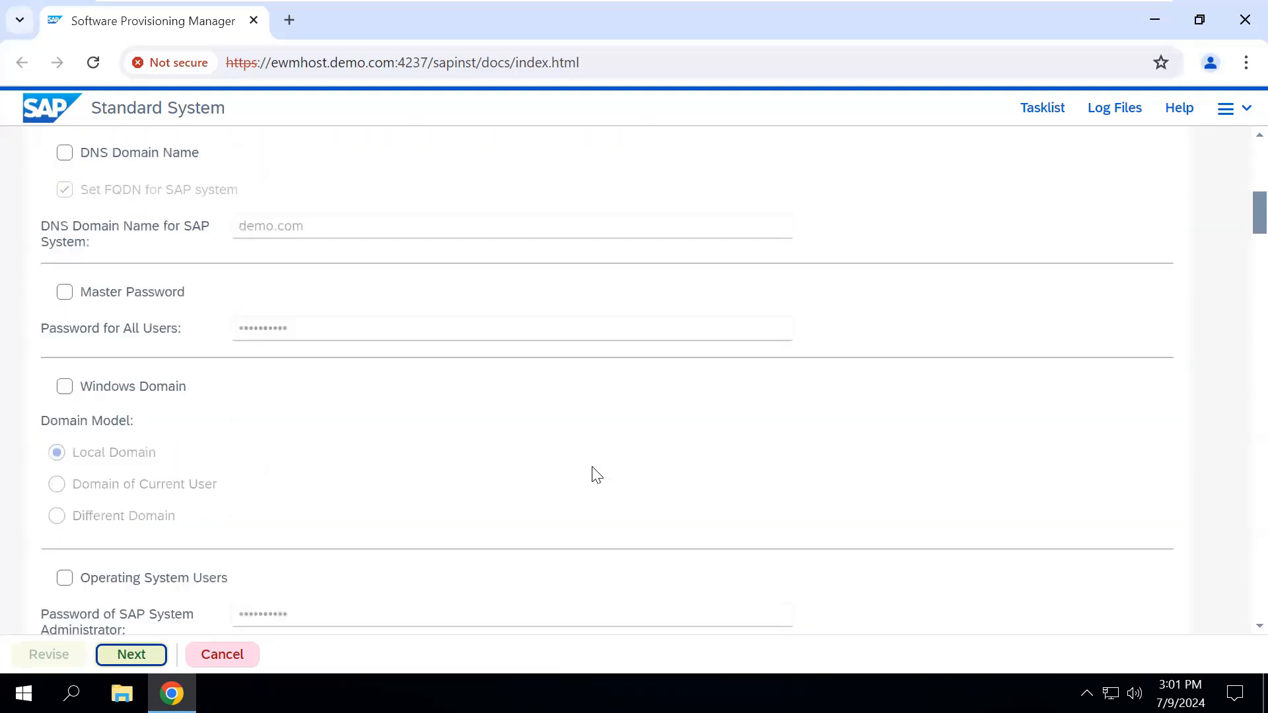
{"action": "scroll", "coordinate": [597, 474], "scroll_direction": "down", "scroll_amount": 20}
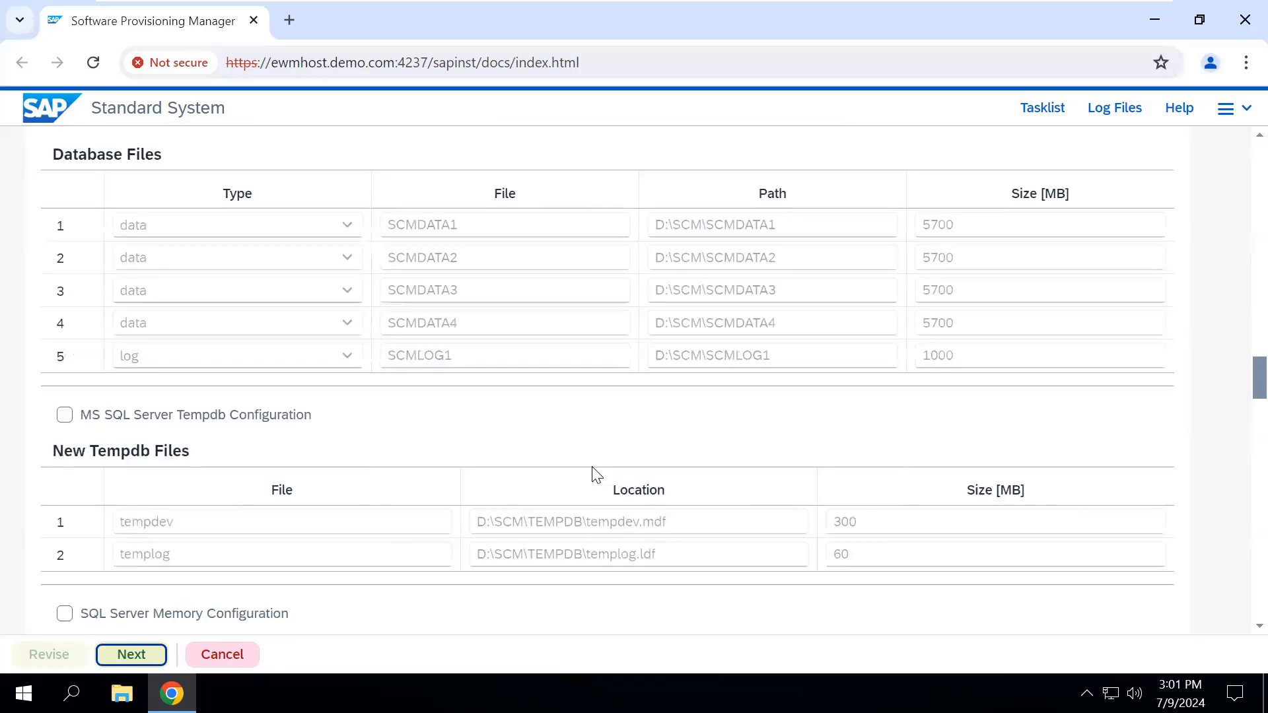
{"action": "scroll", "coordinate": [597, 474], "scroll_direction": "down", "scroll_amount": 20}
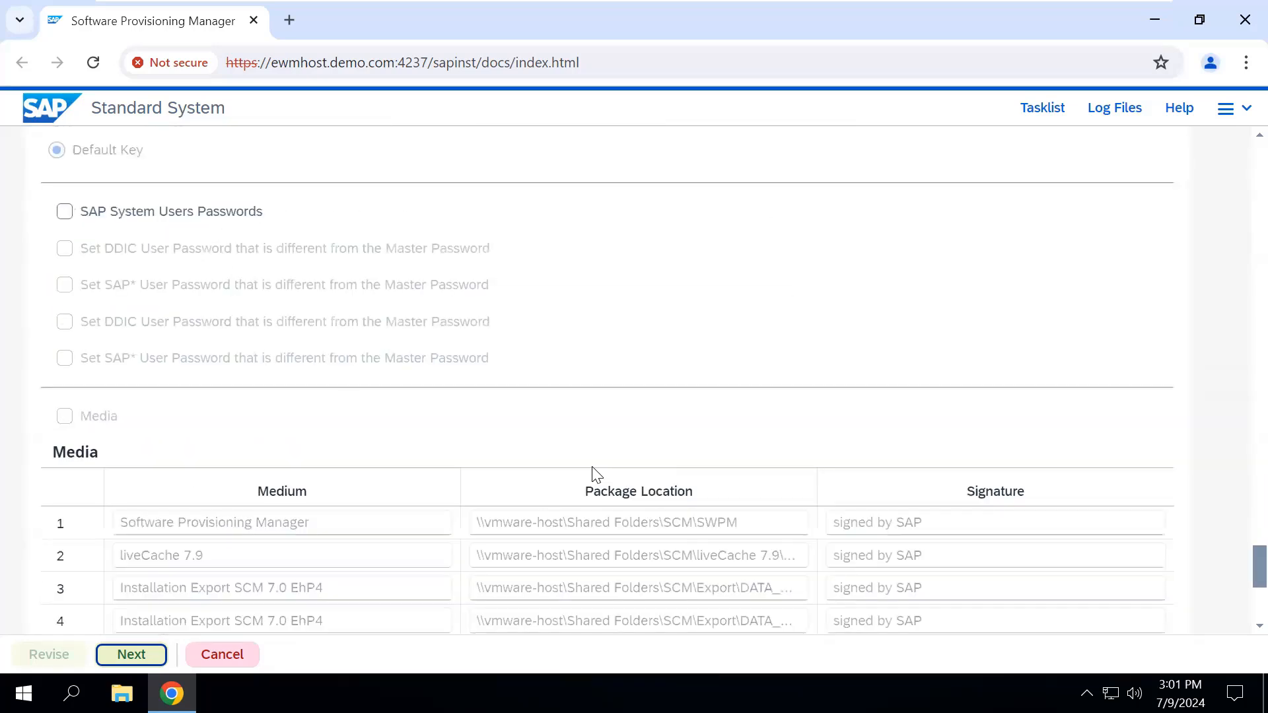
{"action": "scroll", "coordinate": [592, 466], "scroll_direction": "up", "scroll_amount": 15}
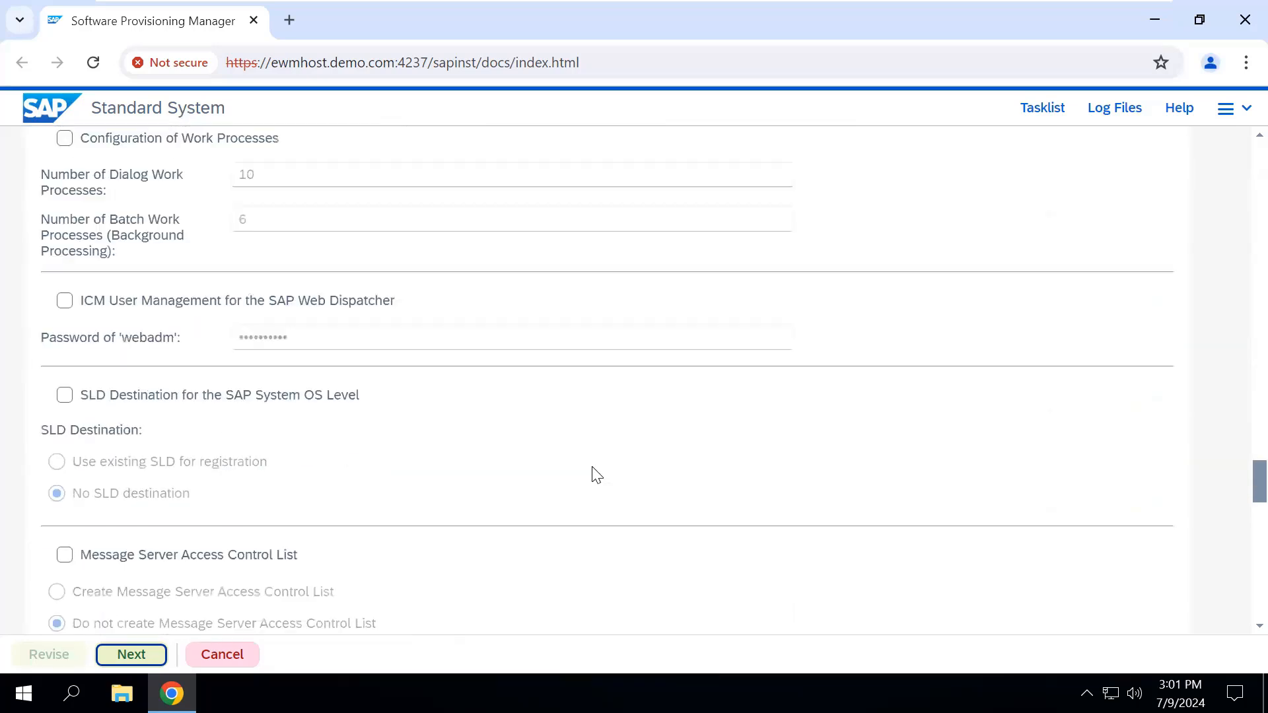
{"action": "scroll", "coordinate": [596, 474], "scroll_direction": "up", "scroll_amount": 20}
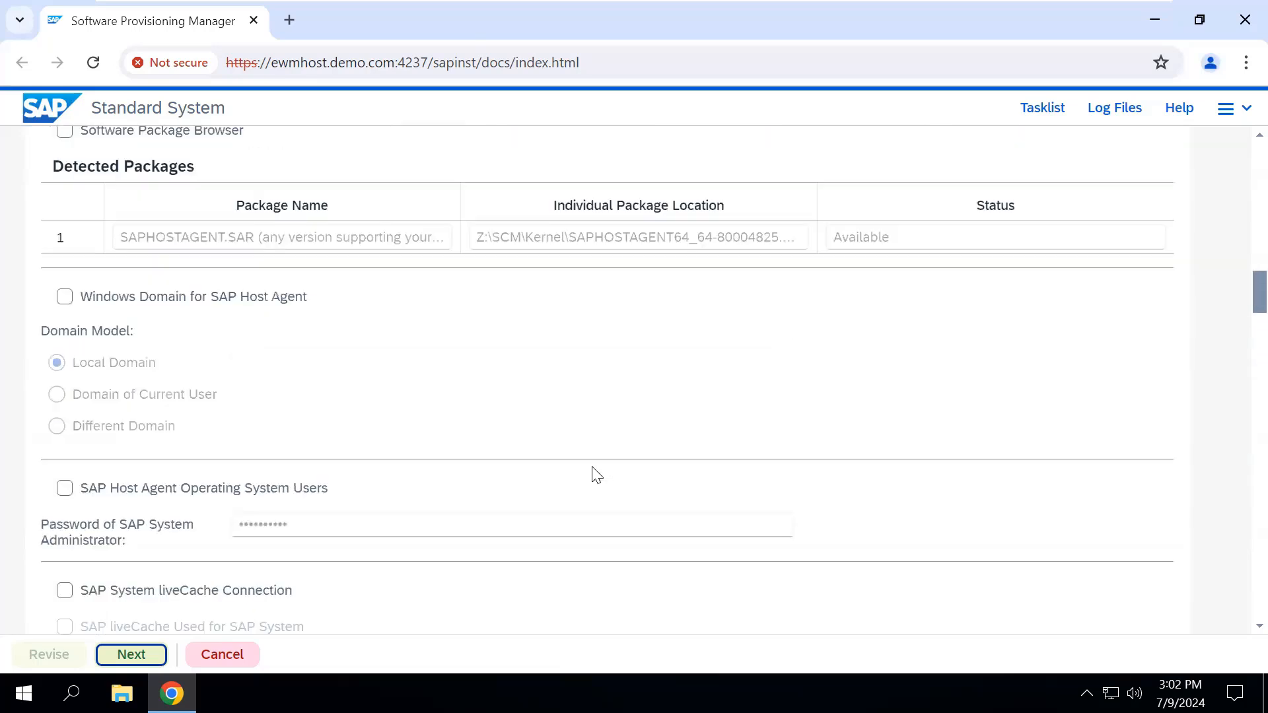
{"action": "scroll", "coordinate": [596, 474], "scroll_direction": "up", "scroll_amount": 10}
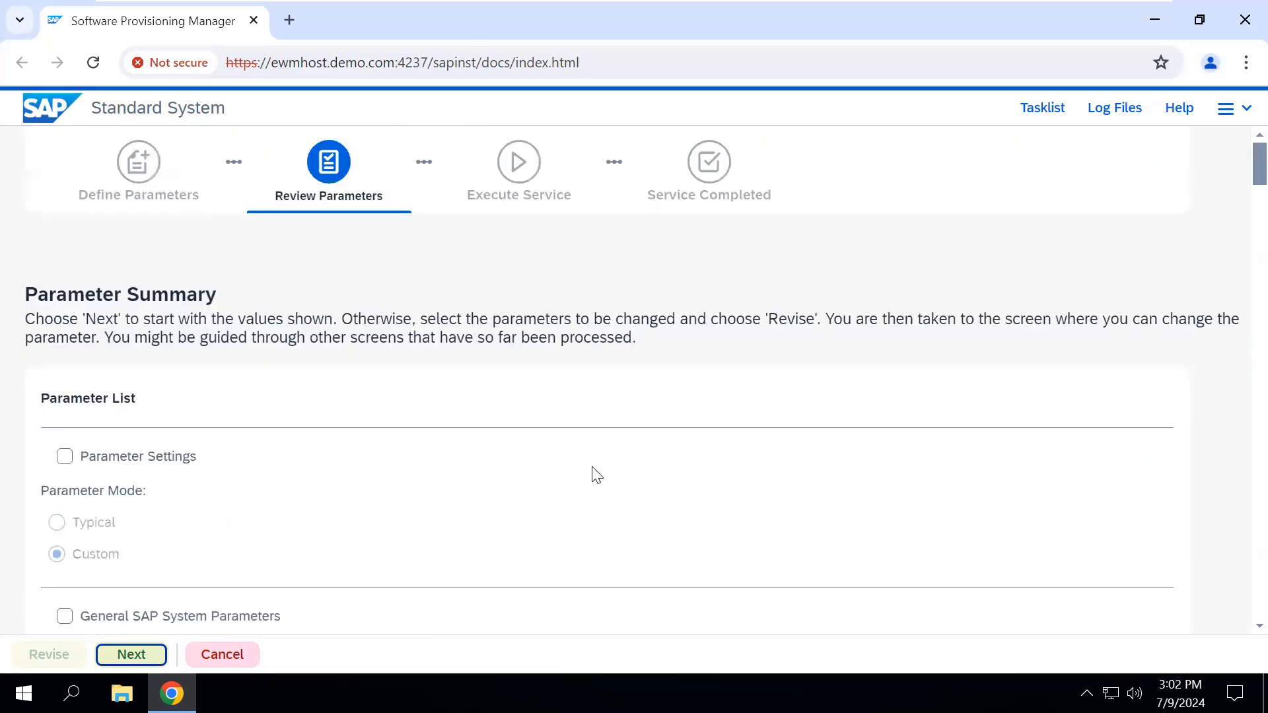
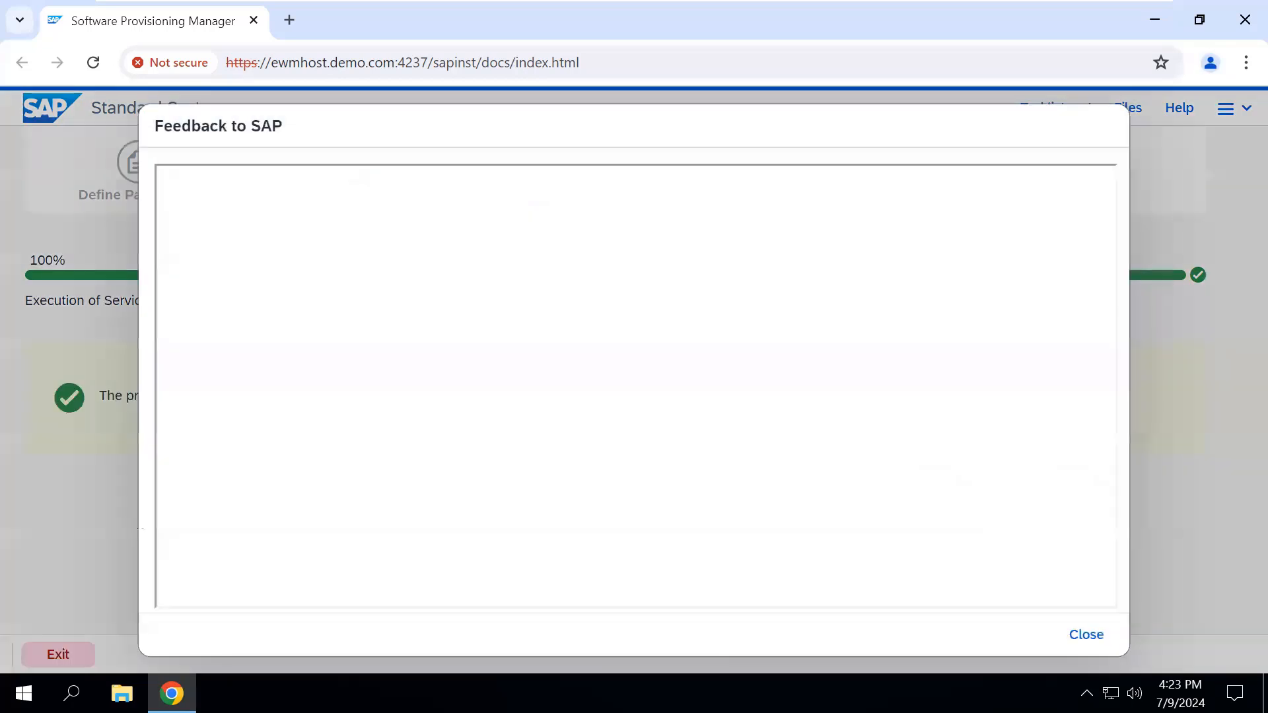
Dismiss the SAP feedback form, exit the completed provisioning service and close the browser
{"action": "left_click", "coordinate": [1087, 634]}
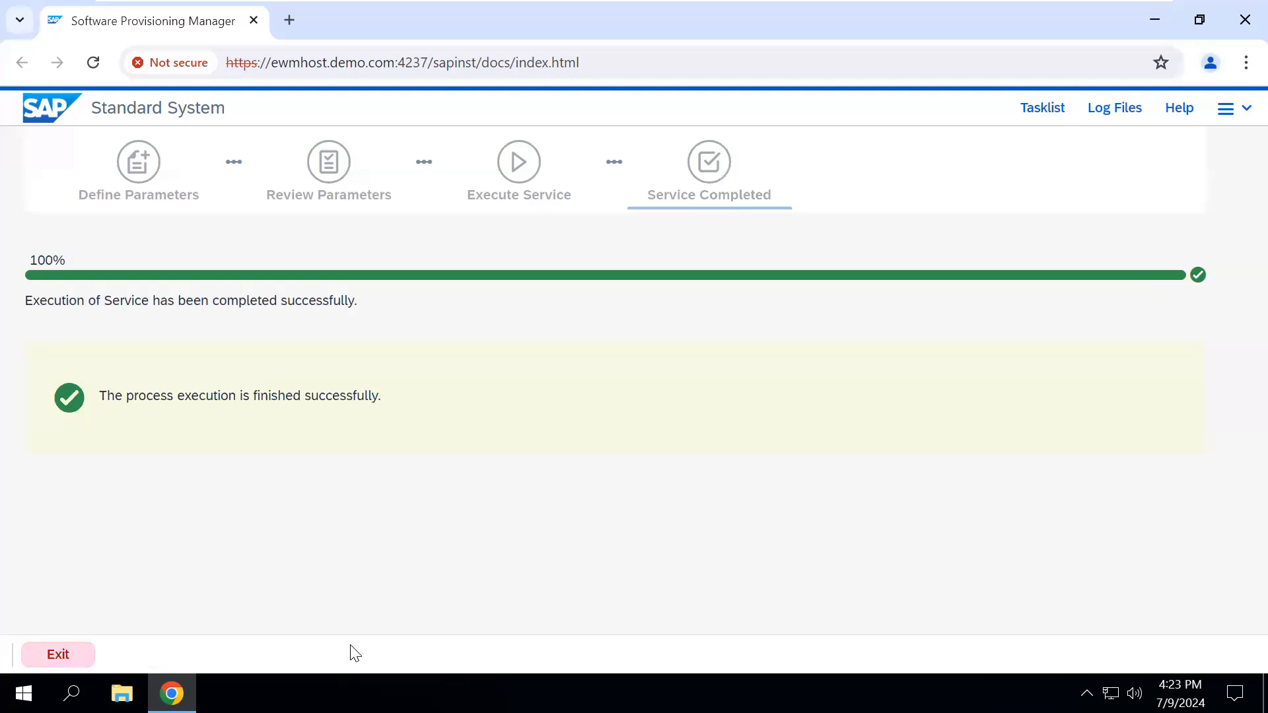
{"action": "left_click", "coordinate": [68, 653]}
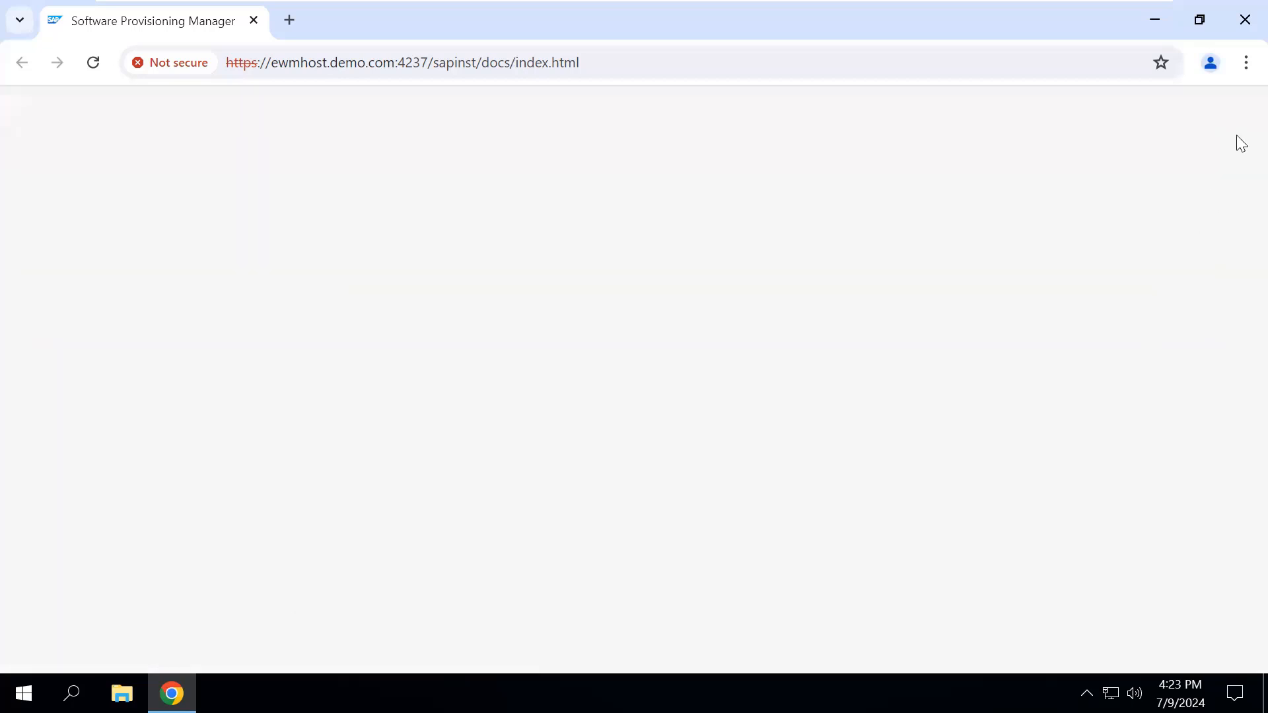
{"action": "left_click", "coordinate": [1239, 27]}
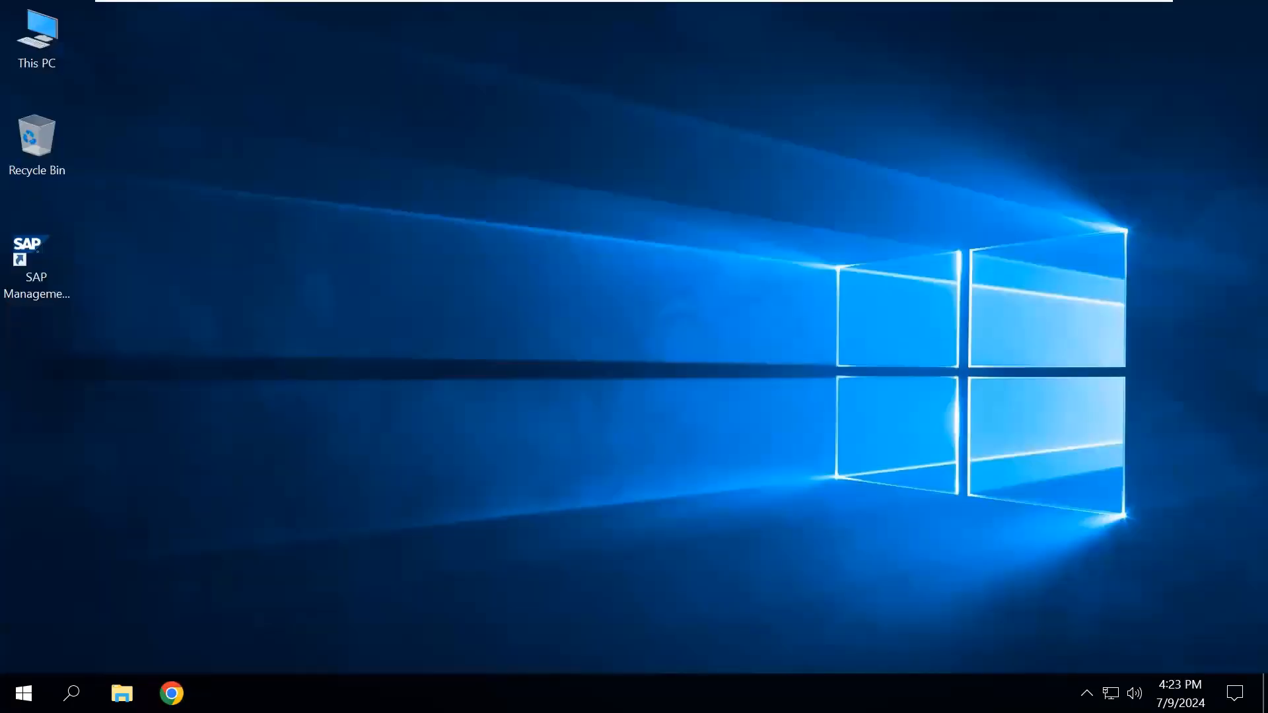
Check the drives in This PC and switch to VMware Workstation's shared folder settings for the EWM virtual machine
{"action": "double_click", "coordinate": [51, 60]}
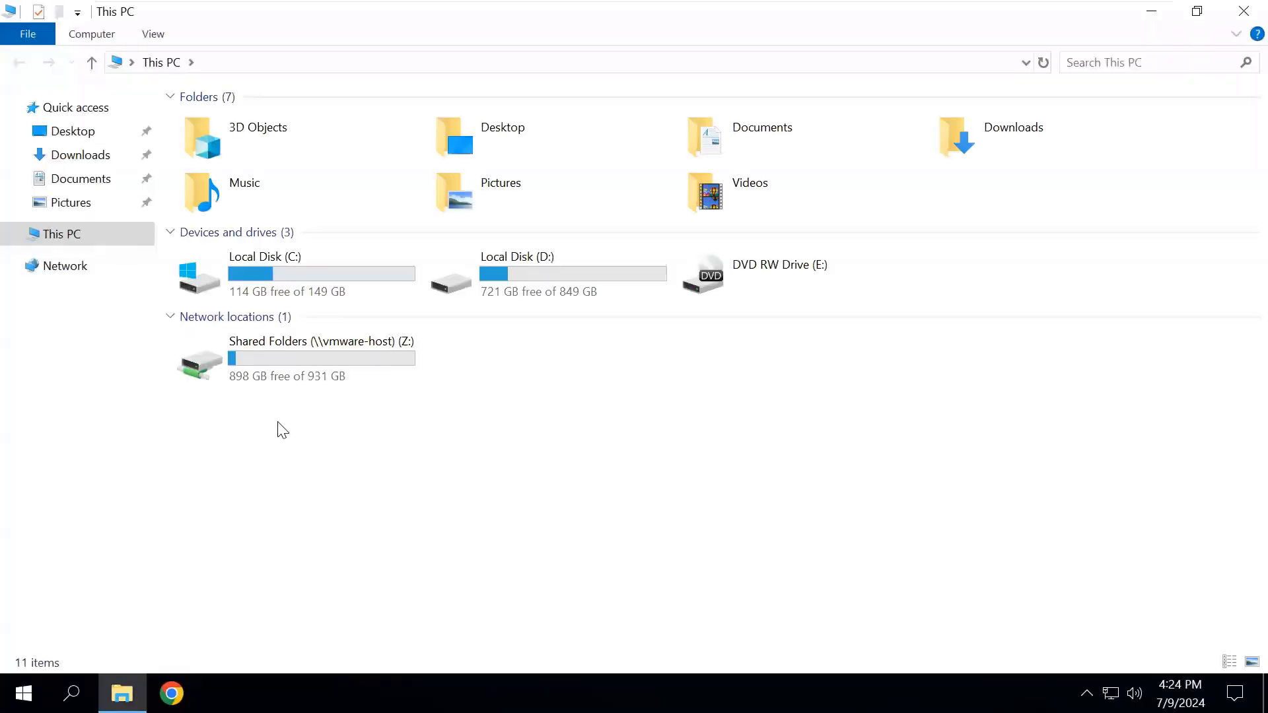
{"action": "left_click", "coordinate": [1239, 10]}
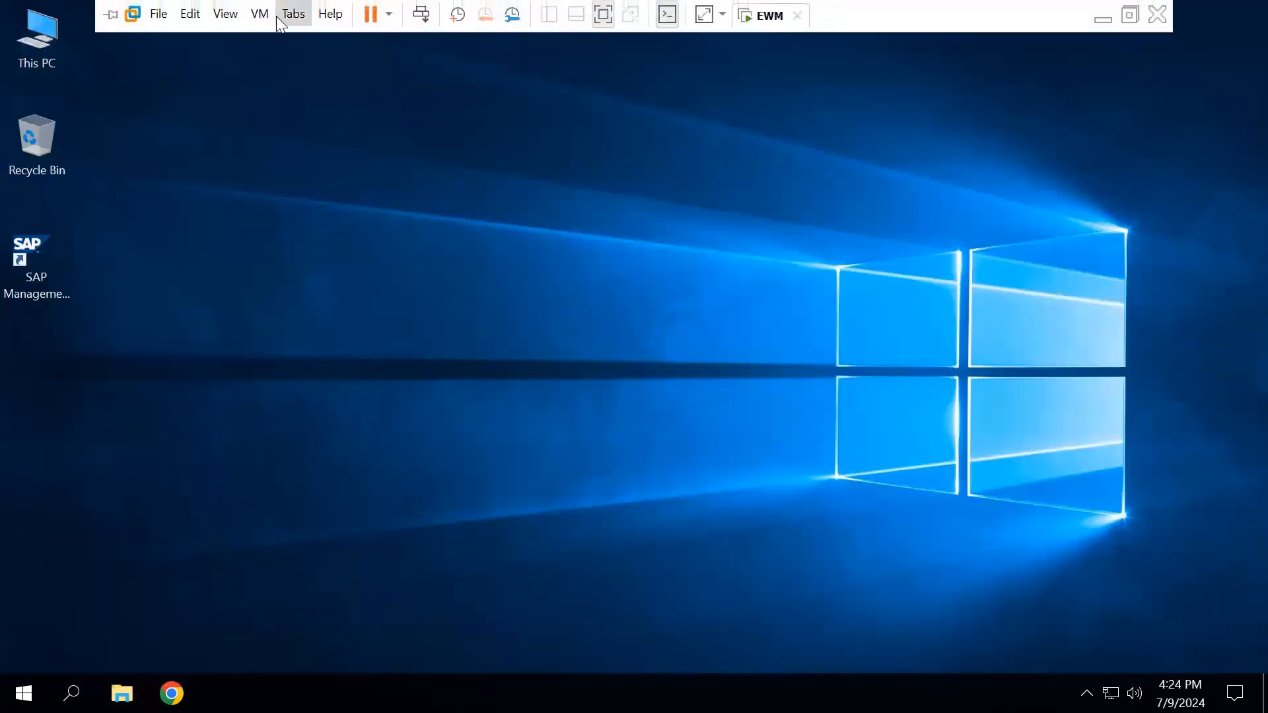
{"action": "left_click", "coordinate": [260, 14]}
{"action": "left_click", "coordinate": [353, 271]}
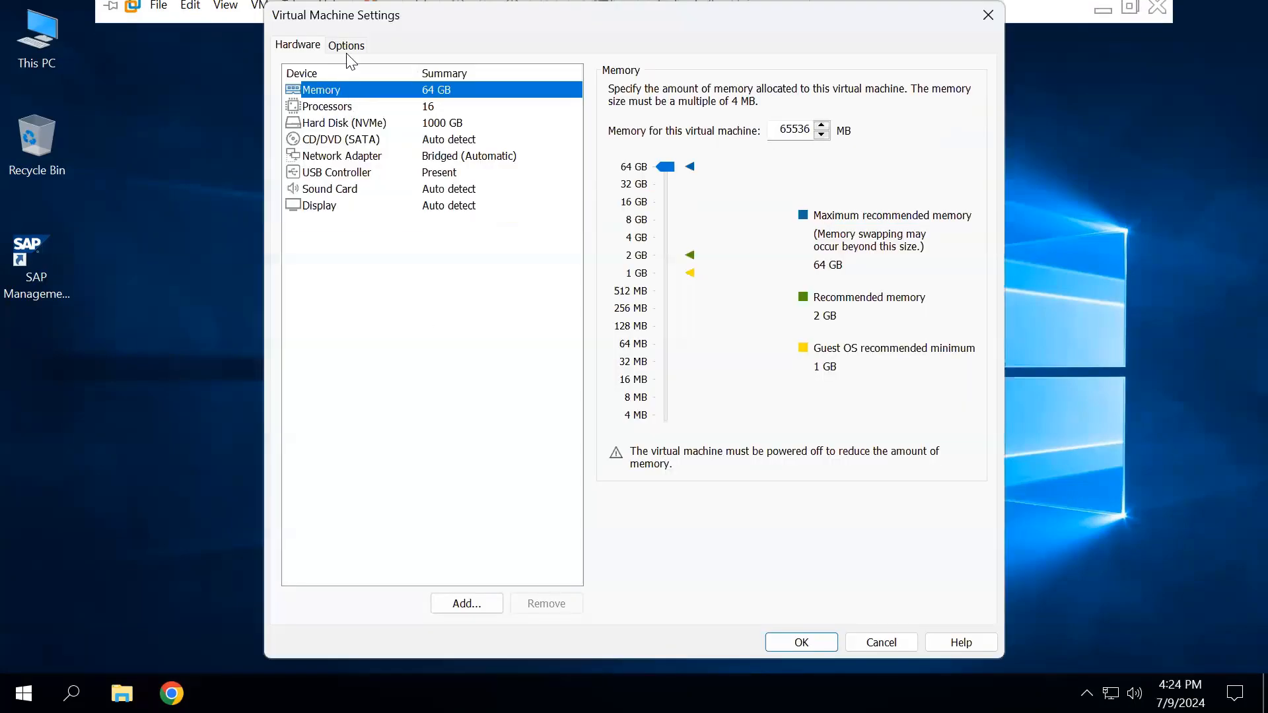
{"action": "left_click", "coordinate": [348, 48]}
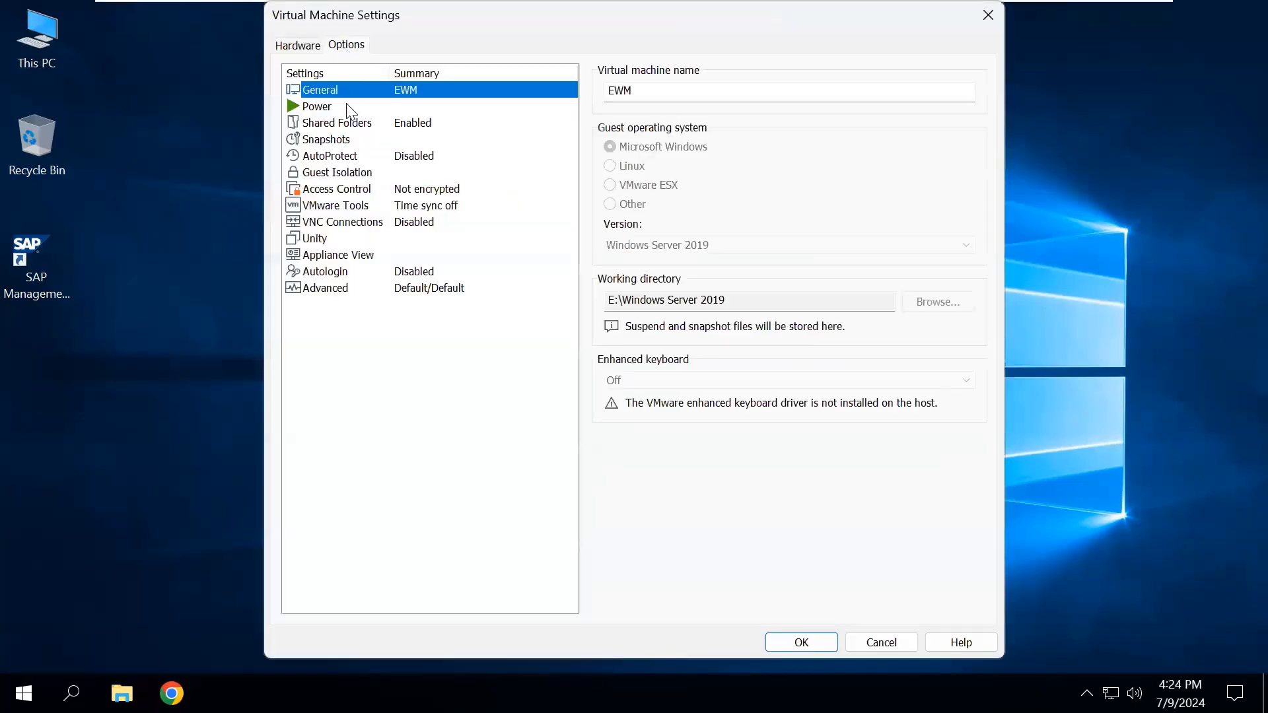
{"action": "left_click", "coordinate": [348, 122]}
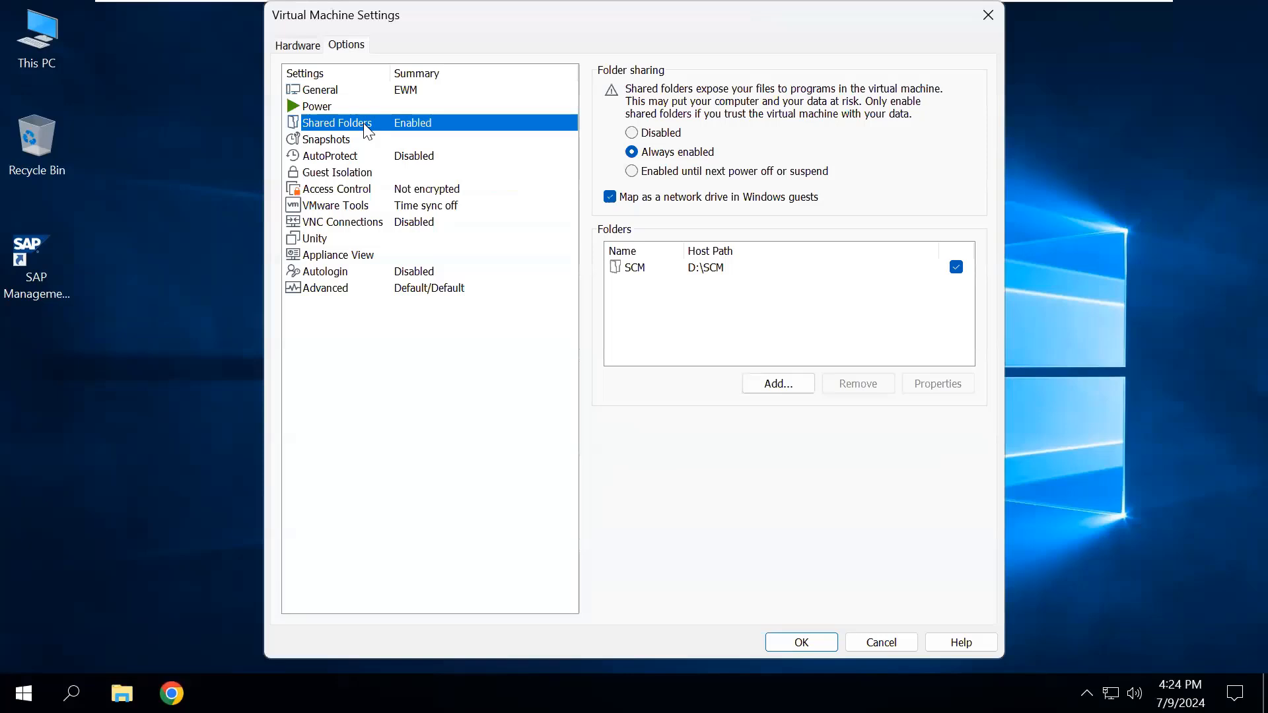
Remove the SCM shared folder from the EWM virtual machine and confirm the removal
{"action": "left_click", "coordinate": [655, 198]}
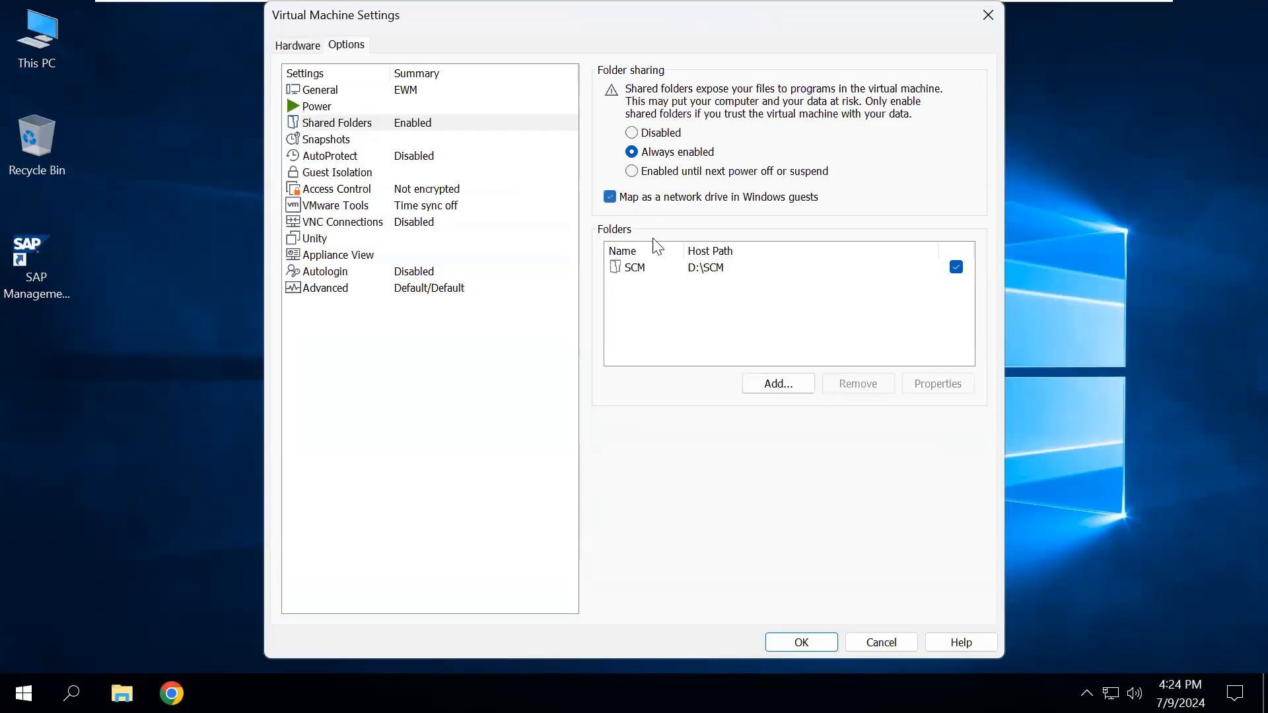
{"action": "left_click", "coordinate": [639, 271]}
{"action": "left_click", "coordinate": [857, 388]}
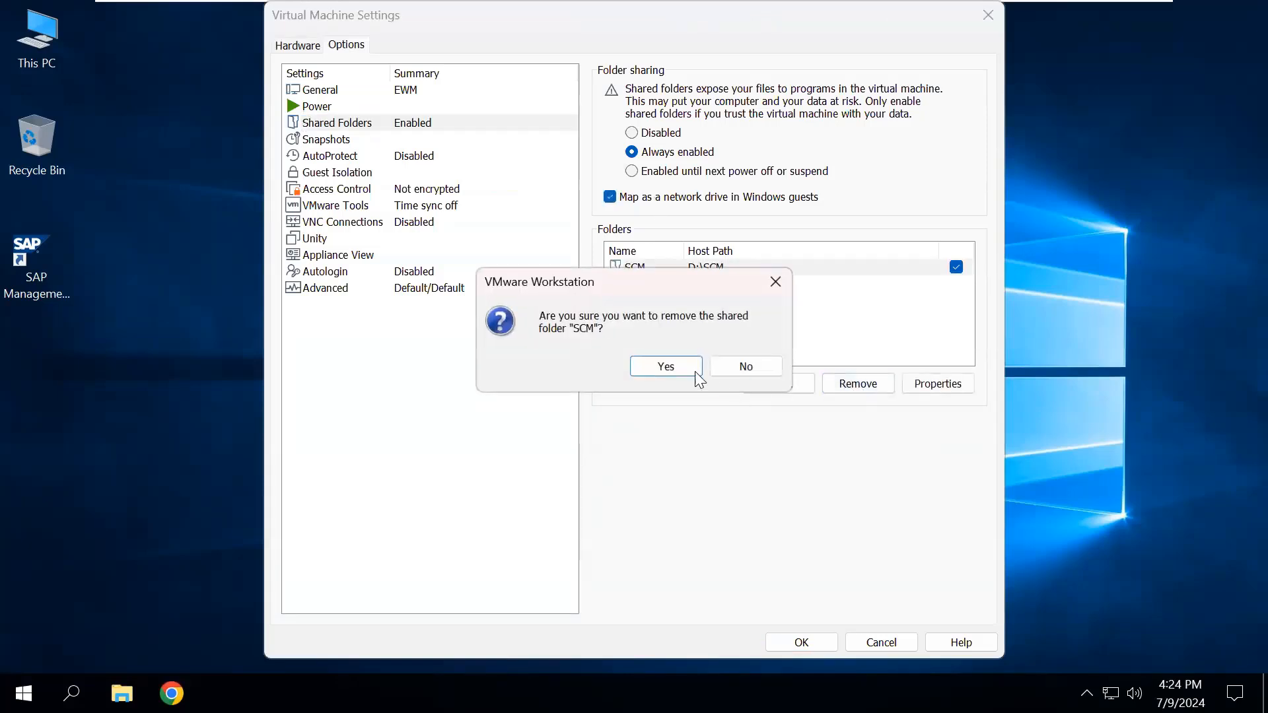
{"action": "left_click", "coordinate": [690, 367]}
Turn off network drive mapping and folder sharing for the virtual machine, and recheck the drives in This PC
{"action": "left_click", "coordinate": [611, 198]}
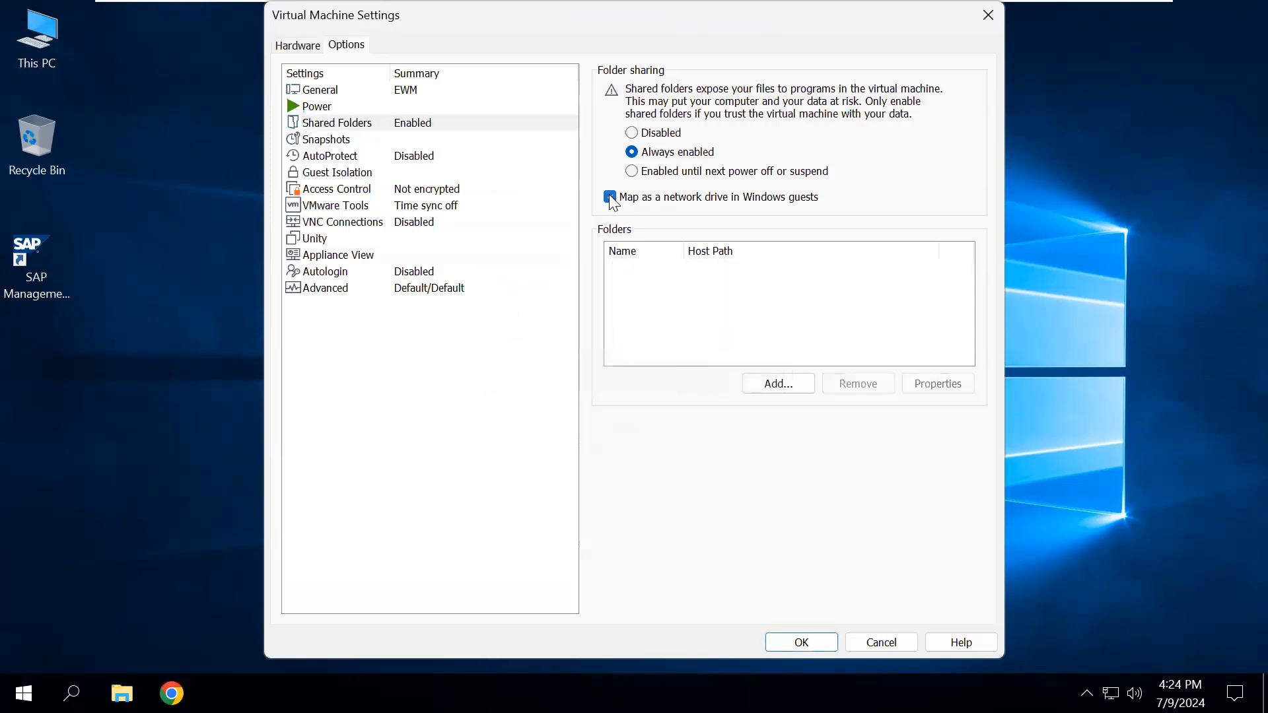
{"action": "left_click", "coordinate": [654, 135]}
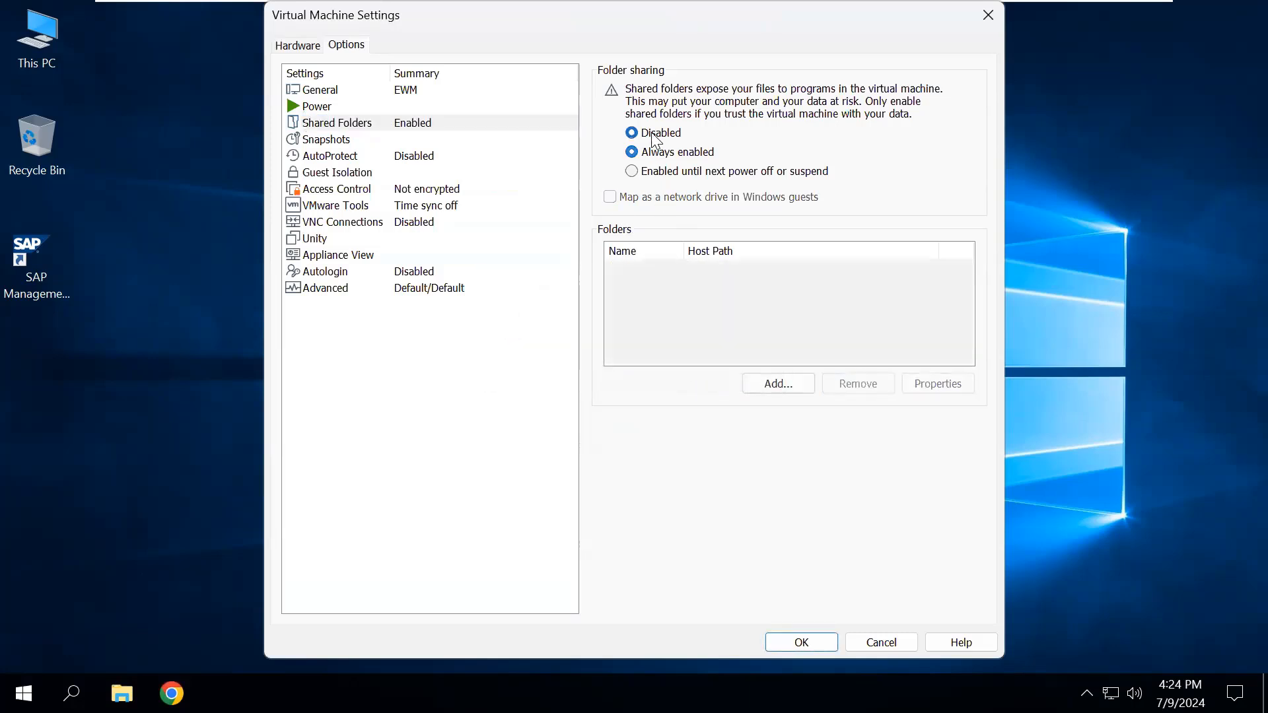
{"action": "left_click", "coordinate": [811, 640]}
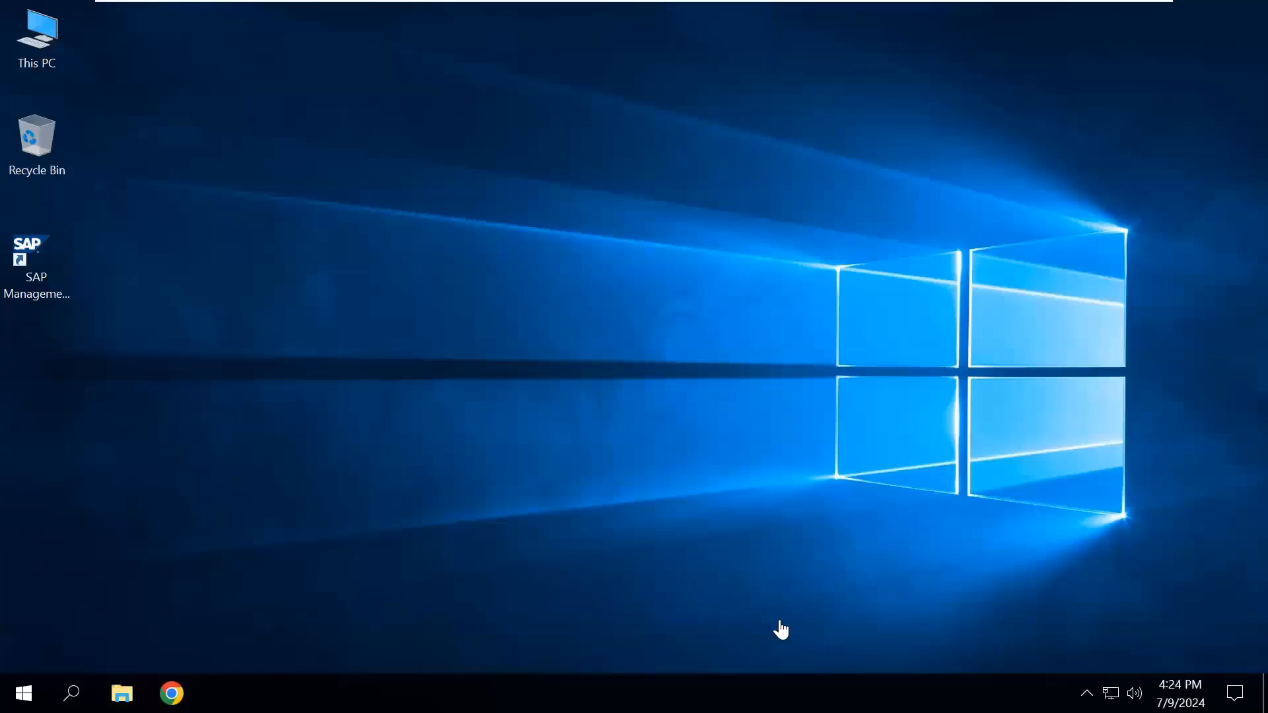
{"action": "double_click", "coordinate": [50, 68]}
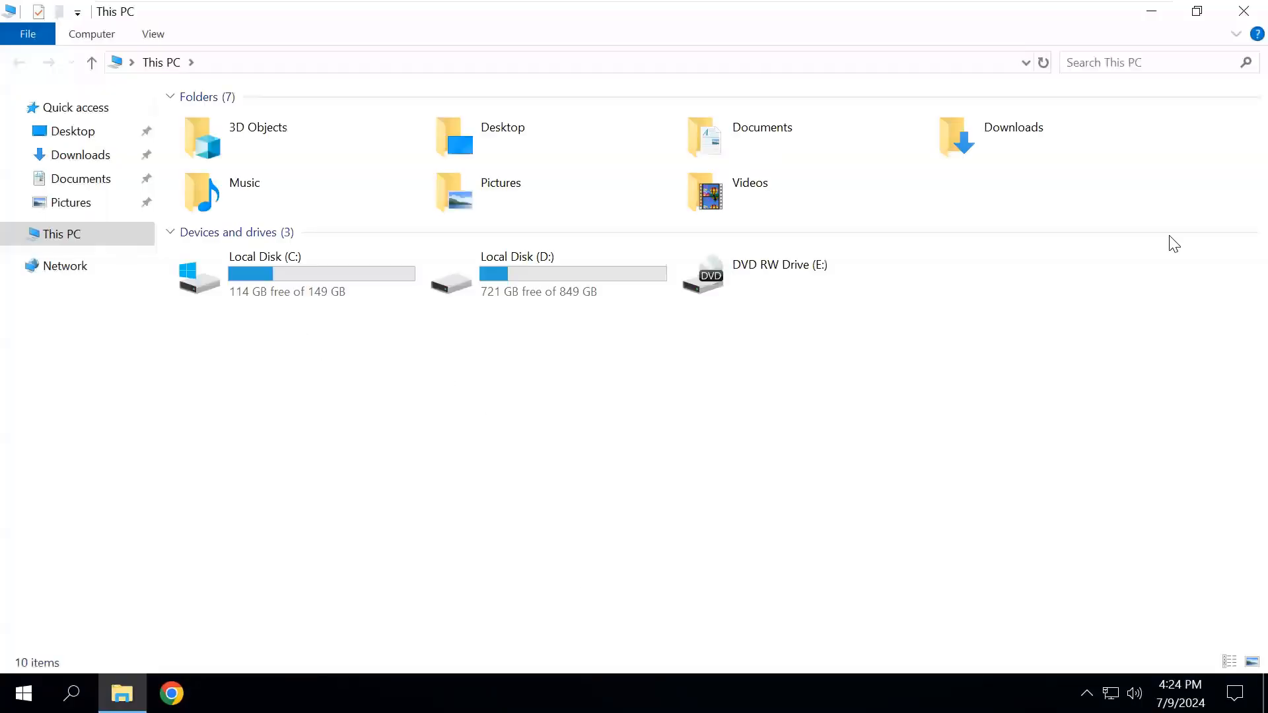
{"action": "left_click", "coordinate": [1244, 11]}
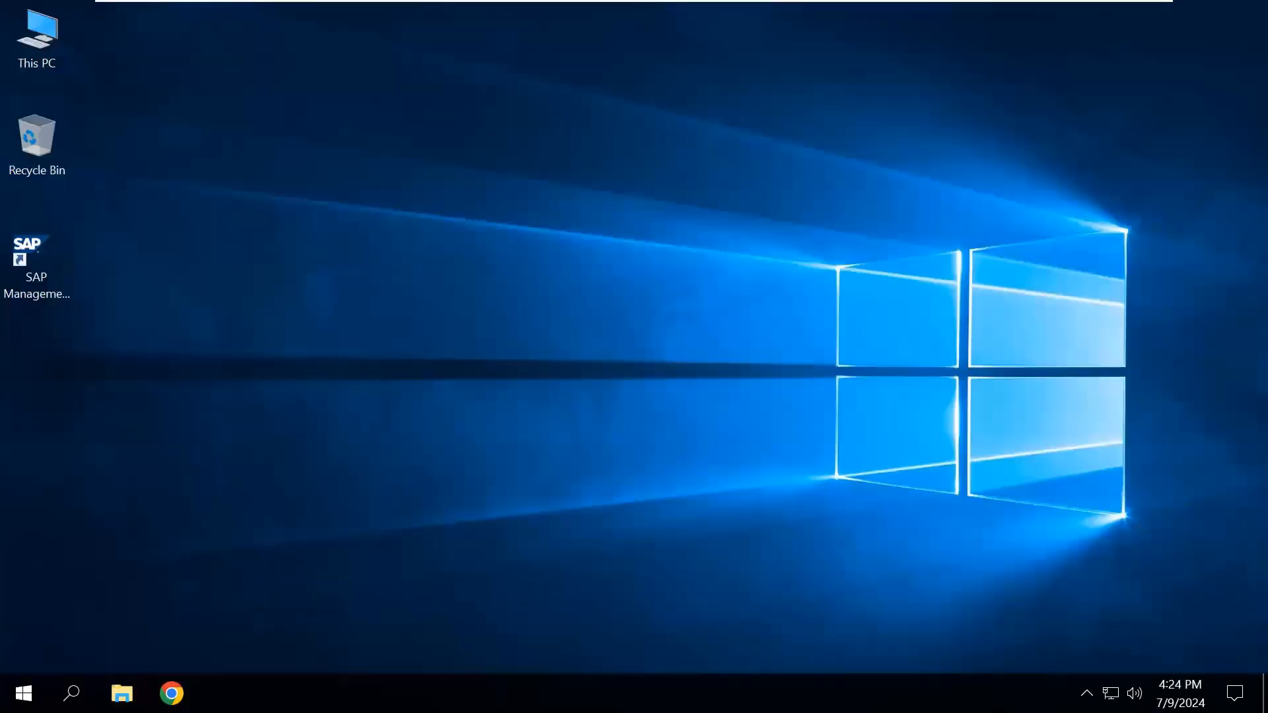